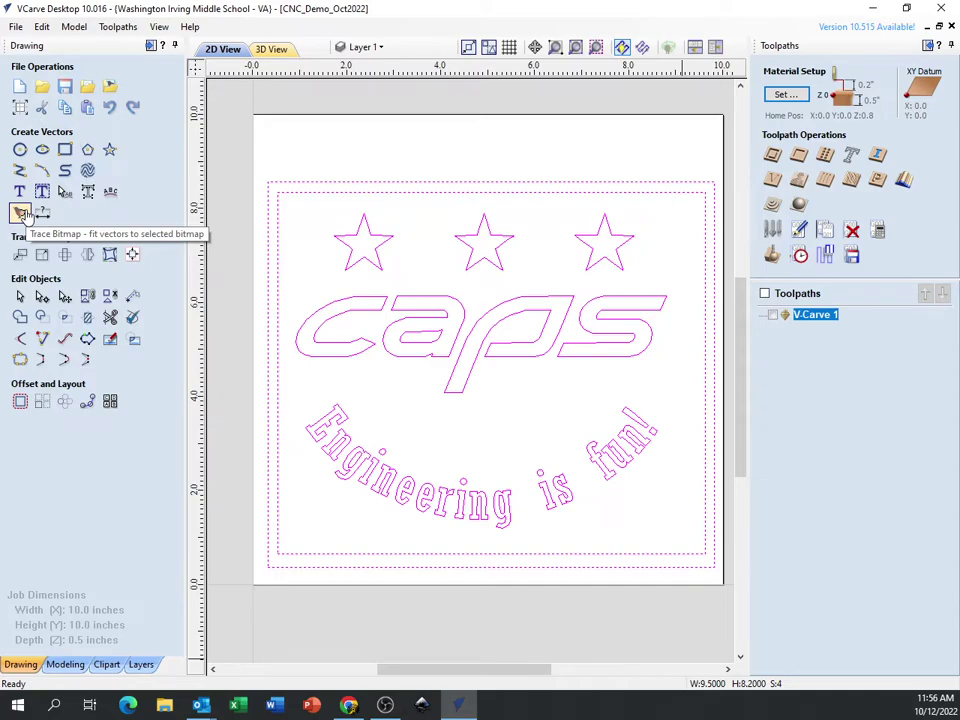
Delete all the existing vectors in the drawing, including the border, stars, caps logo and curved text
left_click(253, 159)
scroll(253, 159, "up", 3)
scroll(250, 160, "down", 4)
left_click_drag(250, 160, 701, 565)
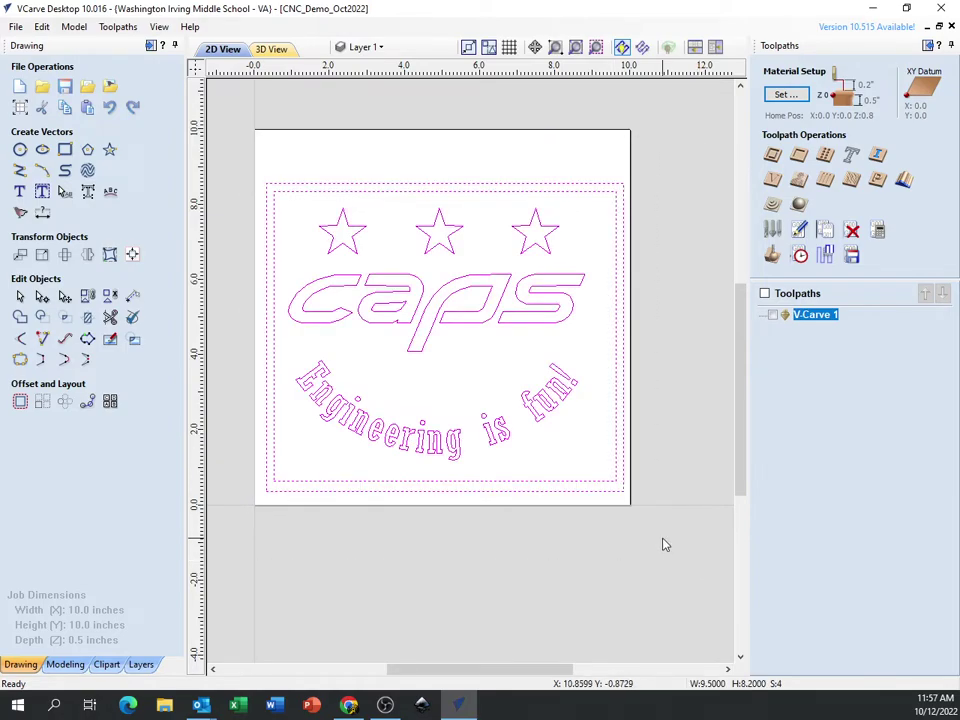
key("Delete")
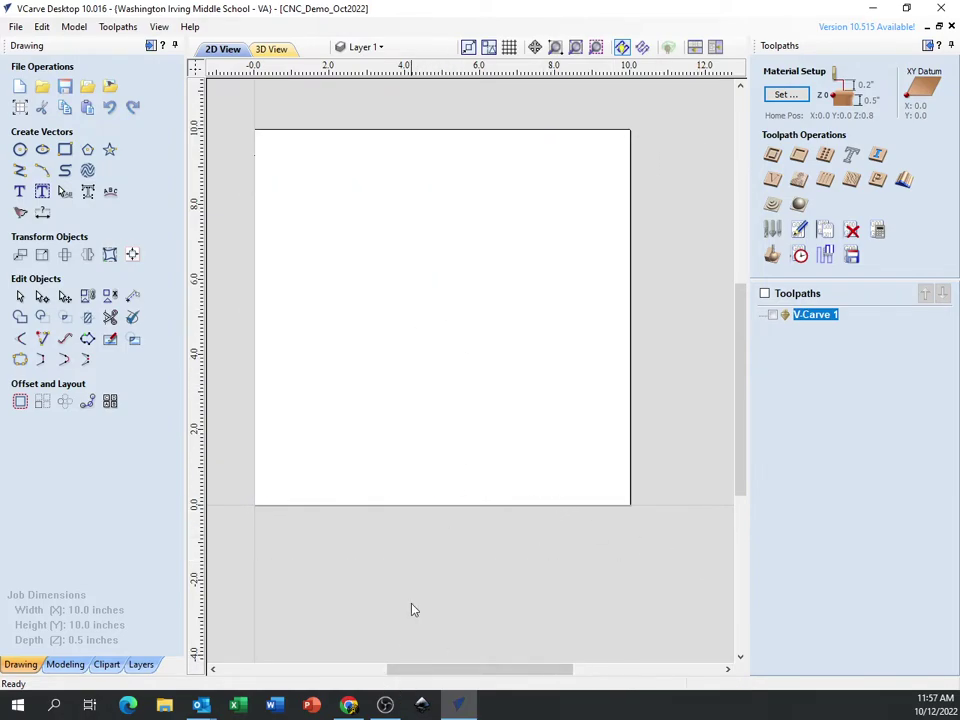
Switch to Chrome and search Google Images for "washington capitals"
left_click(353, 705)
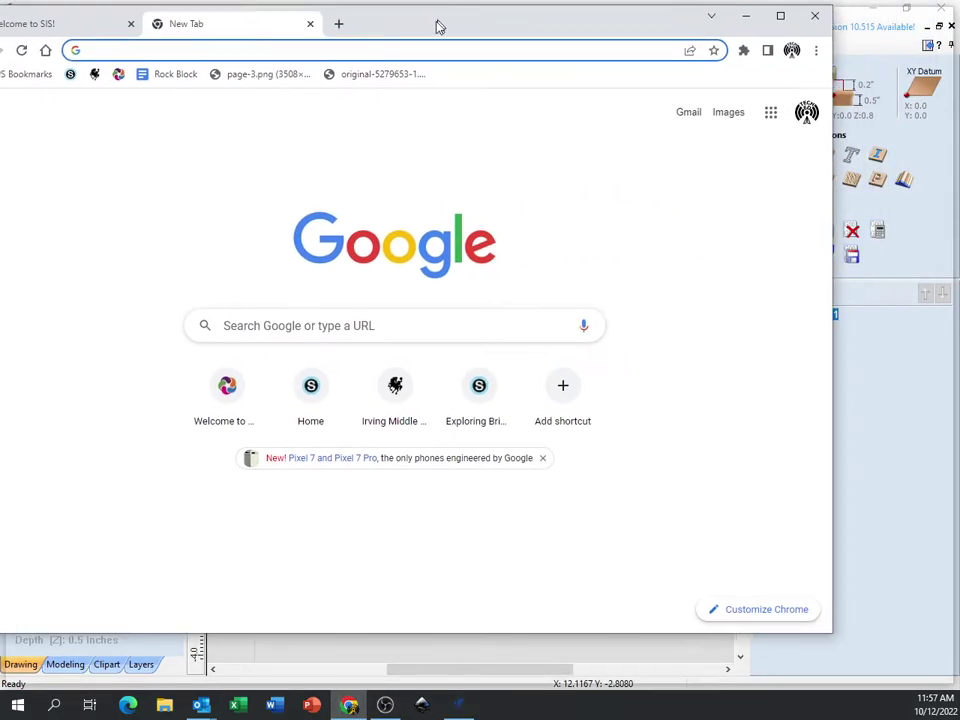
left_click_drag(178, 40, 50, 45)
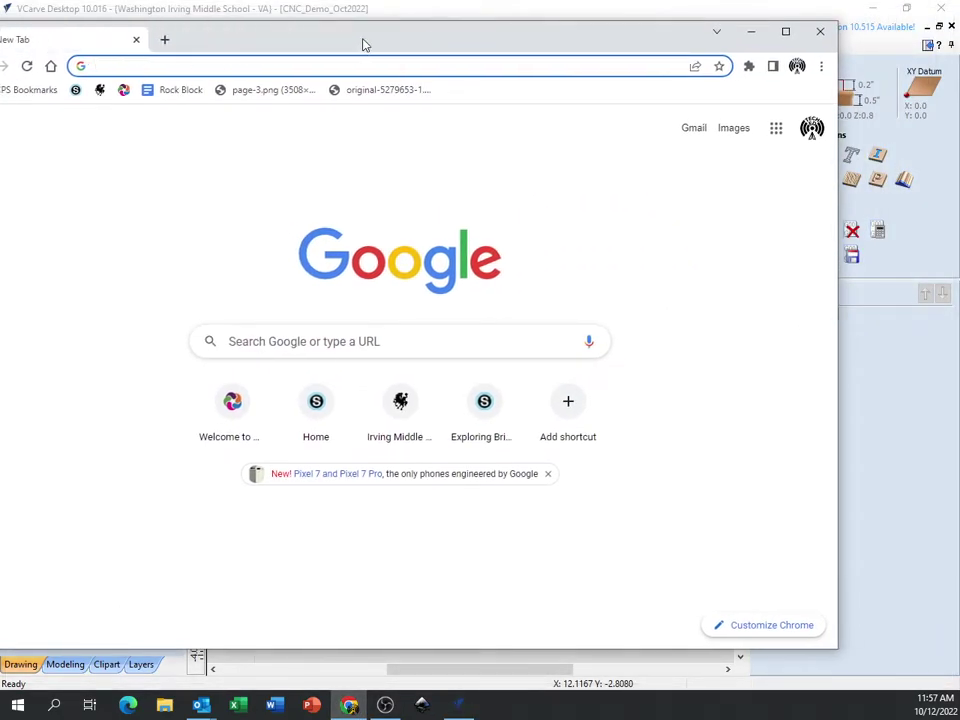
left_click_drag(364, 45, 469, 41)
left_click(838, 127)
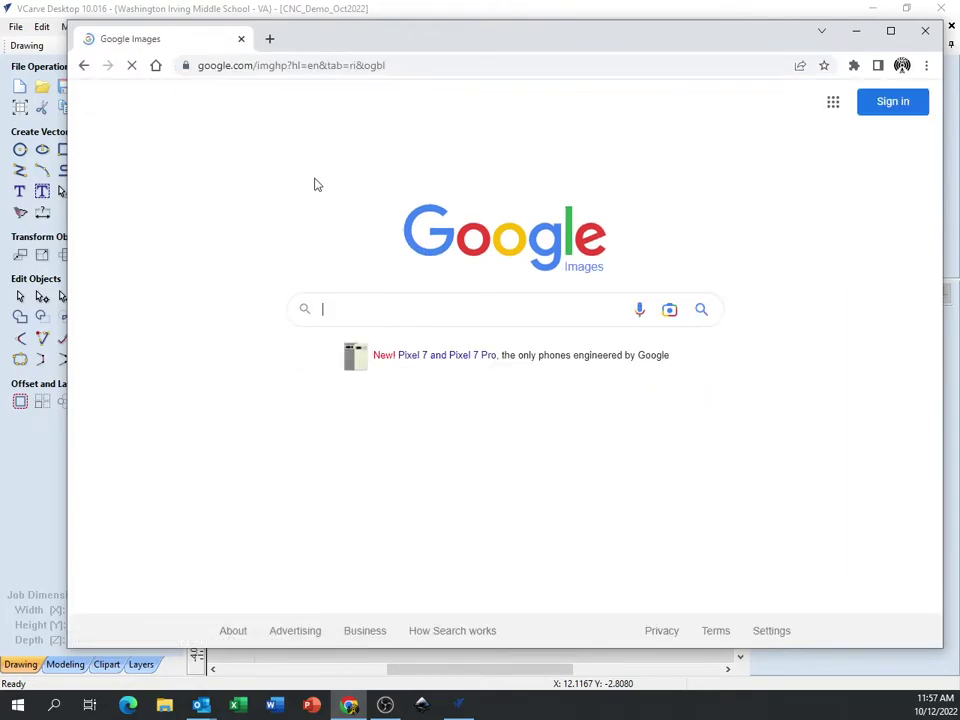
type("washington capita")
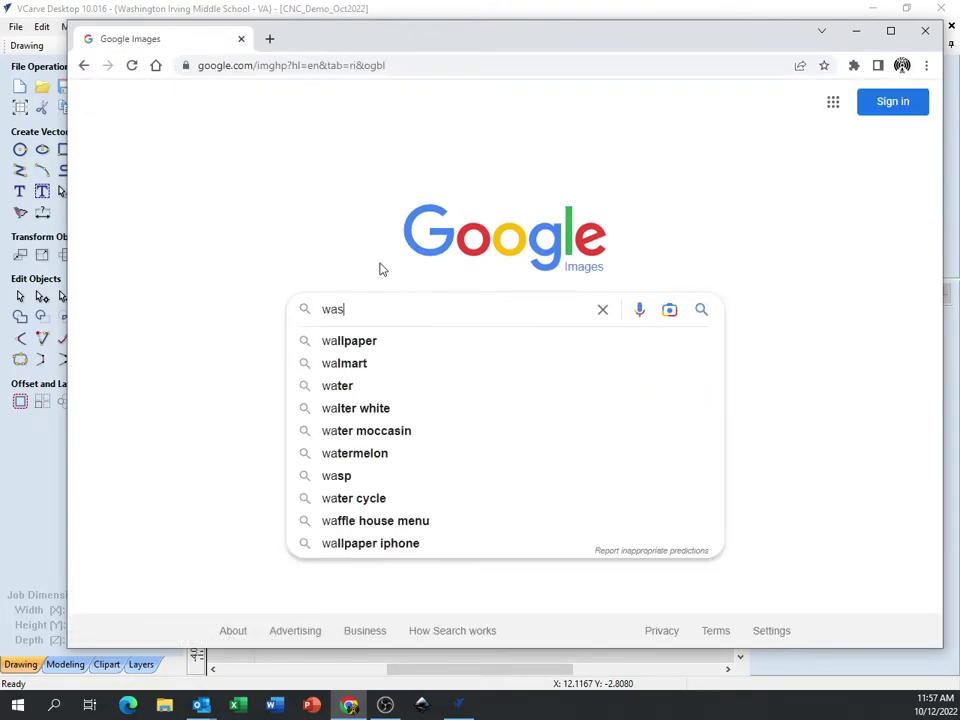
type("ls")
key("Return")
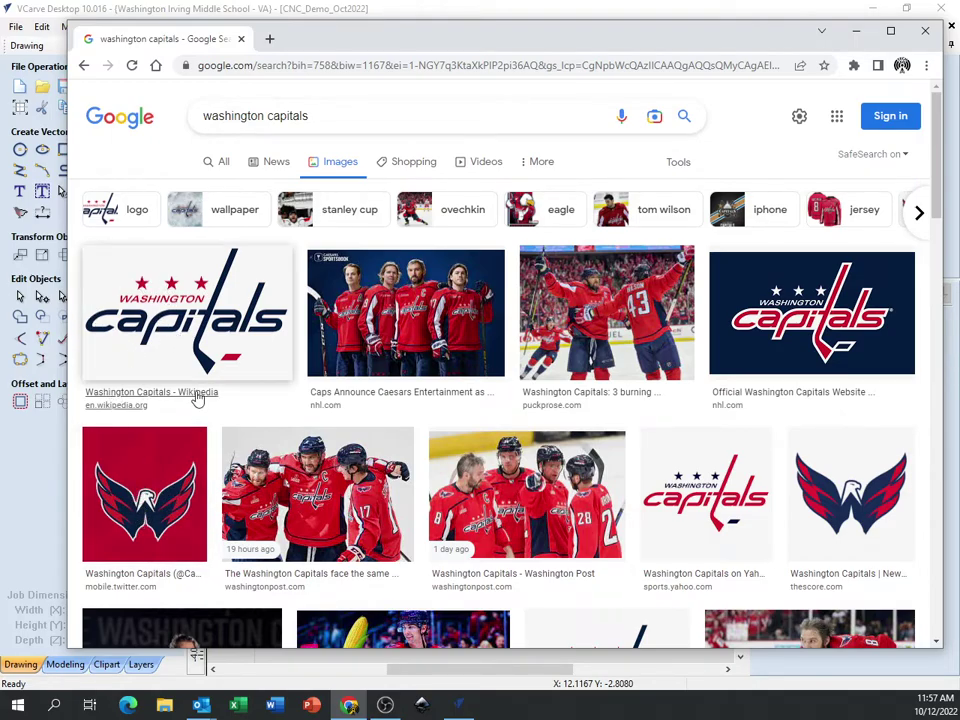
Look through the image results and copy the enlarged NHL.com photo of four players against a blue background
scroll(189, 399, "down", 8)
scroll(341, 403, "down", 5)
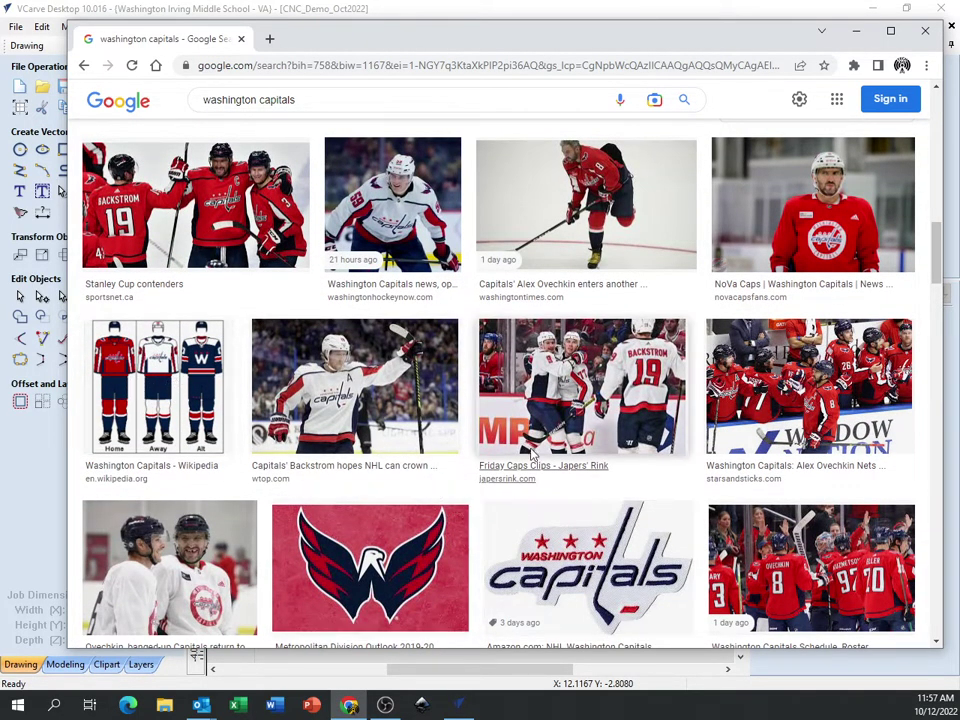
scroll(398, 268, "down", 2)
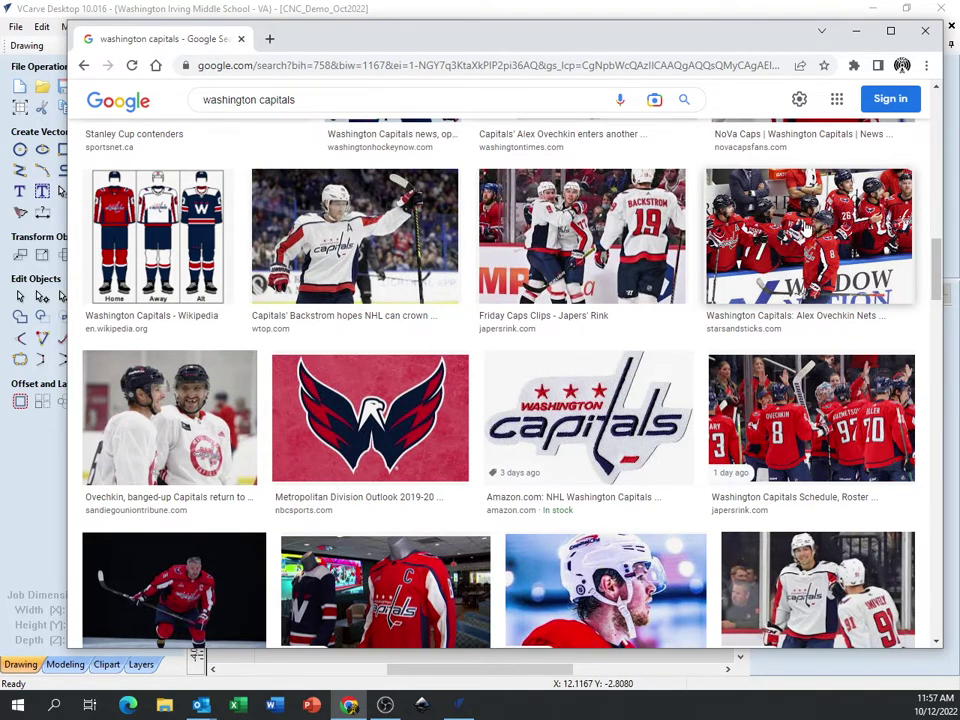
scroll(754, 428, "up", 10)
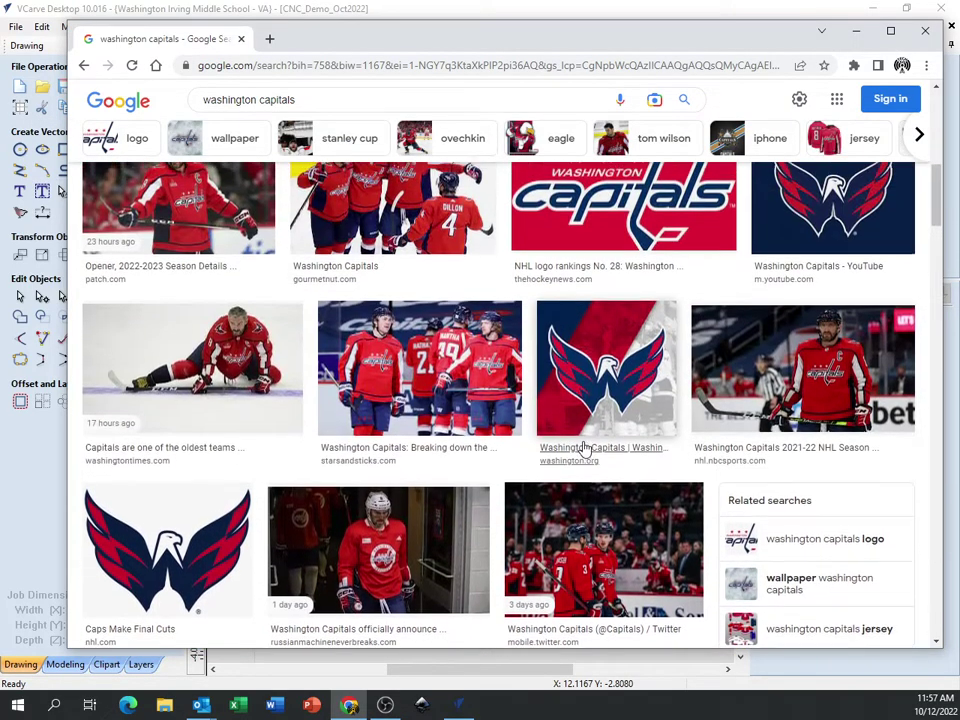
scroll(585, 447, "up", 5)
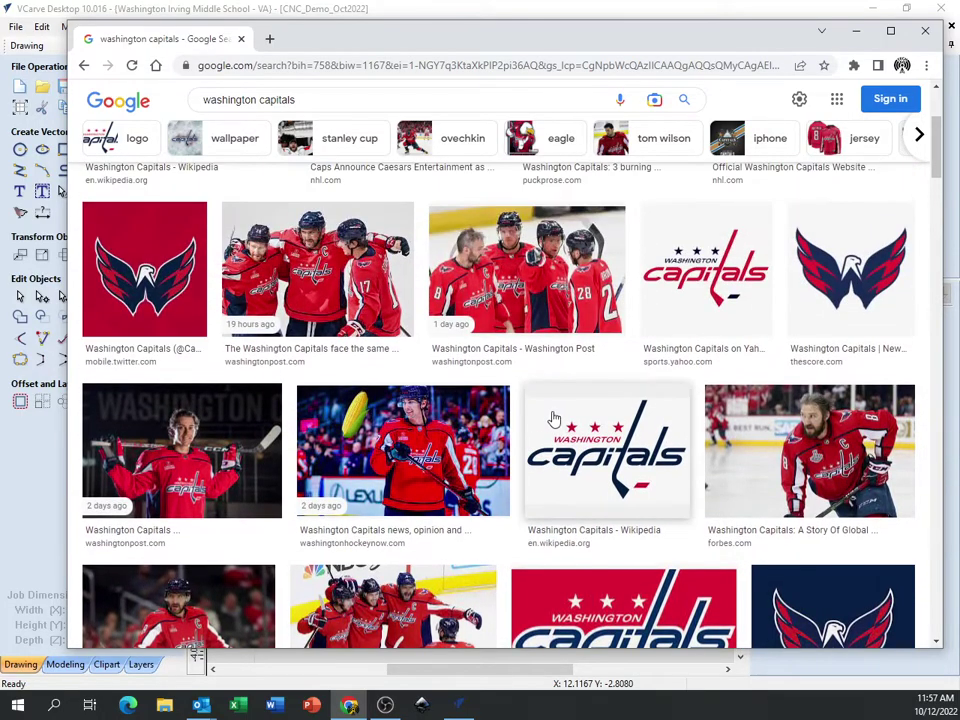
scroll(476, 400, "up", 1)
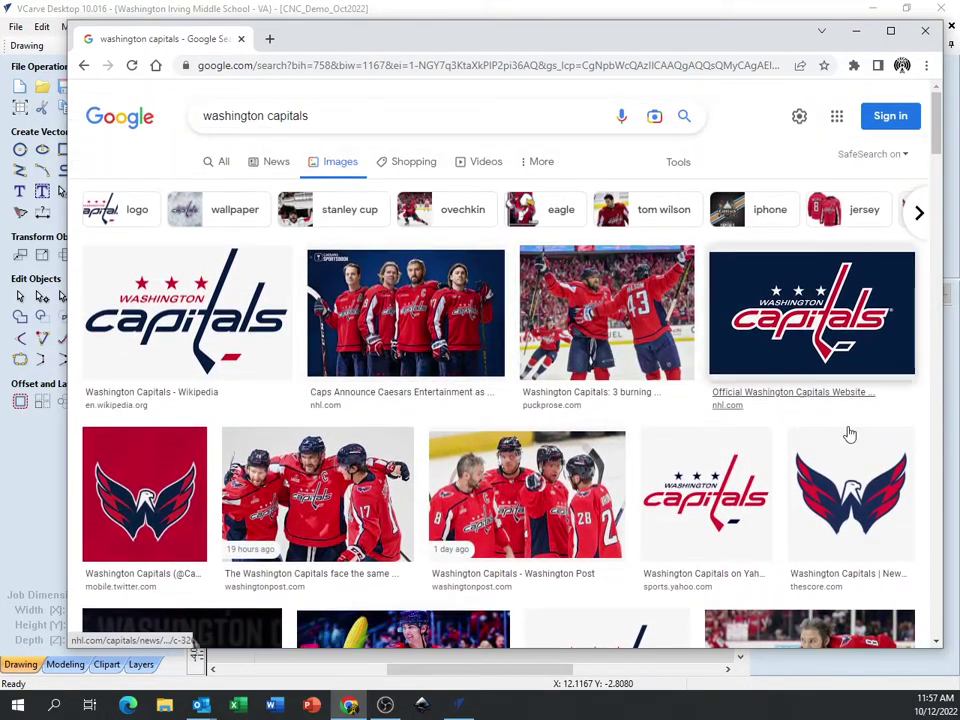
left_click(414, 312)
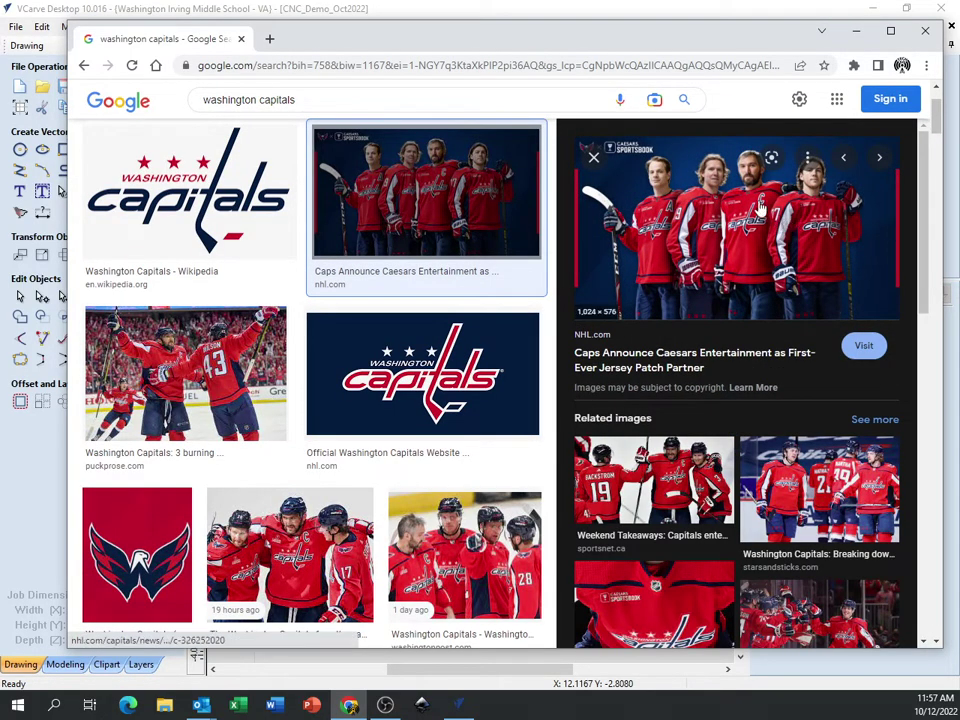
right_click(700, 248)
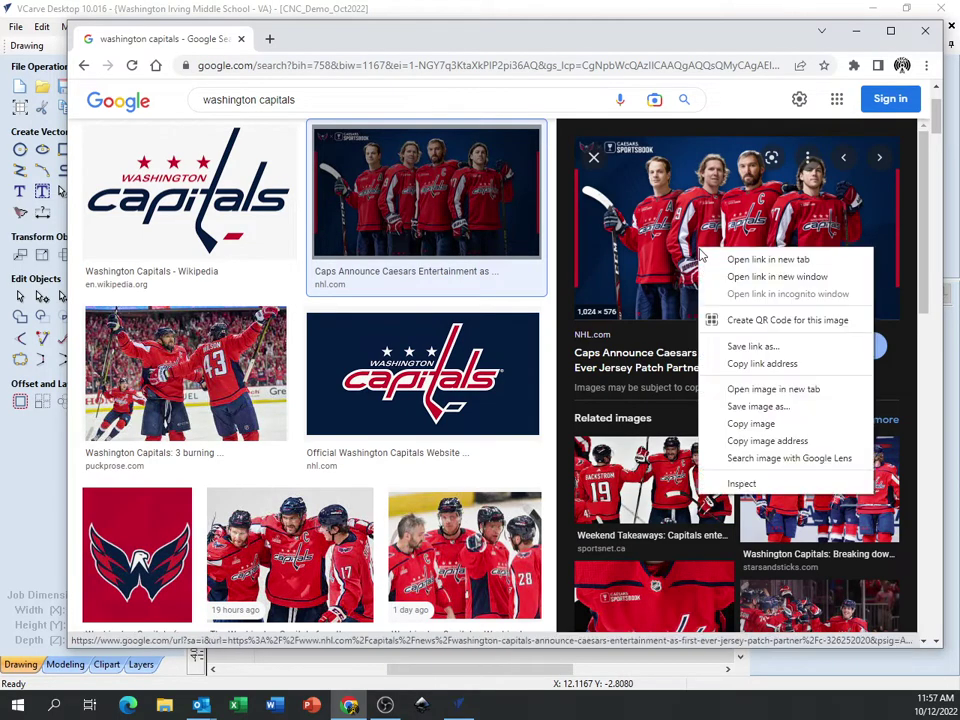
left_click(755, 425)
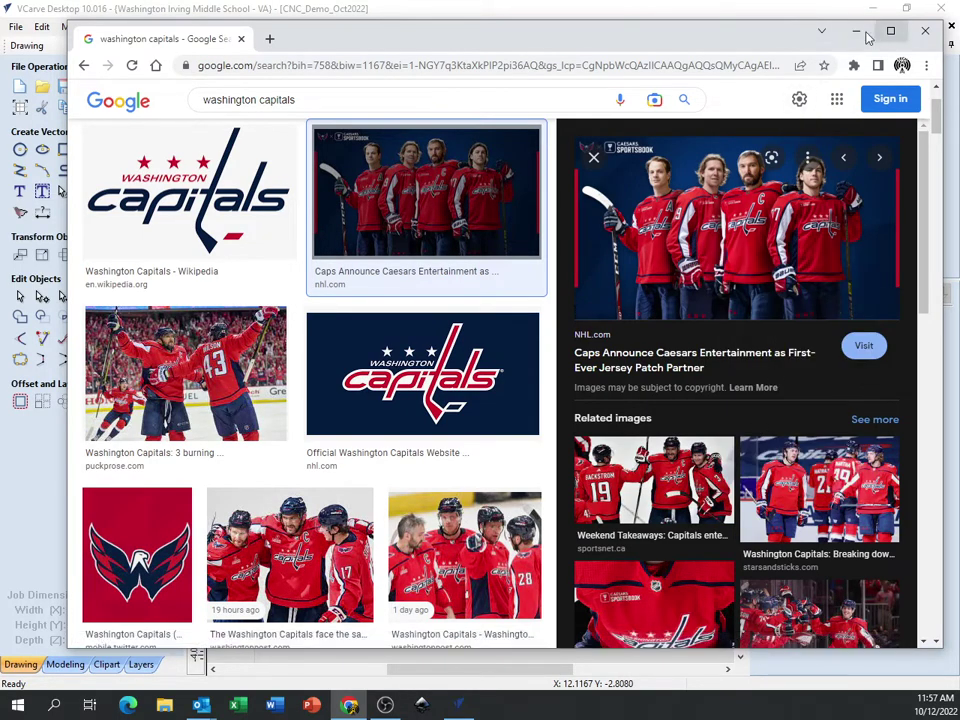
Return to VCarve Desktop, paste the copied team photo into the 2D view and deselect it
left_click(856, 30)
right_click(392, 279)
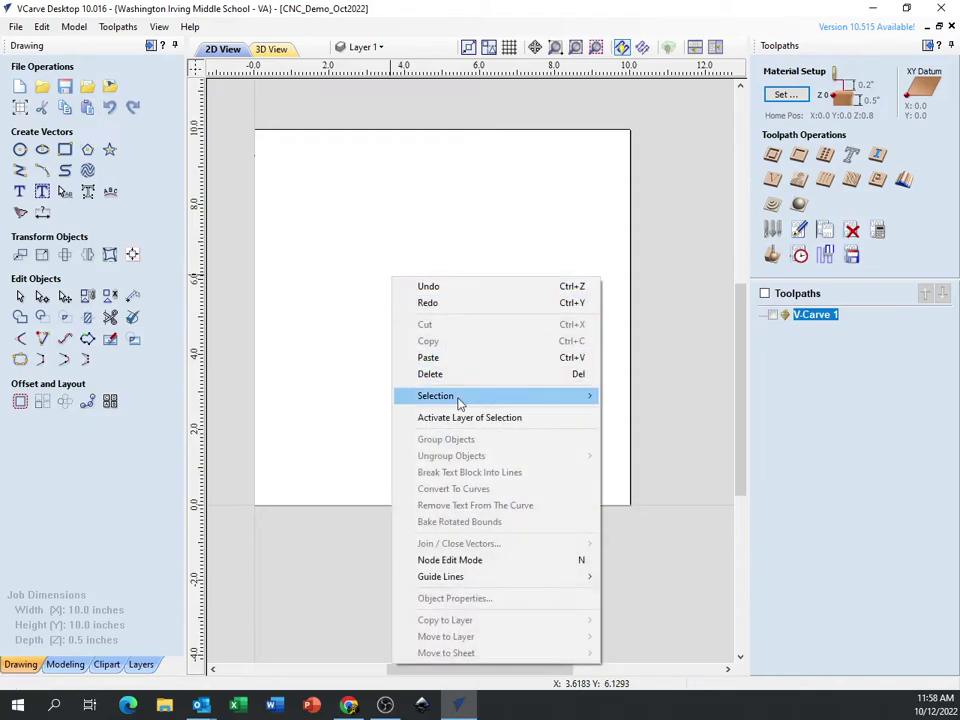
left_click(449, 358)
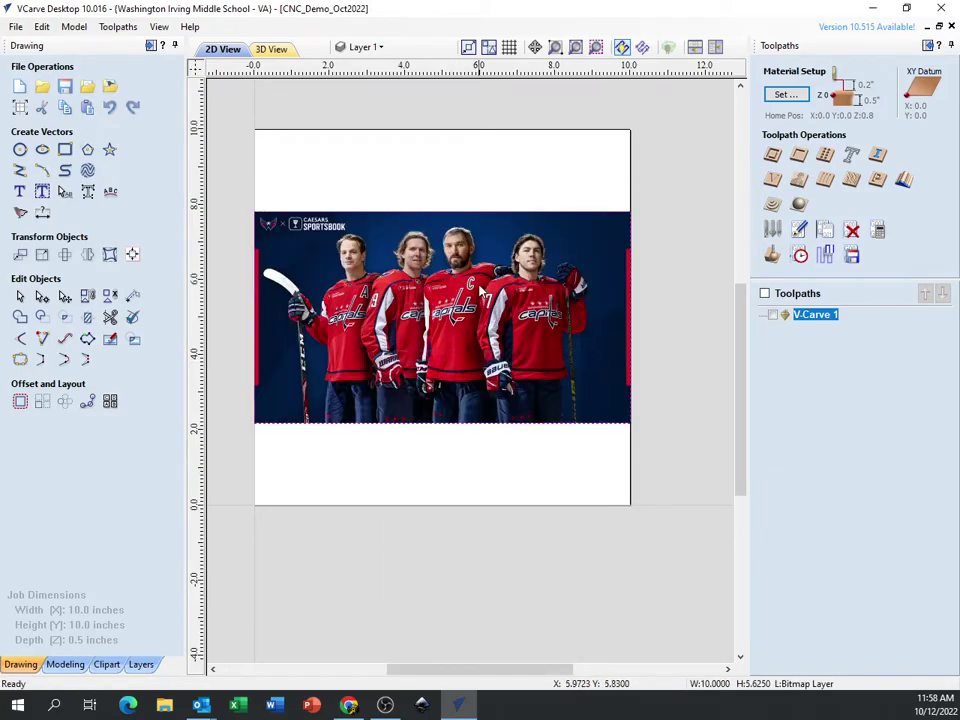
left_click(449, 178)
middle_click_drag(448, 178, 446, 193)
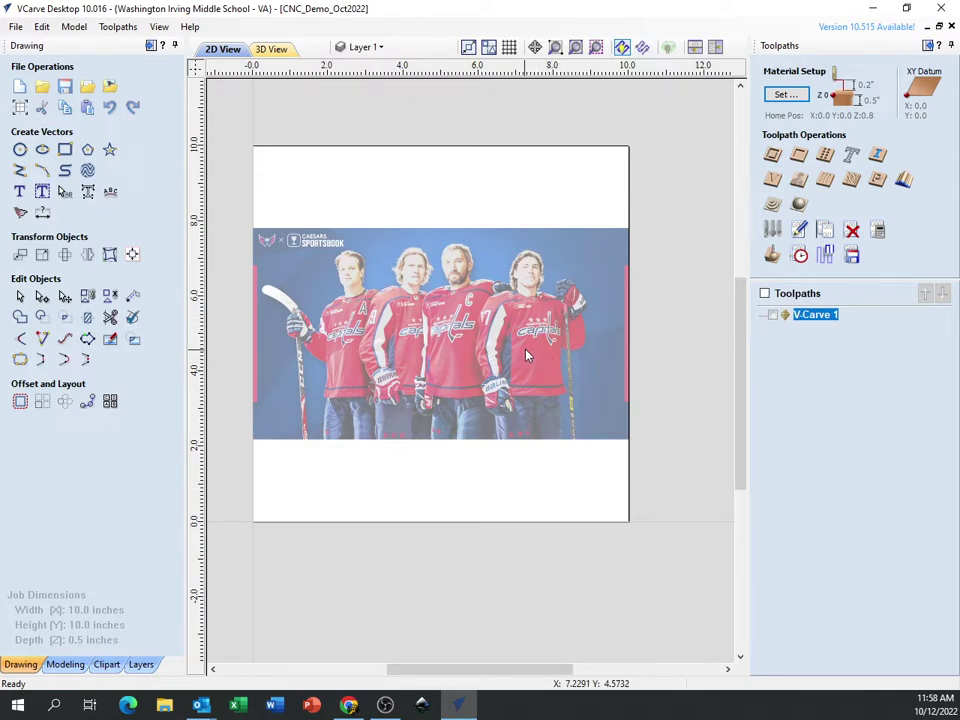
Examine the pasted team photo up close for pixel detail and blurred edges, and compare its selected and unselected appearance
left_click(400, 292)
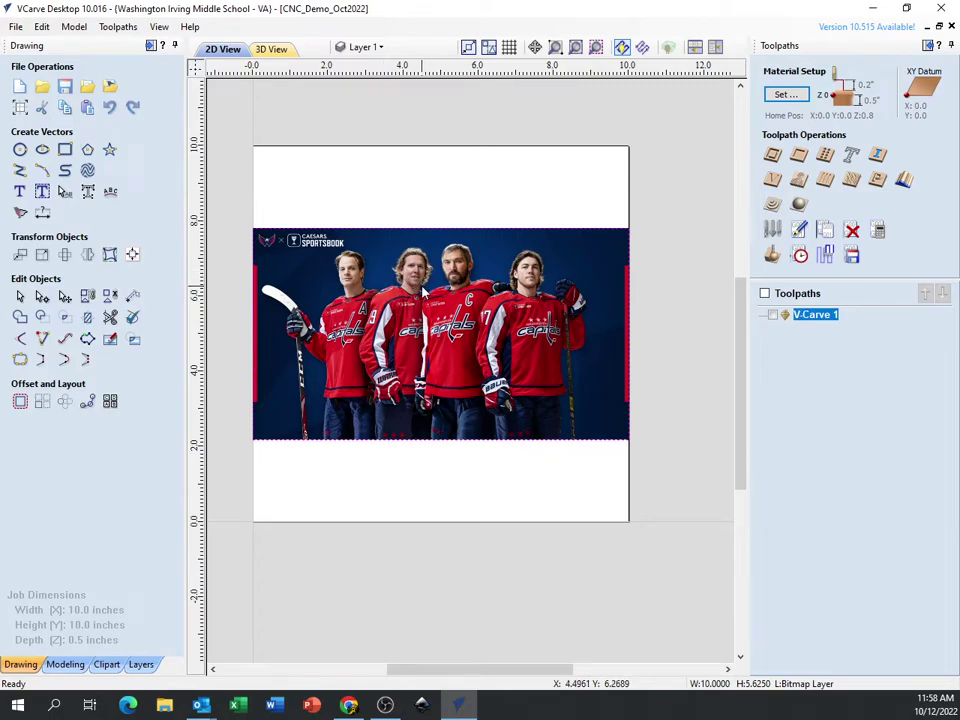
scroll(423, 292, "up", 10)
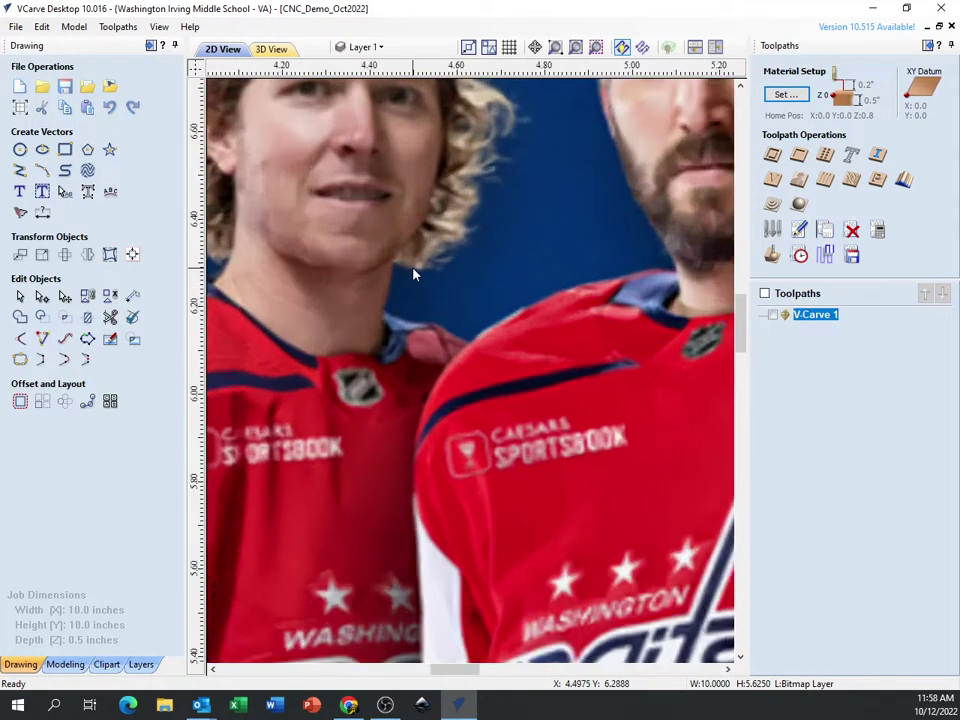
scroll(416, 274, "up", 8)
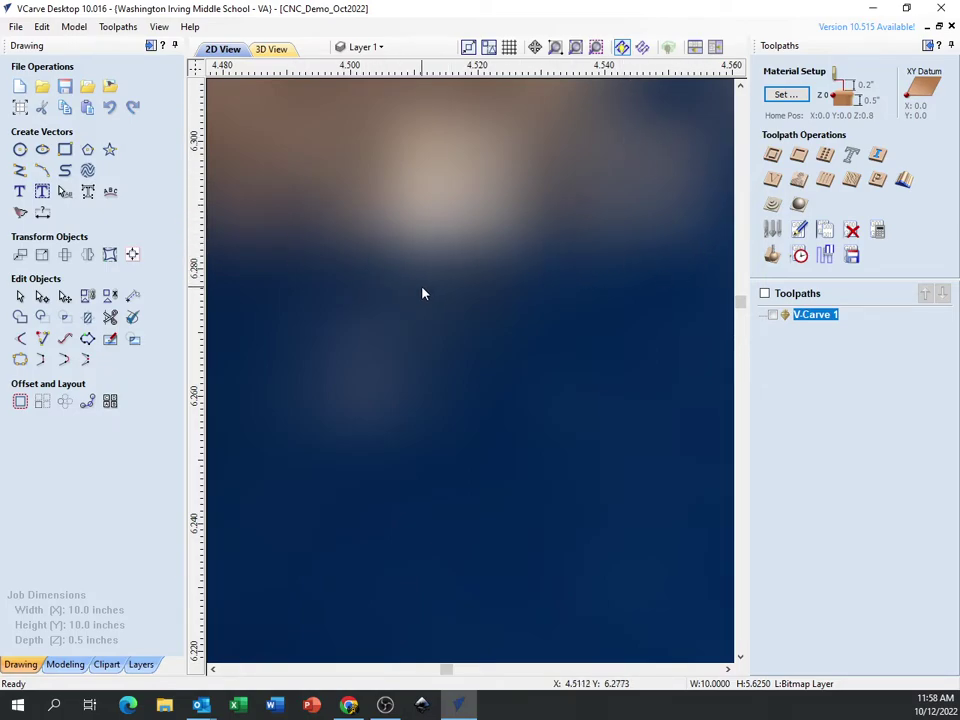
scroll(407, 271, "down", 3)
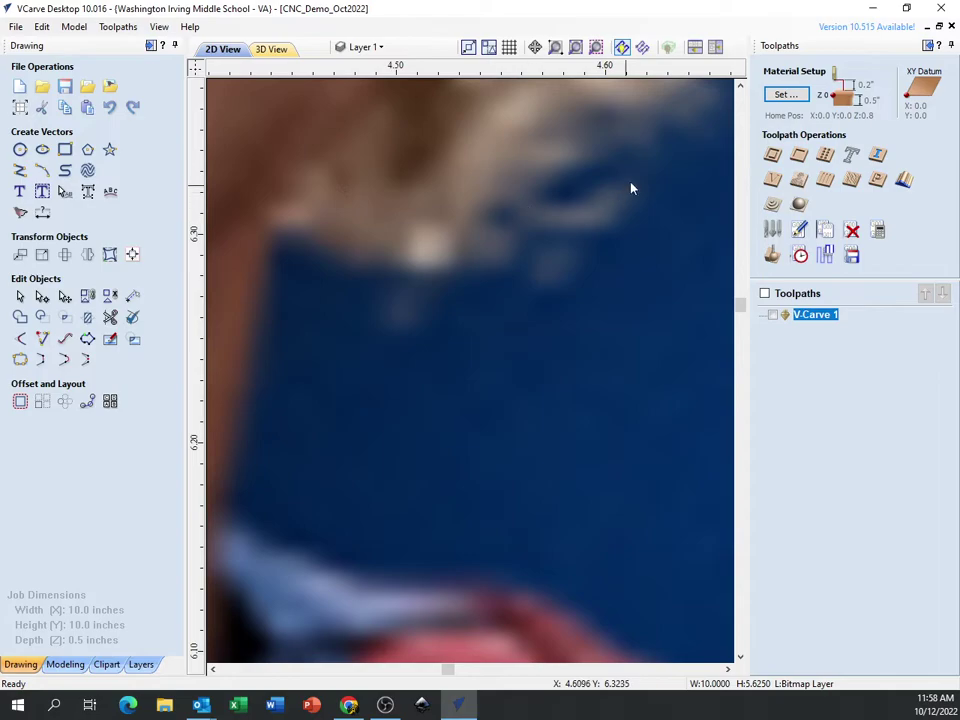
scroll(366, 234, "down", 10)
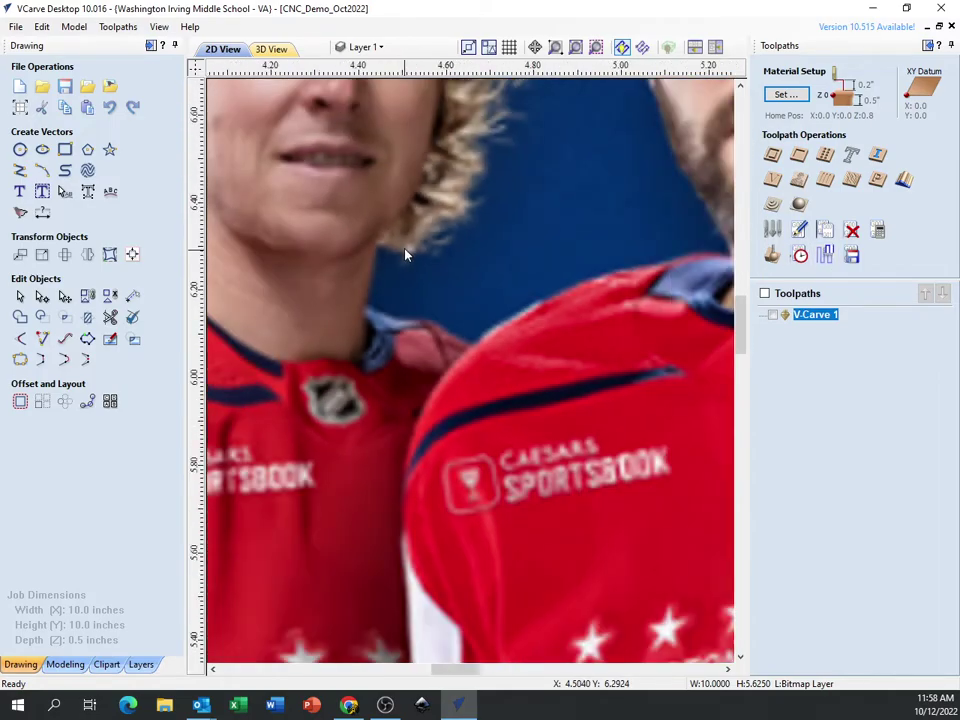
scroll(406, 246, "down", 5)
scroll(500, 272, "up", 4)
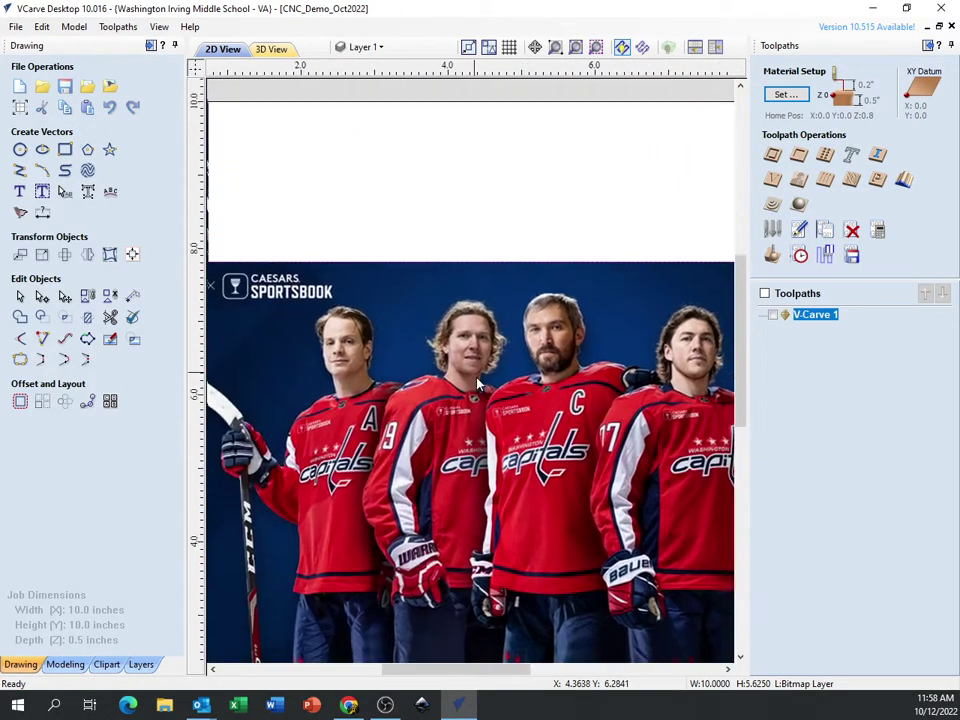
scroll(500, 272, "down", 4)
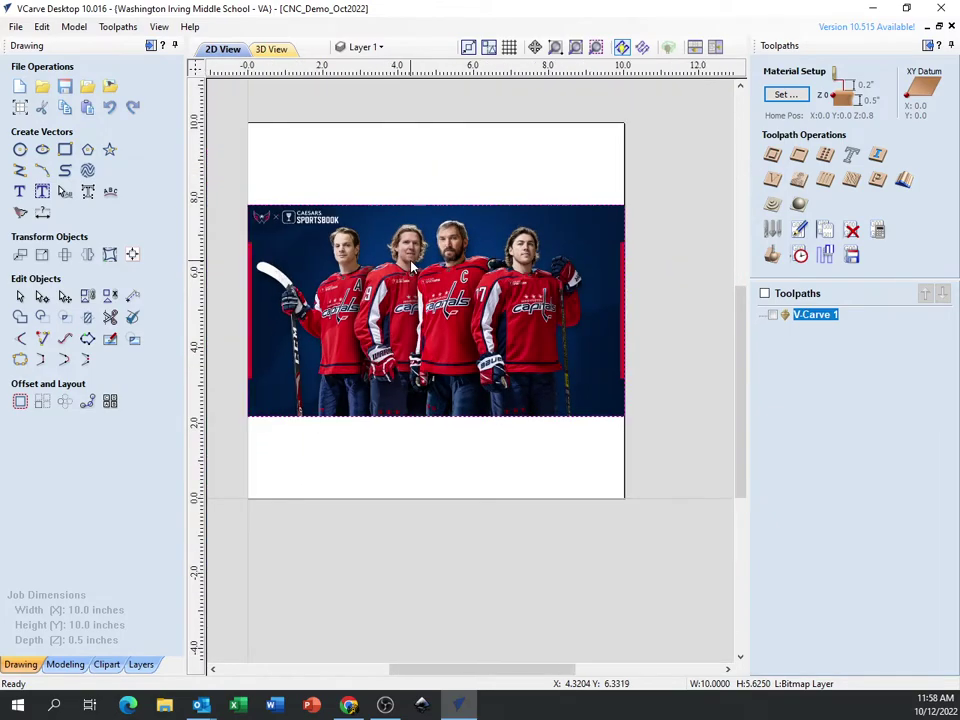
left_click(505, 301)
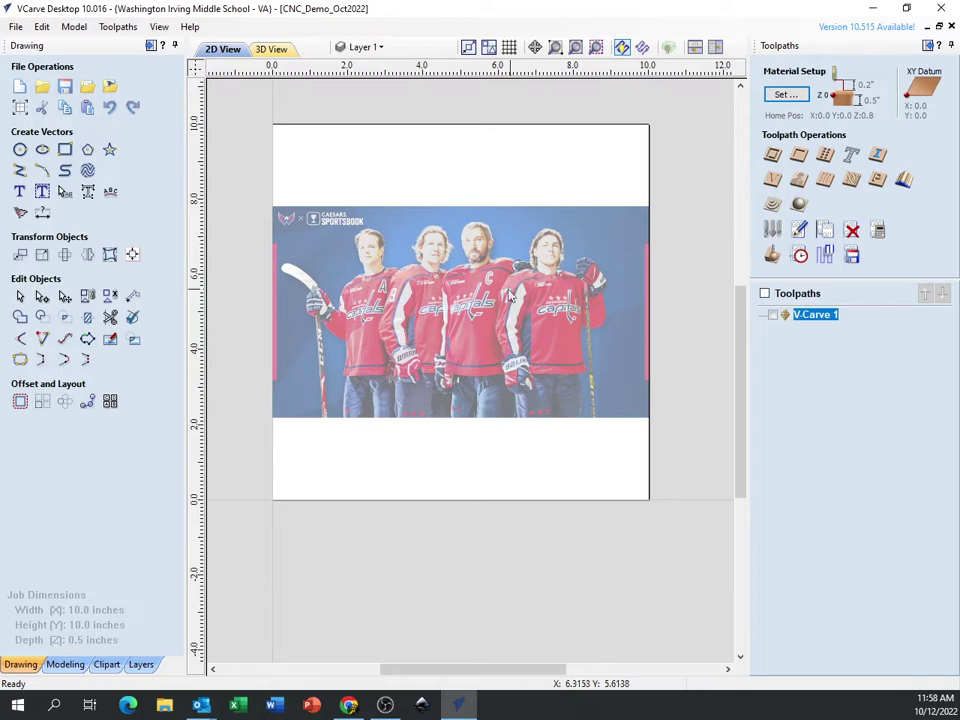
left_click(575, 400)
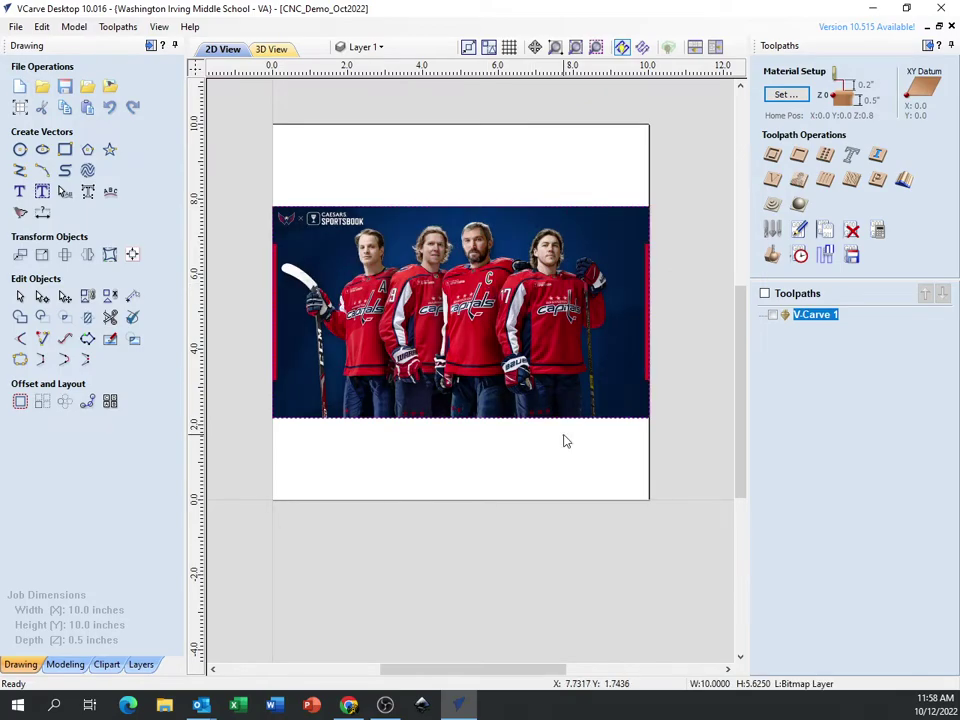
left_click(690, 299)
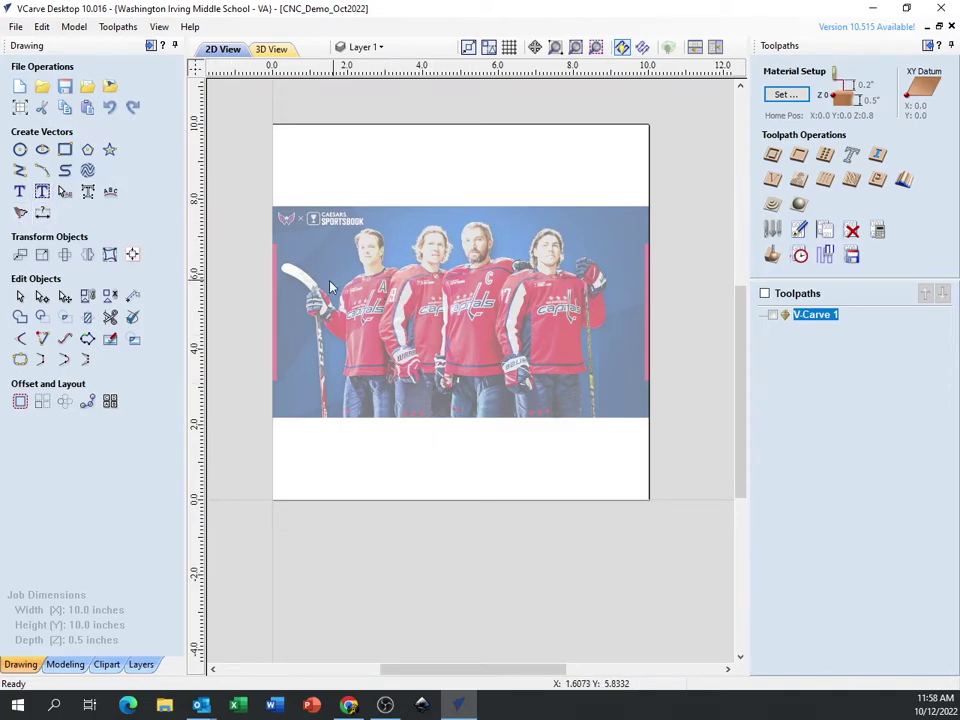
Start Trace Bitmap on the team photo, compare the Color and Black / White tracing types, and choose Black / White
left_click(18, 215)
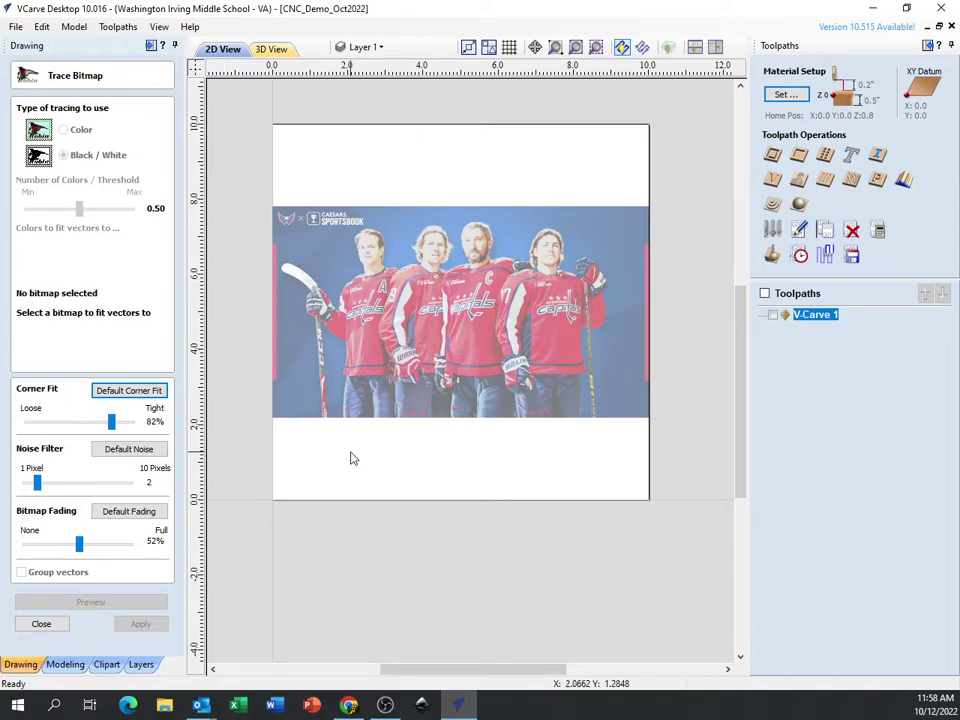
left_click(385, 365)
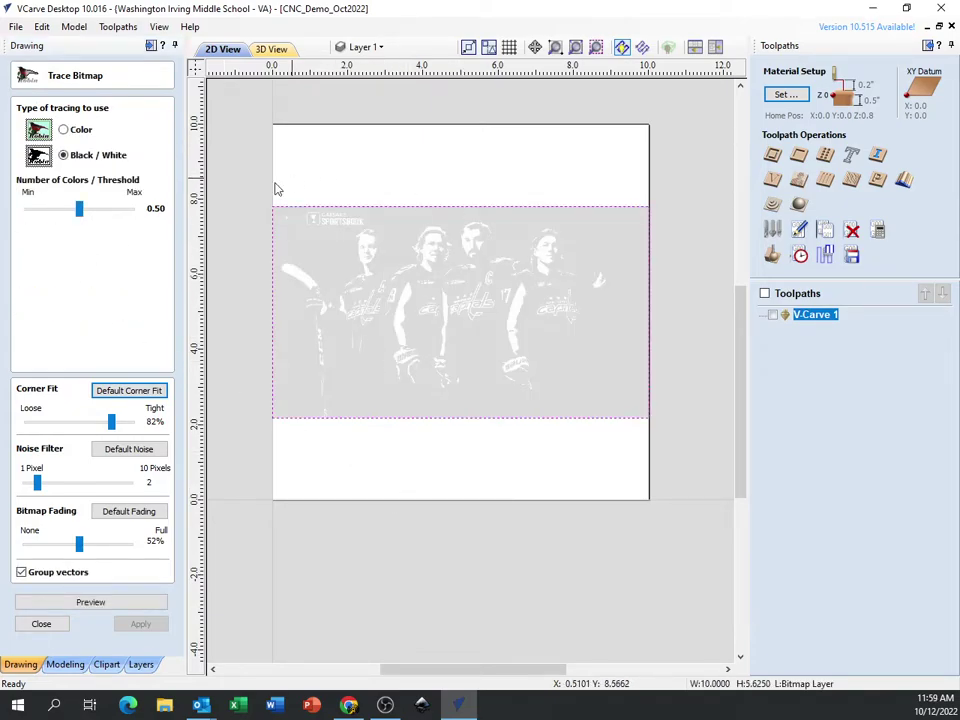
left_click(82, 130)
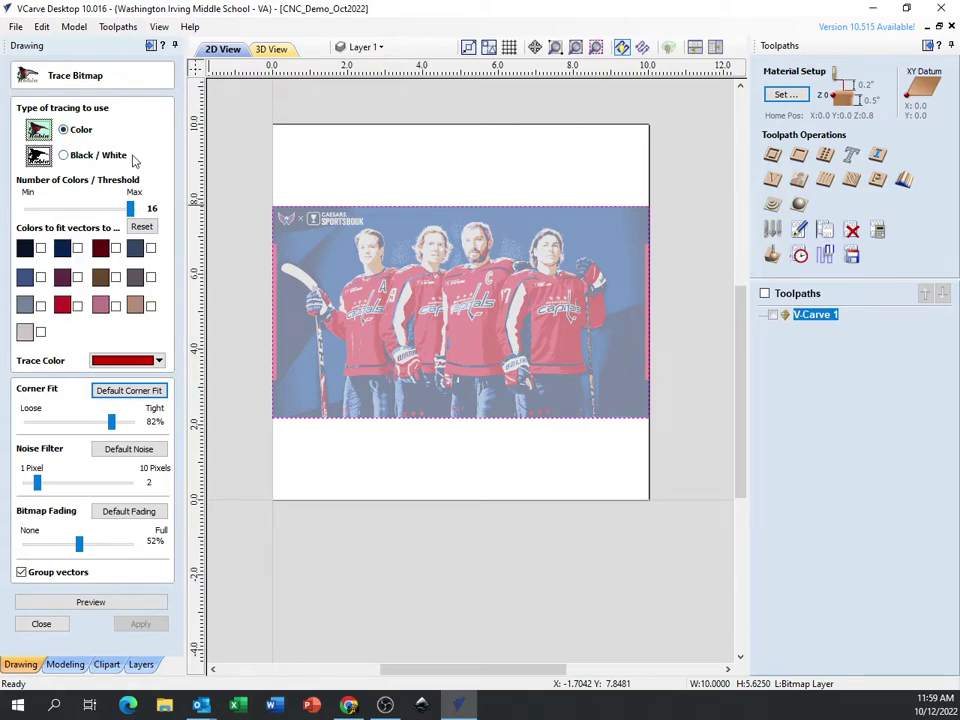
left_click(64, 156)
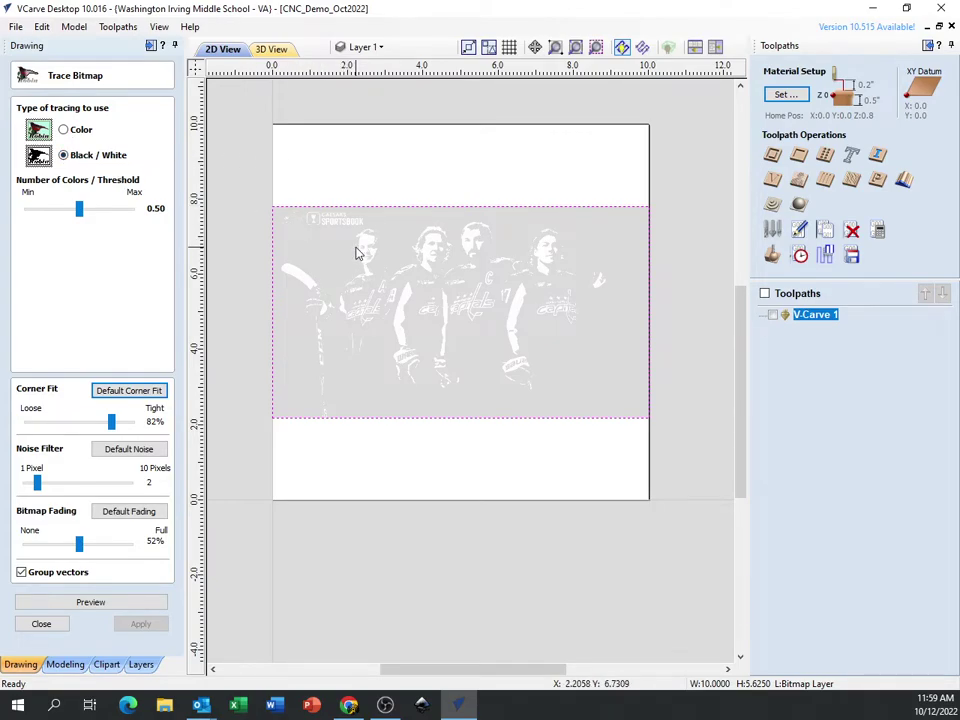
scroll(336, 244, "up", 4)
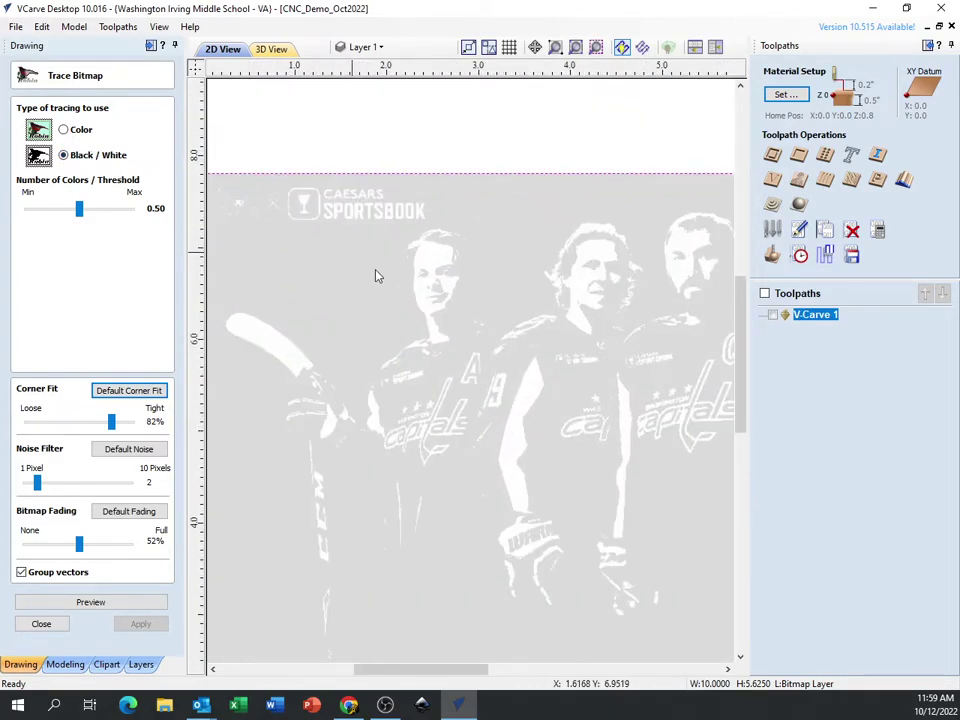
scroll(469, 246, "up", 2)
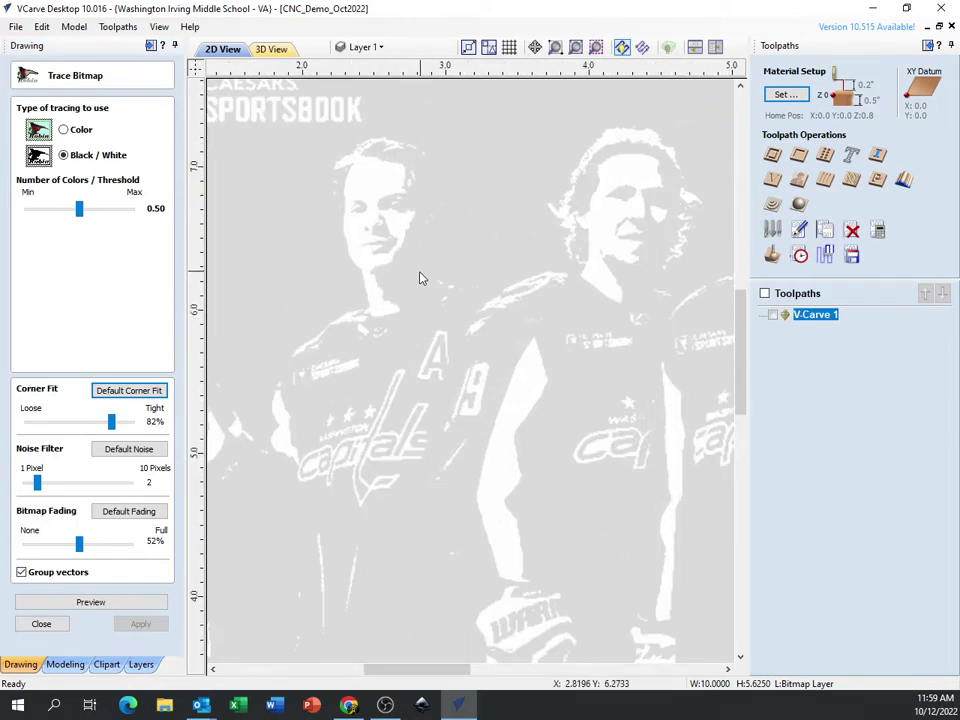
scroll(392, 275, "up", 3)
scroll(396, 268, "down", 4)
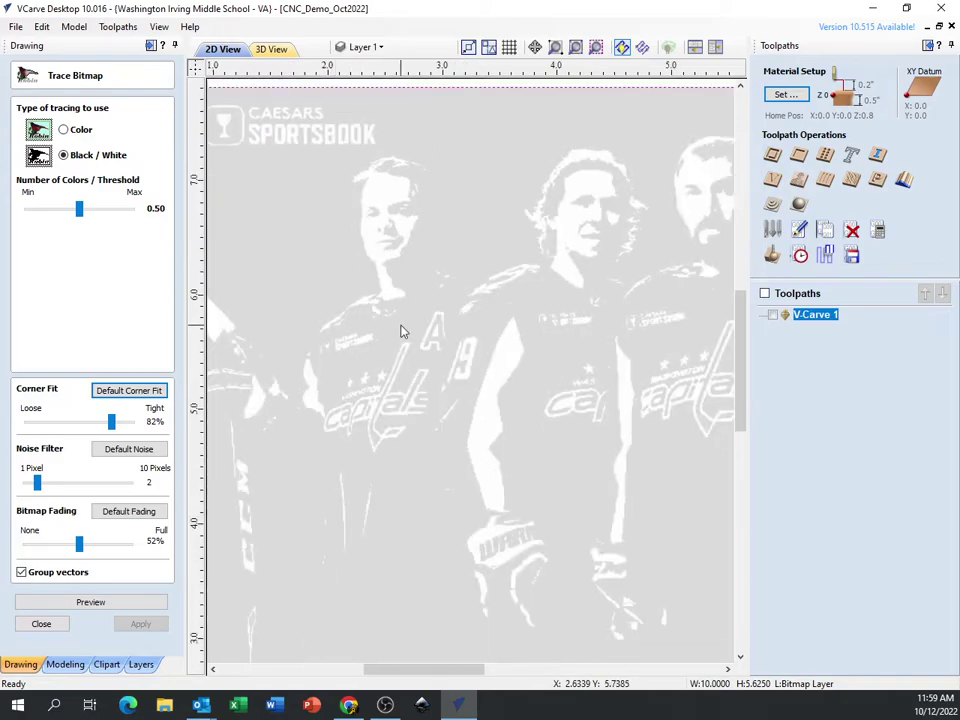
Set the Black / White tracing threshold to 0.12, preview the trace of the team photo and apply it
scroll(463, 364, "down", 3)
scroll(639, 317, "up", 5)
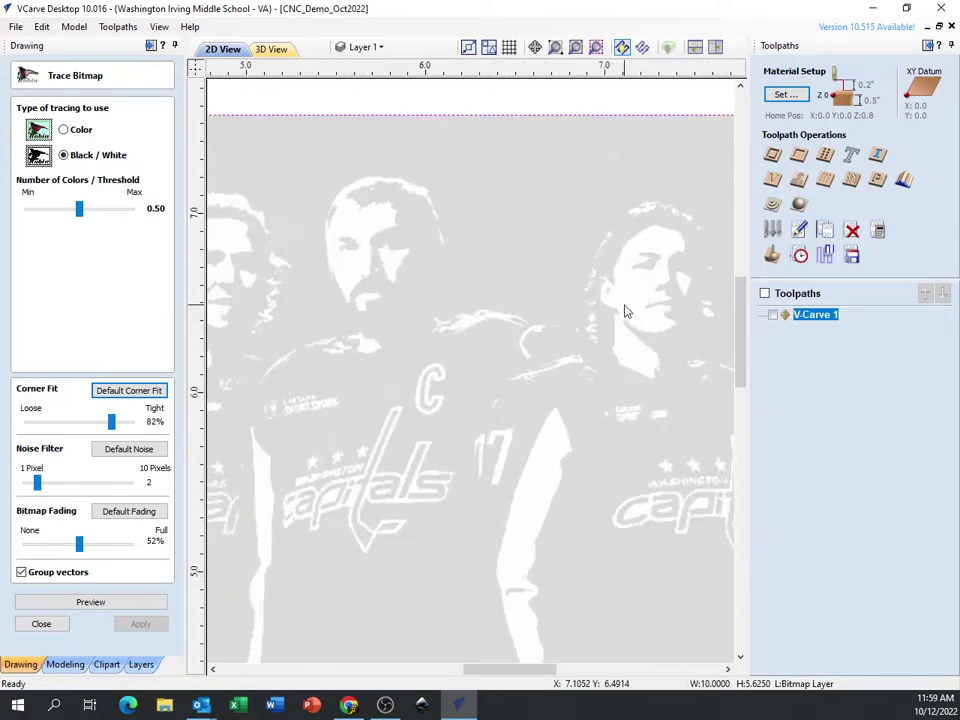
scroll(315, 541, "down", 4)
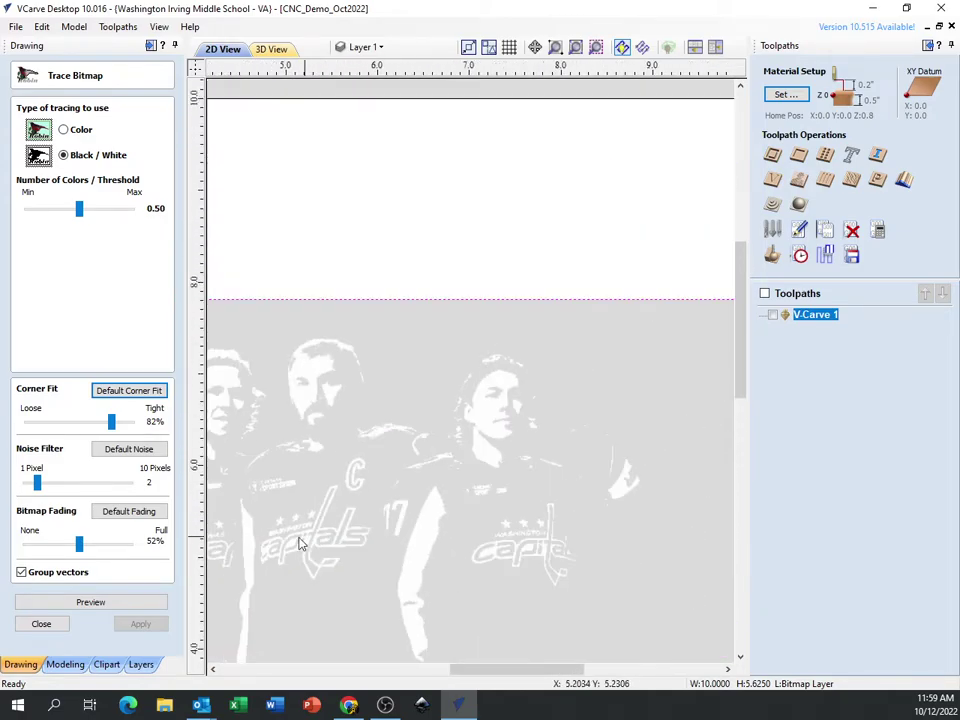
scroll(428, 298, "up", 2)
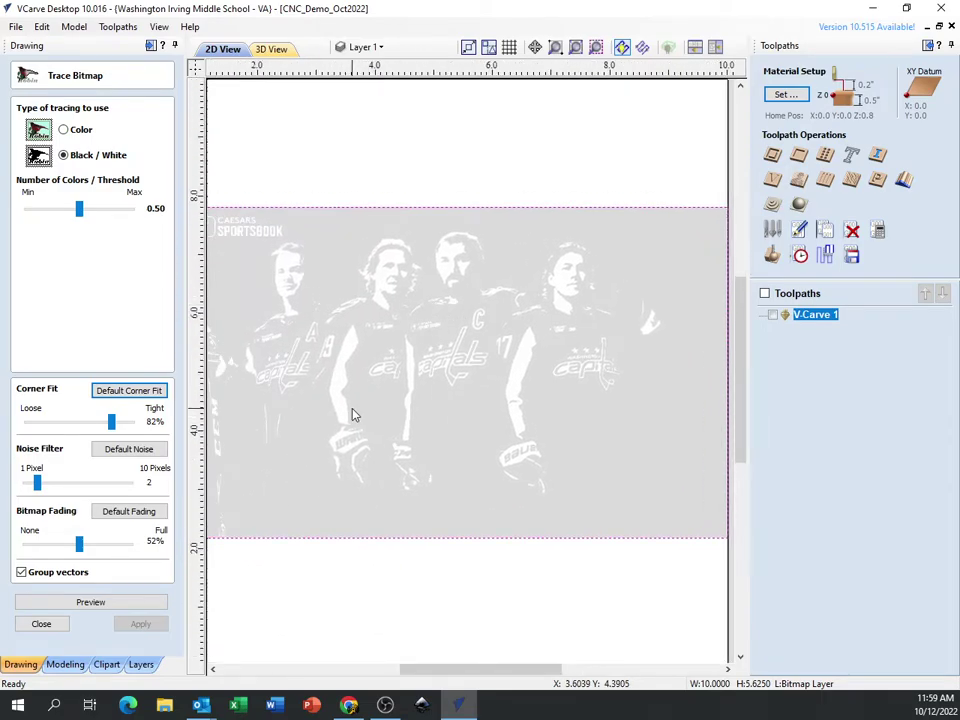
scroll(352, 412, "up", 1)
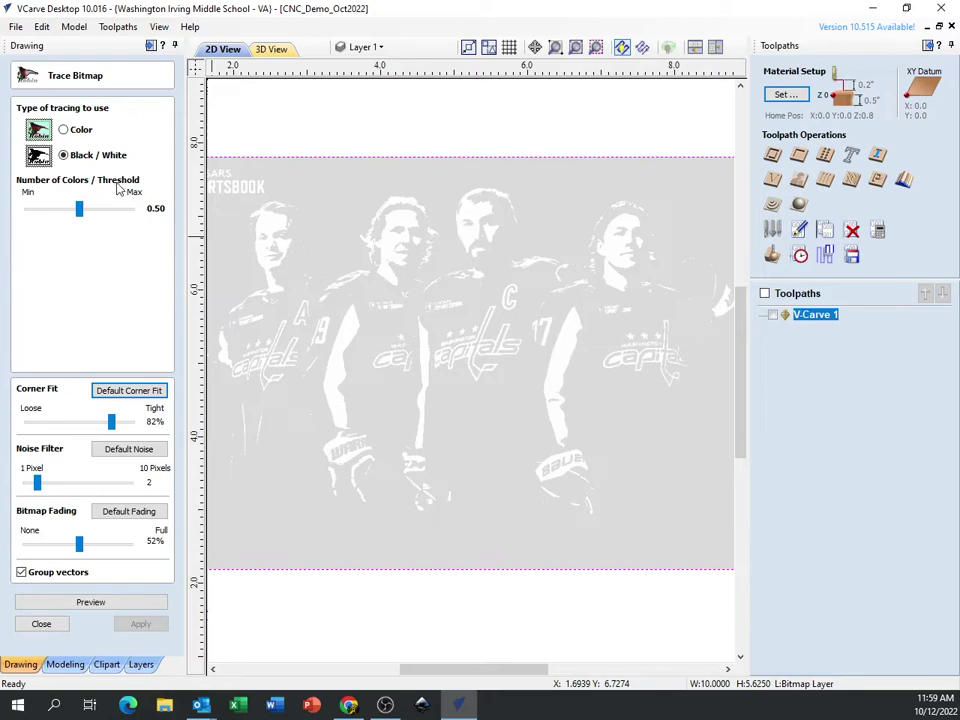
mouse_move(80, 216)
left_mouse_down()
mouse_move(25, 210)
mouse_move(136, 227)
mouse_move(61, 218)
mouse_move(98, 222)
mouse_move(71, 217)
mouse_move(43, 224)
mouse_move(92, 227)
mouse_move(42, 231)
left_mouse_up()
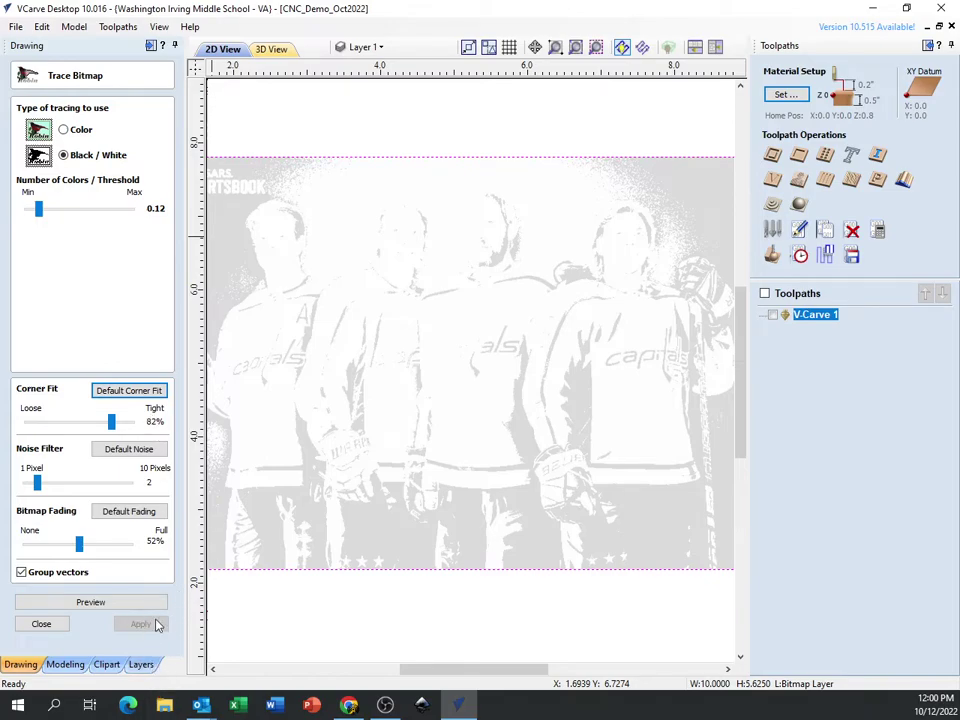
left_click(92, 602)
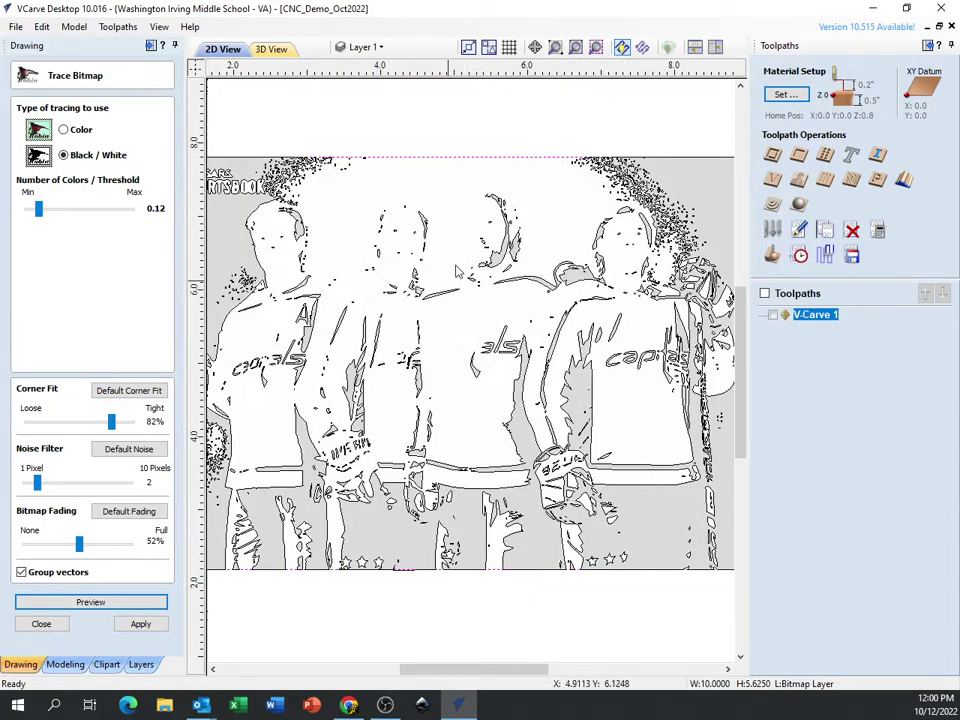
left_click(140, 628)
left_click(50, 627)
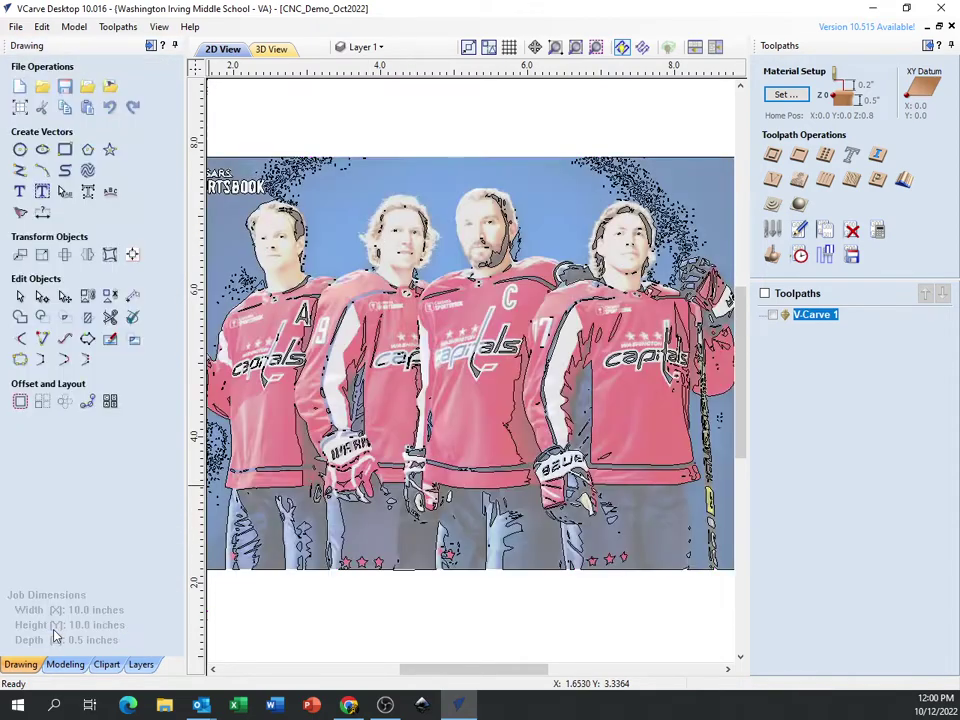
Check the traced outlines around the players' faces up close and delete the old V-Carve 1 toolpath
scroll(494, 201, "down", 3)
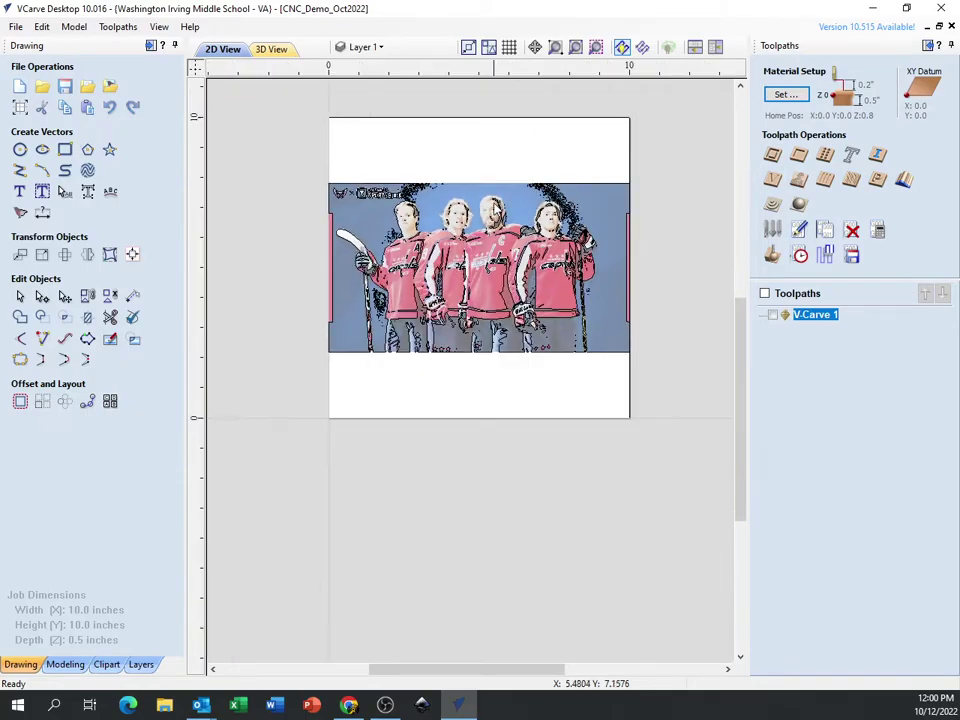
scroll(440, 227, "up", 8)
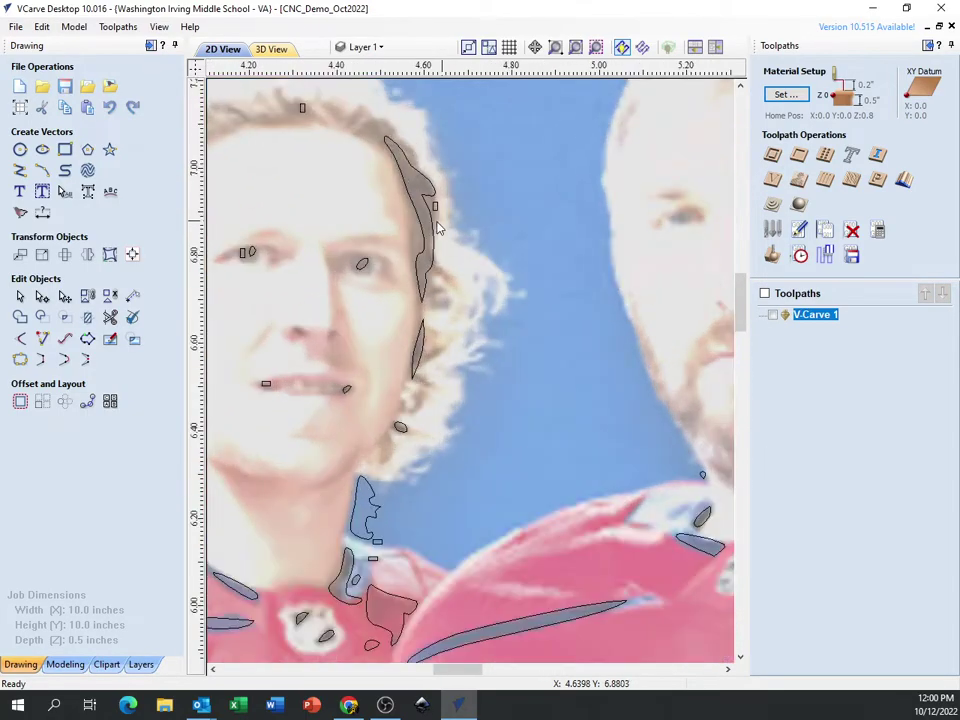
scroll(440, 227, "up", 6)
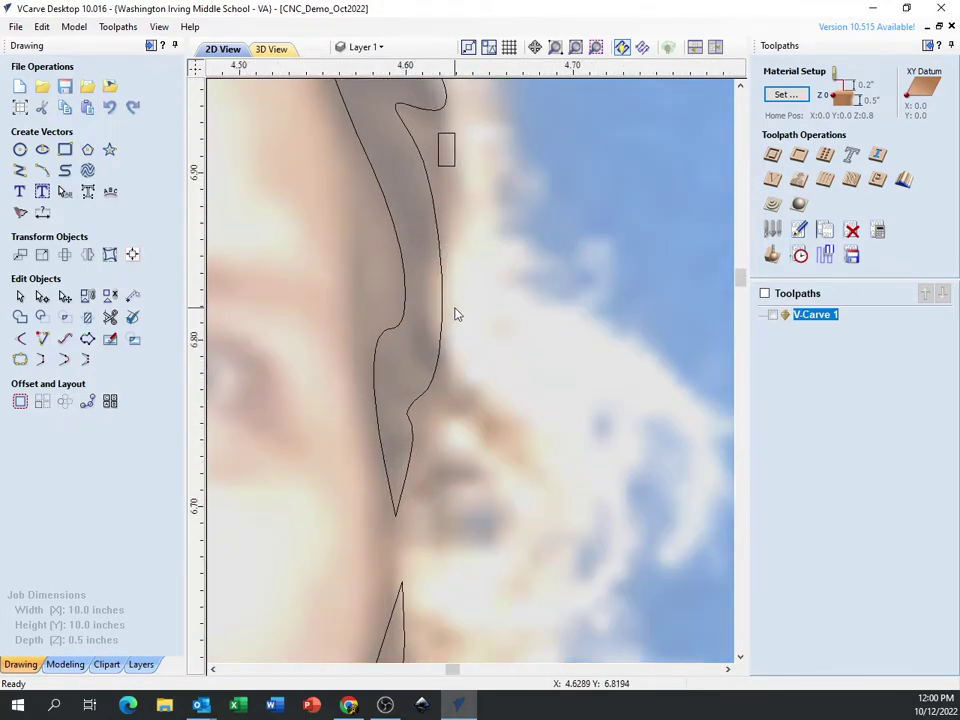
scroll(455, 315, "down", 10)
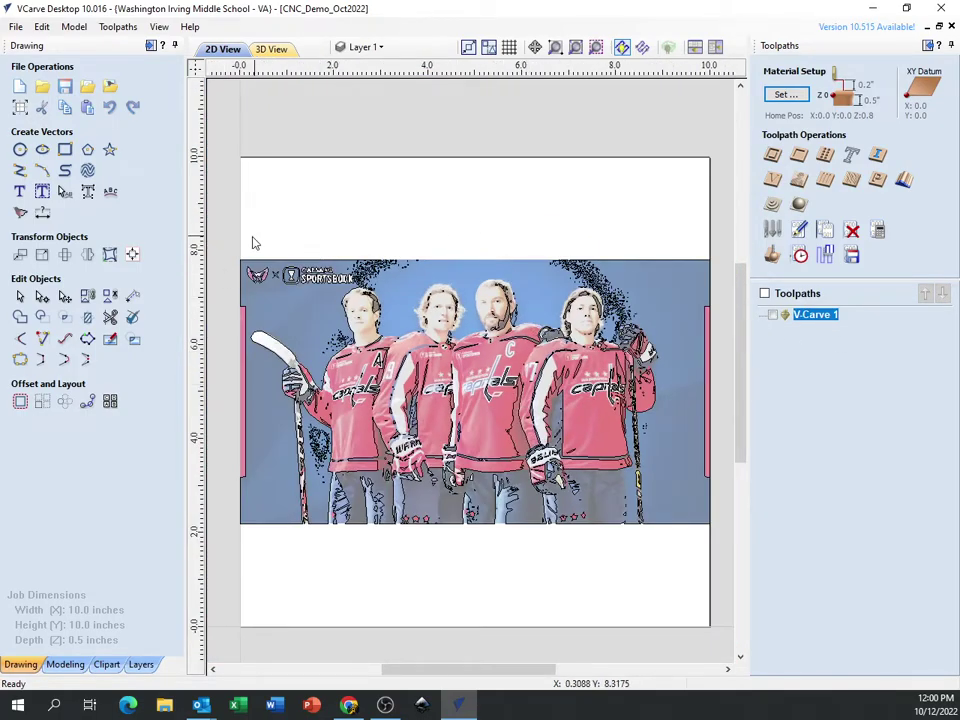
right_click(822, 316)
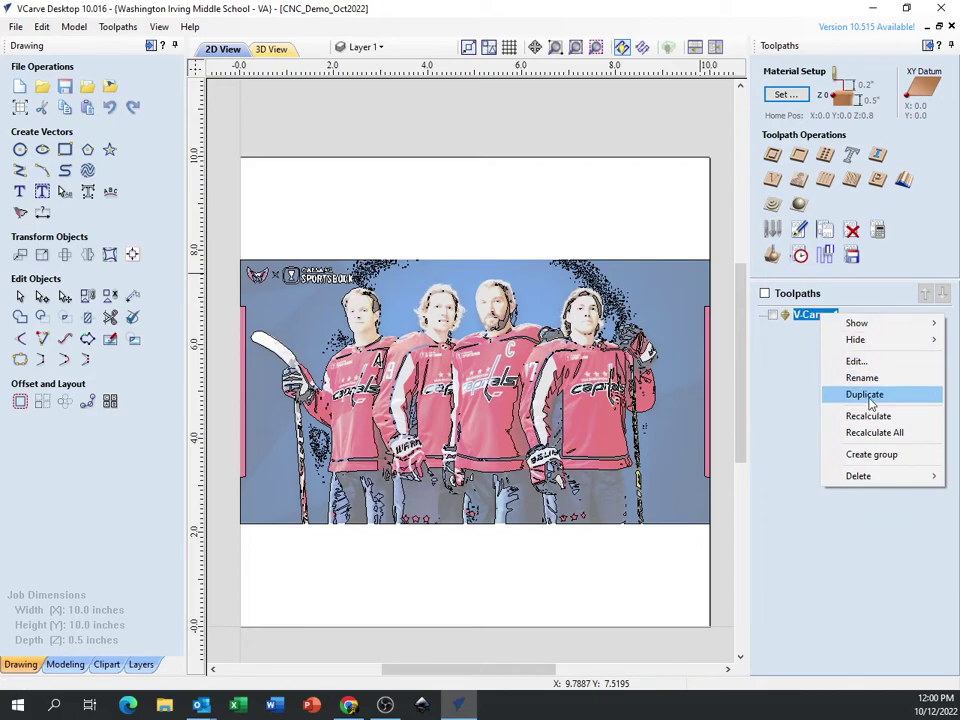
mouse_move(845, 476)
left_click(743, 484)
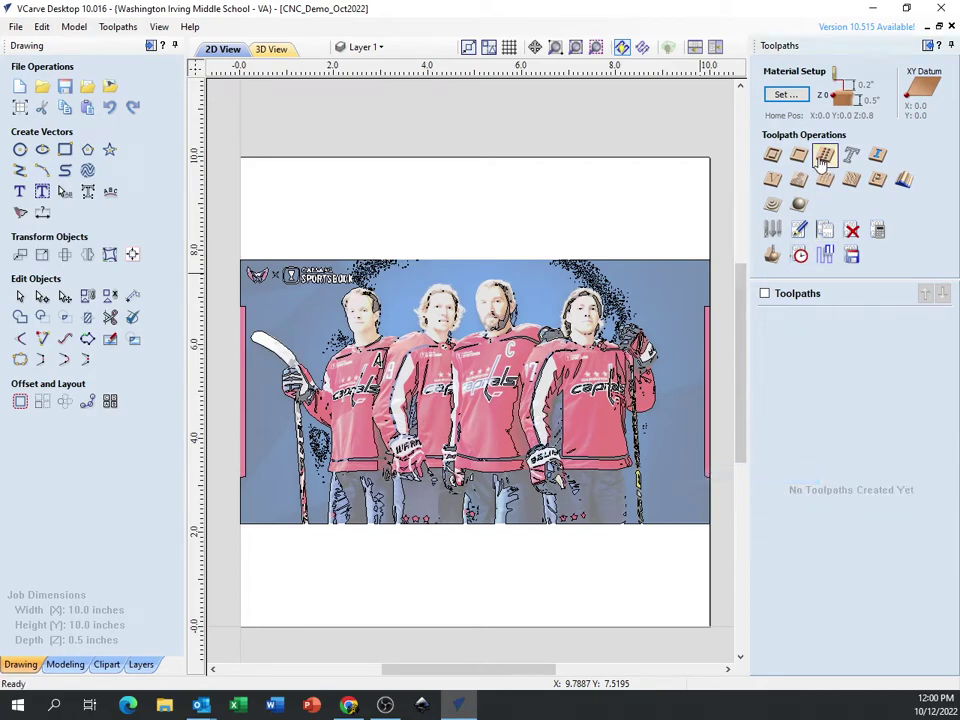
Calculate a V-Carve toolpath for the traced team photo vectors, accepting overlaps, ignored open vectors and cutting through the material
left_click(773, 181)
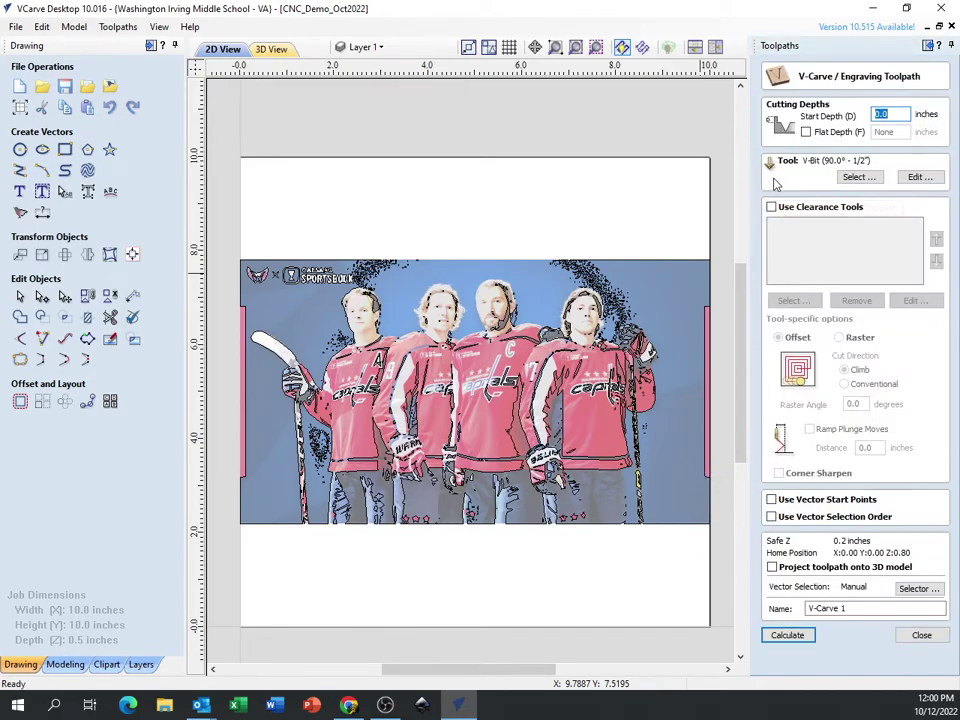
left_click(378, 361)
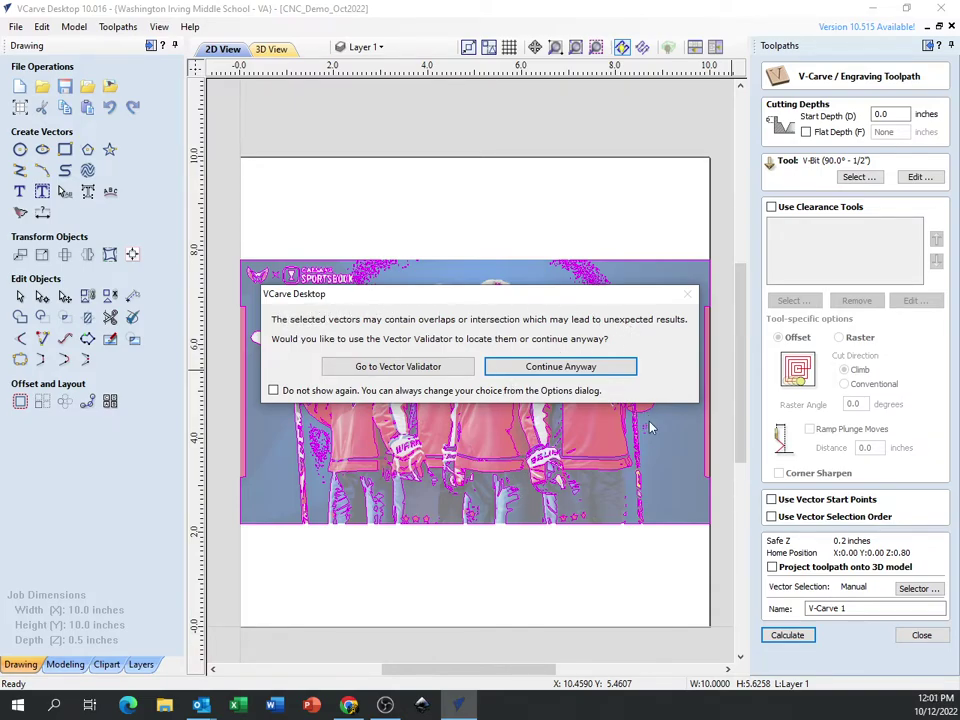
left_click(601, 374)
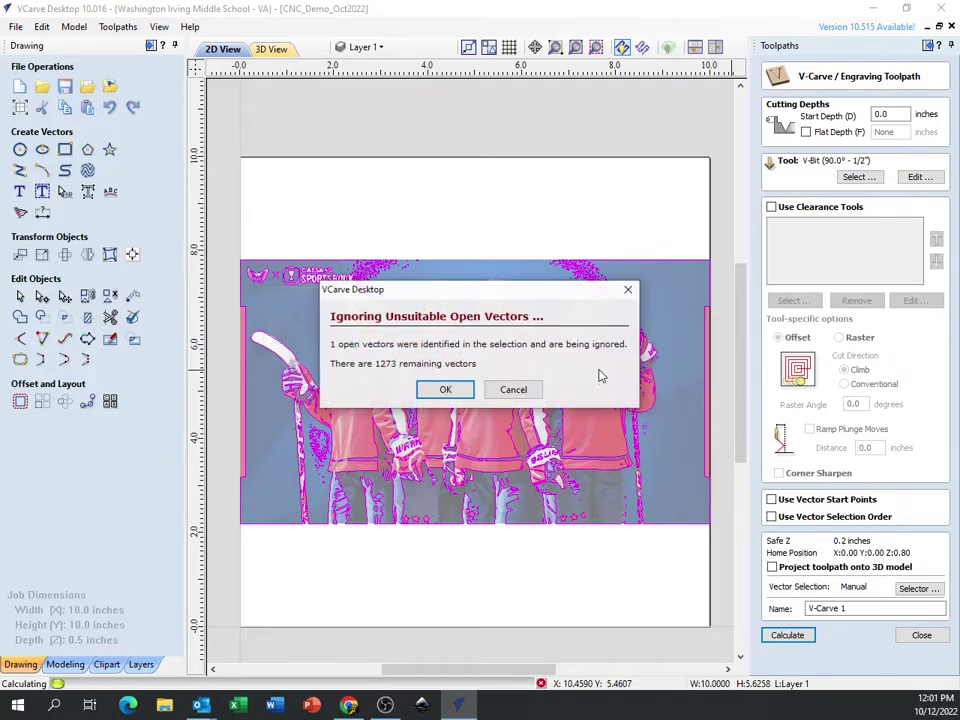
left_click(440, 389)
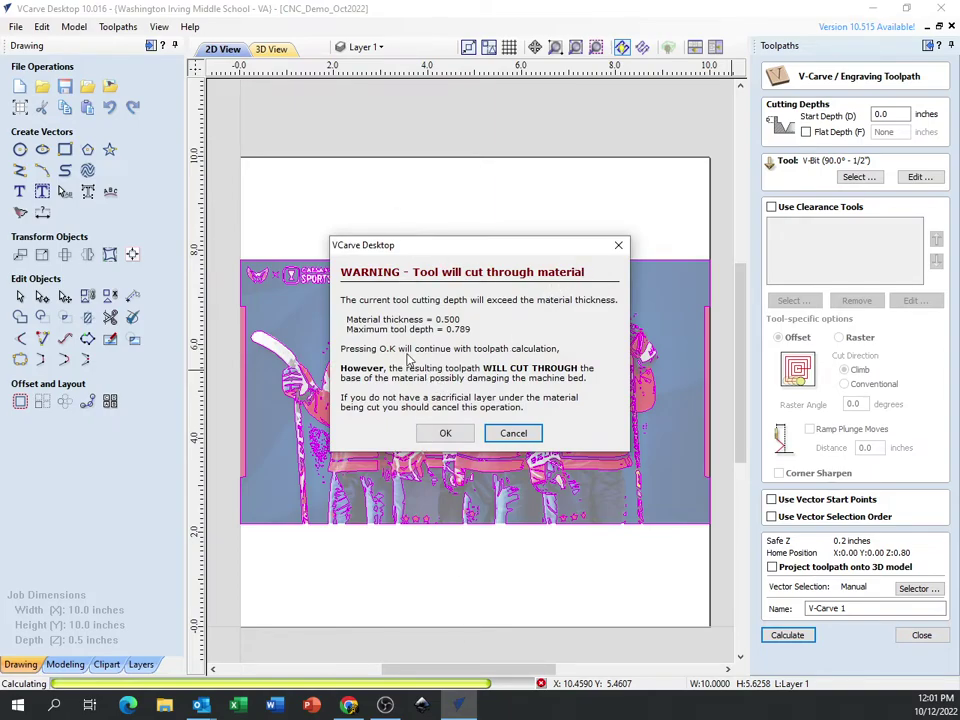
left_click(445, 433)
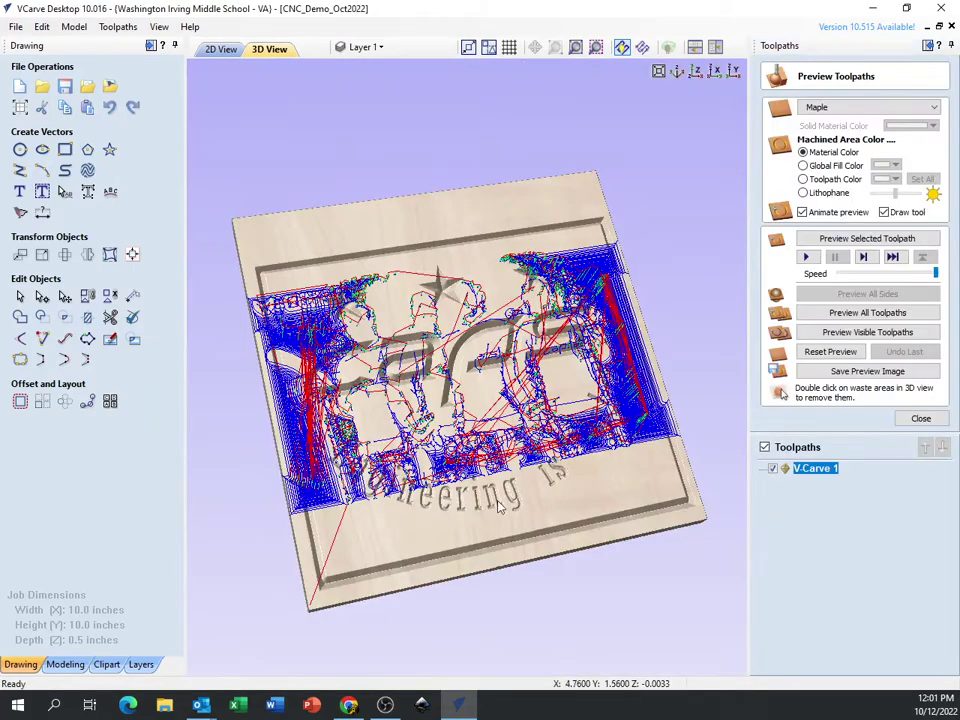
Reset the carve preview, simulate the visible toolpath in maple and inspect the carved team from several angles
left_click(822, 351)
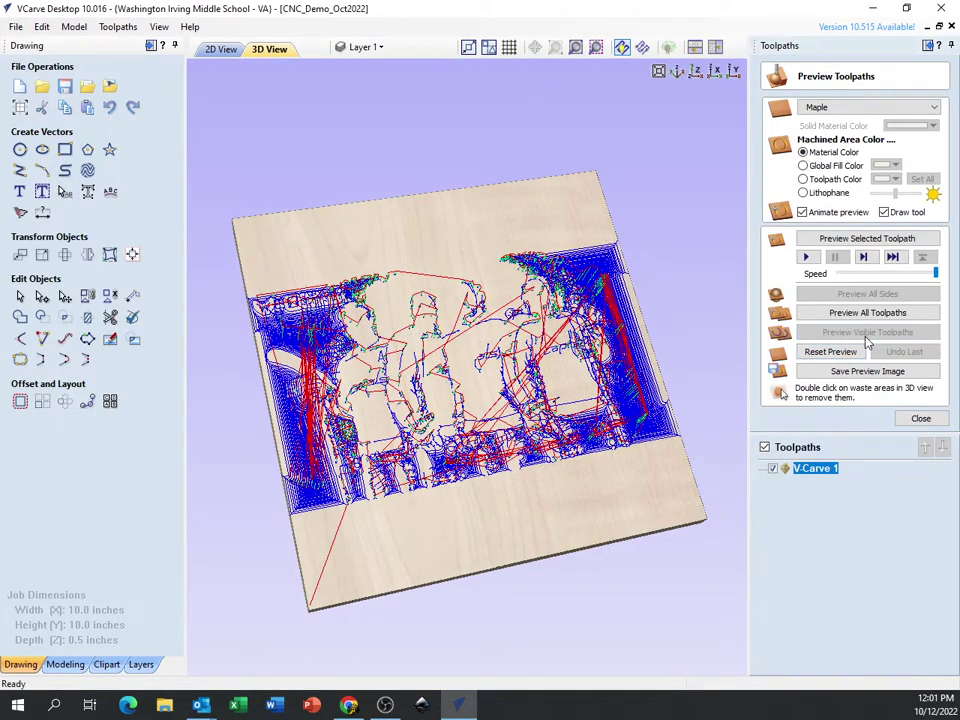
left_click(862, 333)
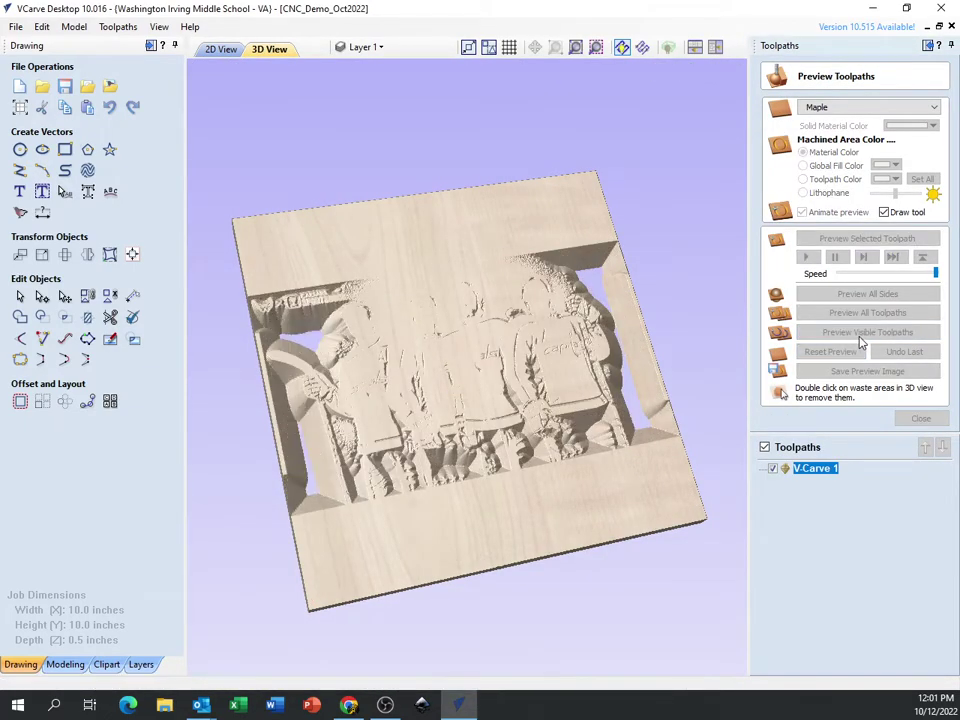
mouse_move(668, 388)
left_mouse_down()
mouse_move(600, 395)
mouse_move(656, 401)
left_mouse_up()
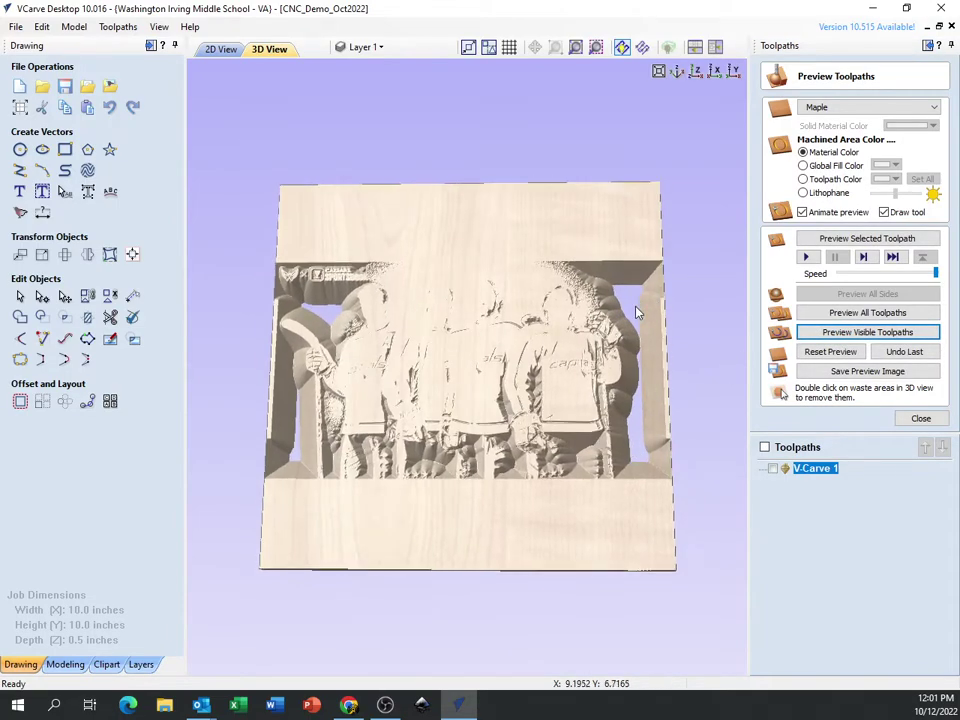
left_click_drag(440, 370, 561, 331)
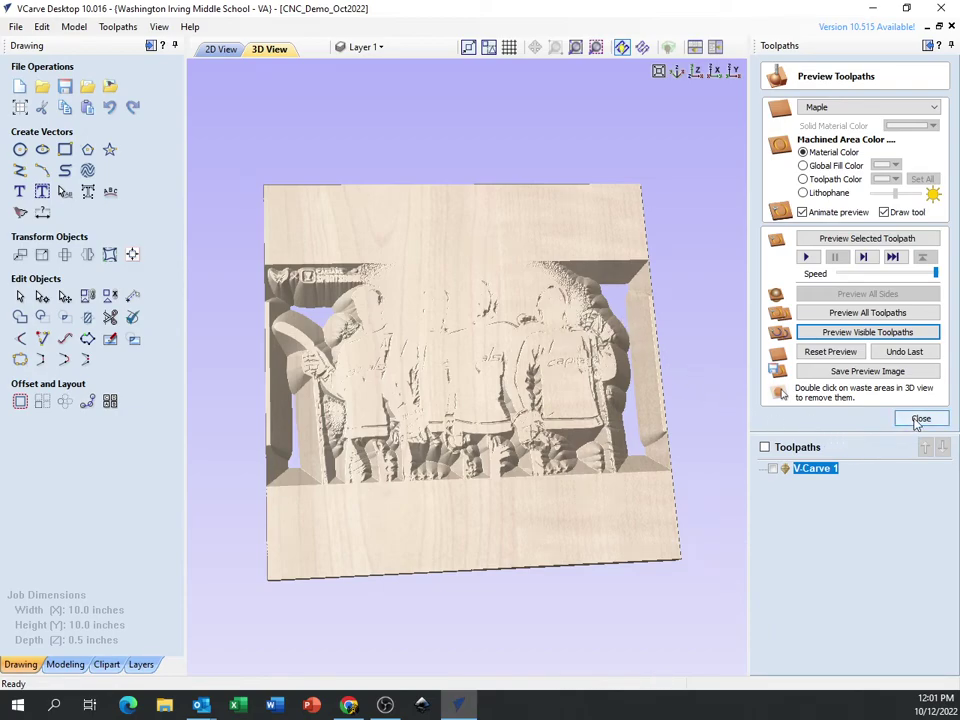
Return to the 2D view, move the photo off the board to see the traced vectors alone, and restore it
left_click(221, 49)
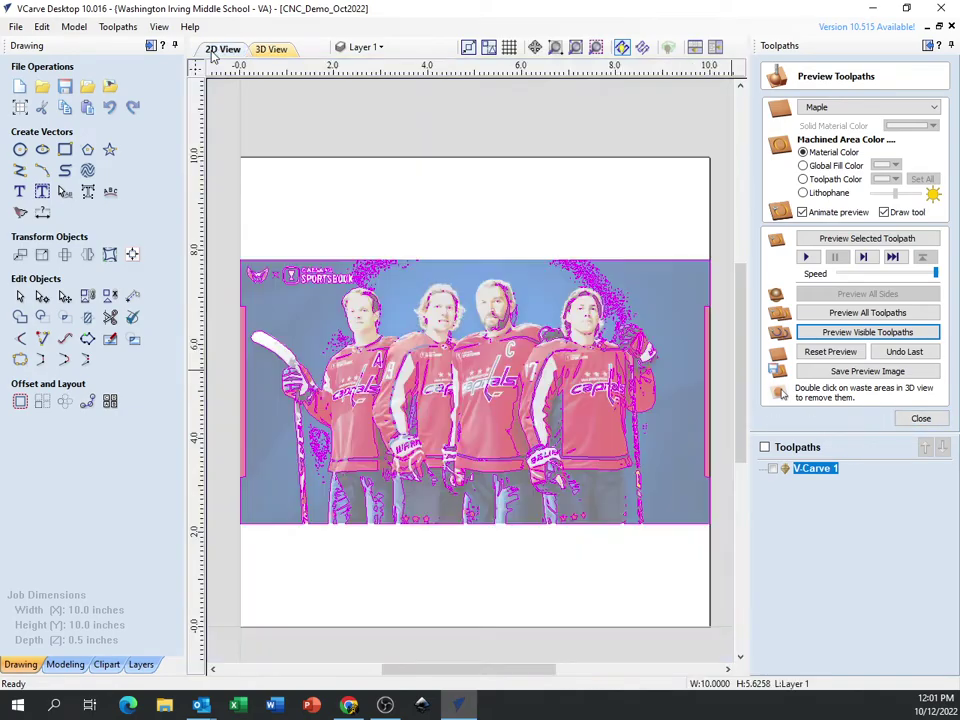
left_click(647, 266)
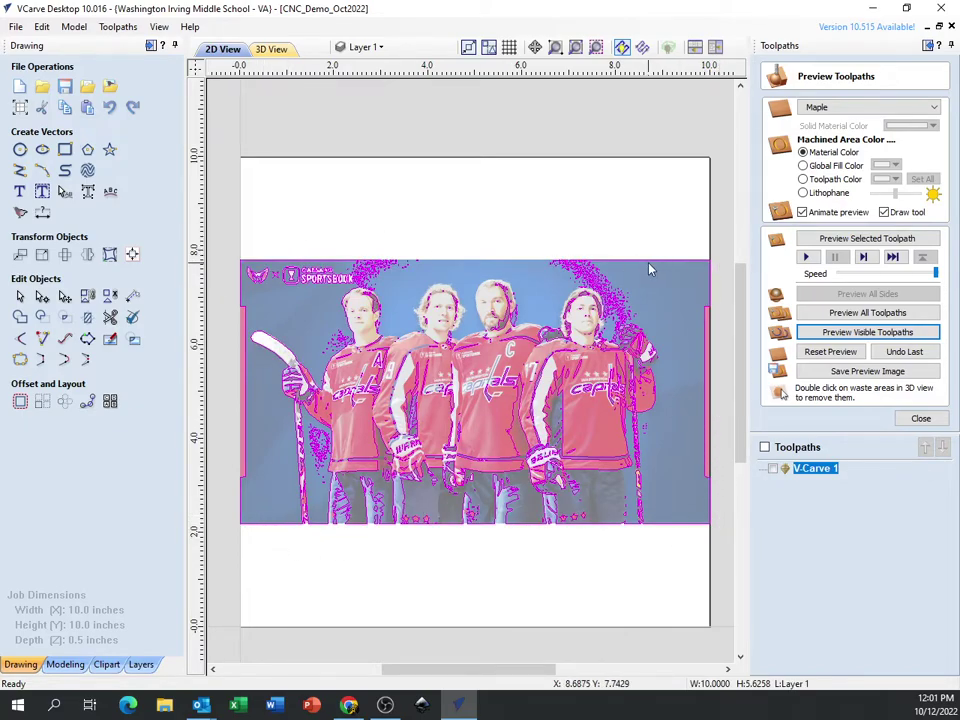
key("Escape")
key("Delete")
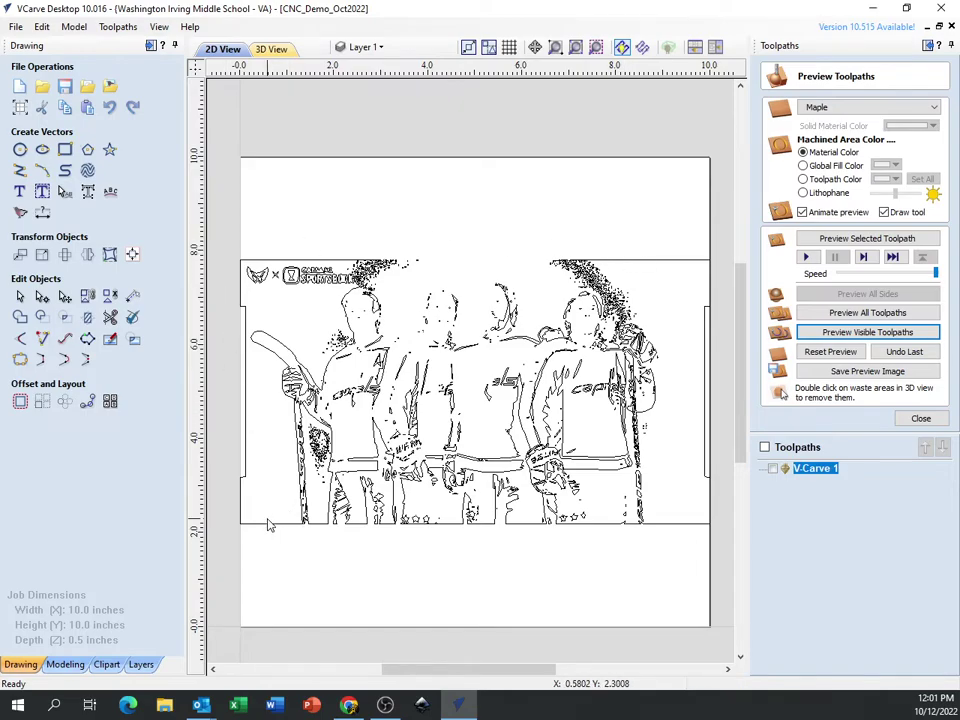
scroll(360, 530, "down", 3)
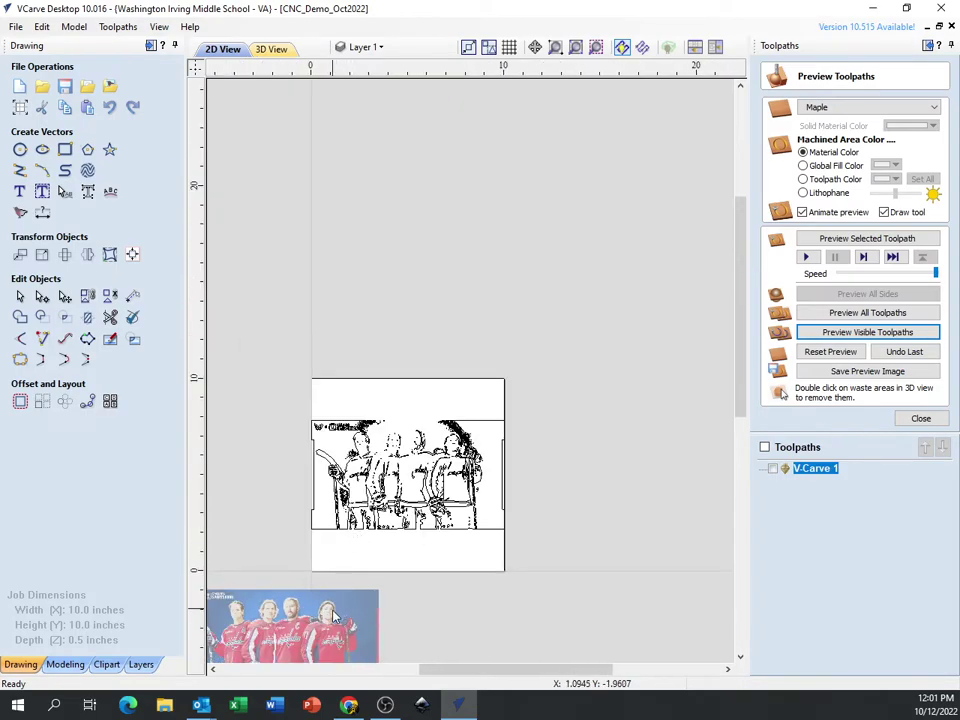
left_click(500, 458)
key("F9")
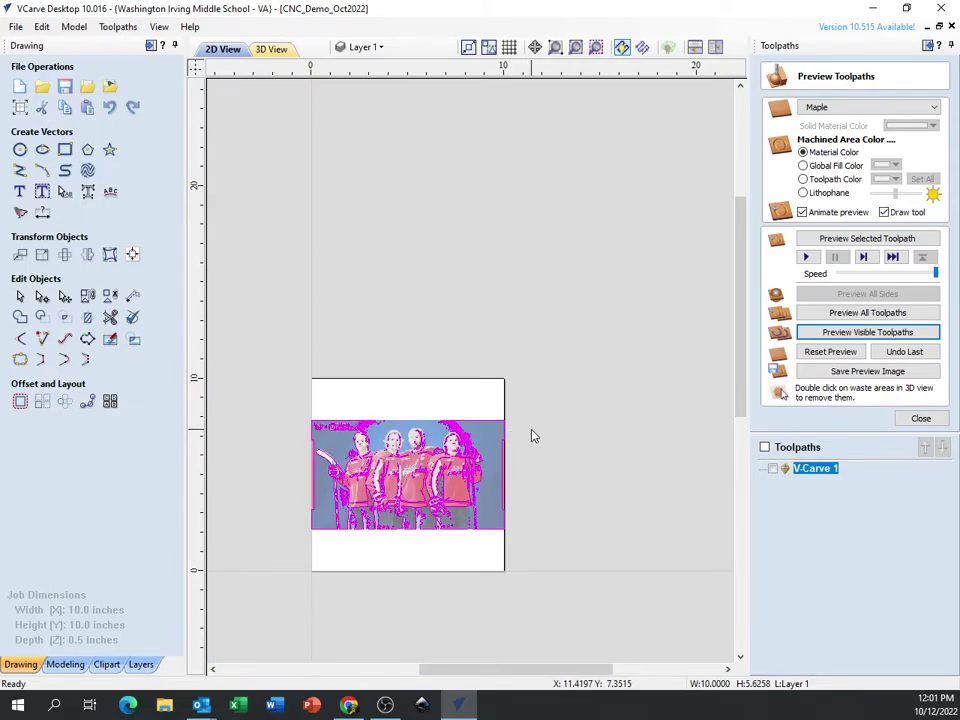
Examine the players' faces in the 3D carve preview and compare them with the traced photo in 2D
left_click(271, 49)
scroll(449, 335, "up", 5)
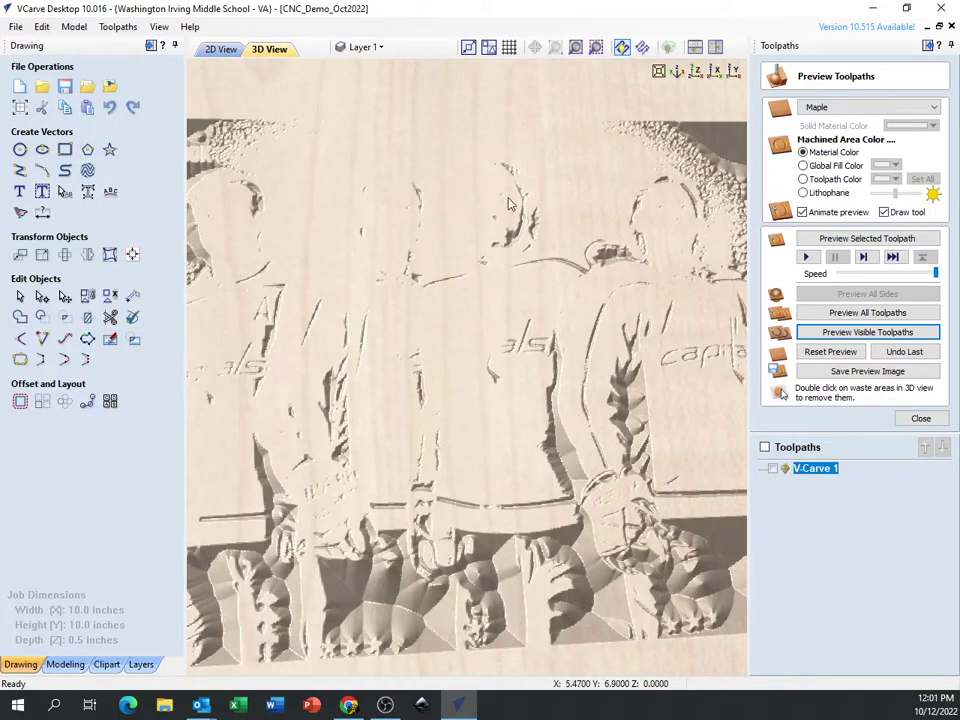
left_click(221, 49)
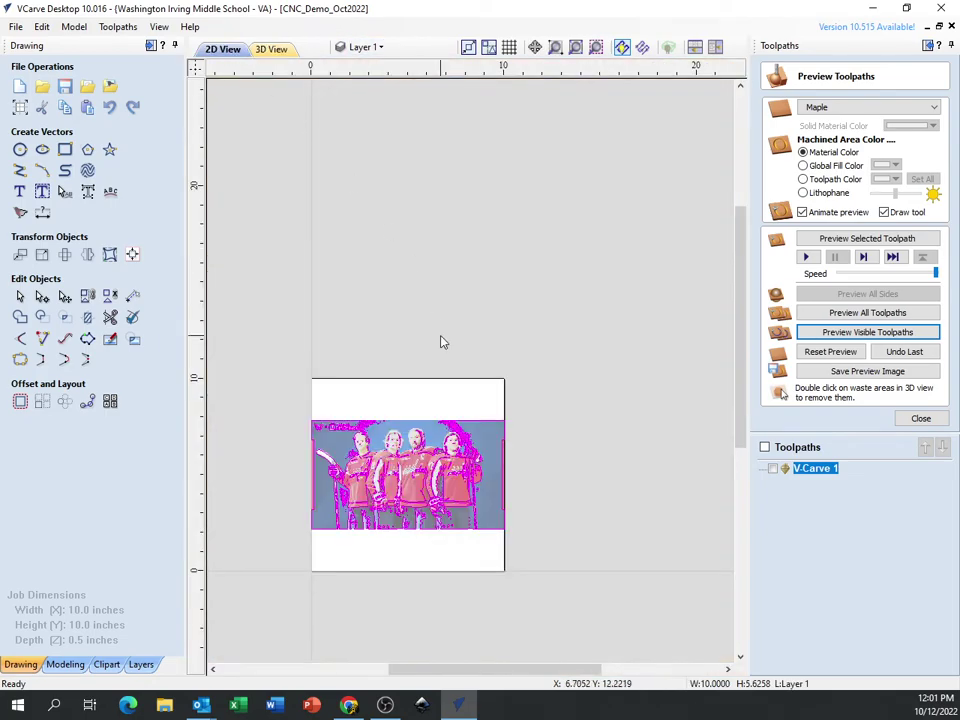
scroll(440, 470, "up", 3)
middle_click_drag(444, 381, 565, 278)
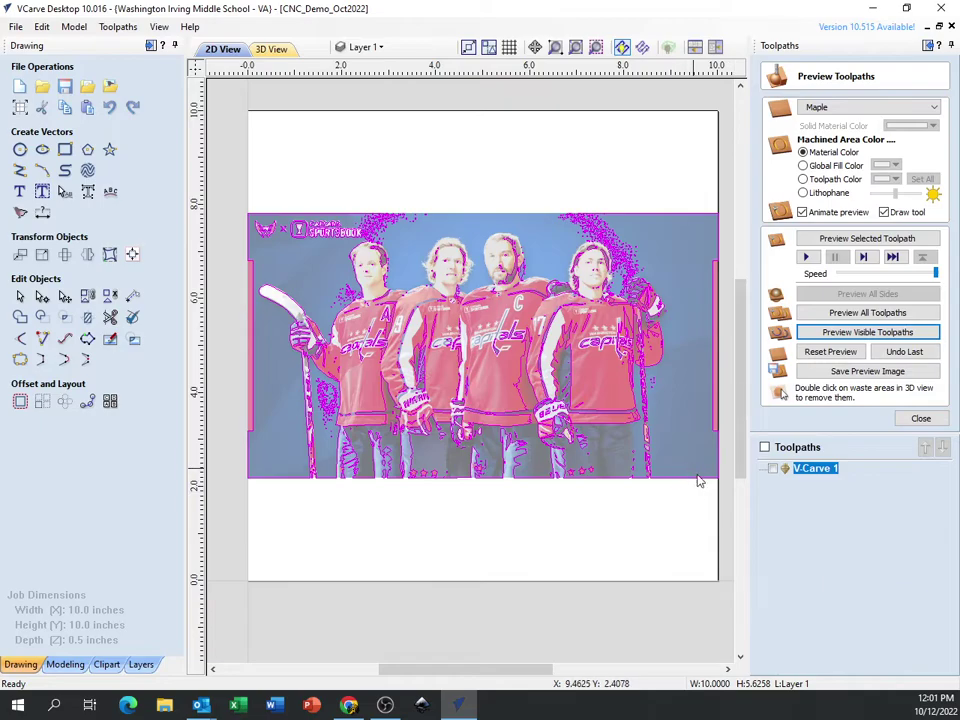
Delete the team photo's V-Carve 1 toolpath and its traced vectors, keeping the photo selected
right_click(807, 470)
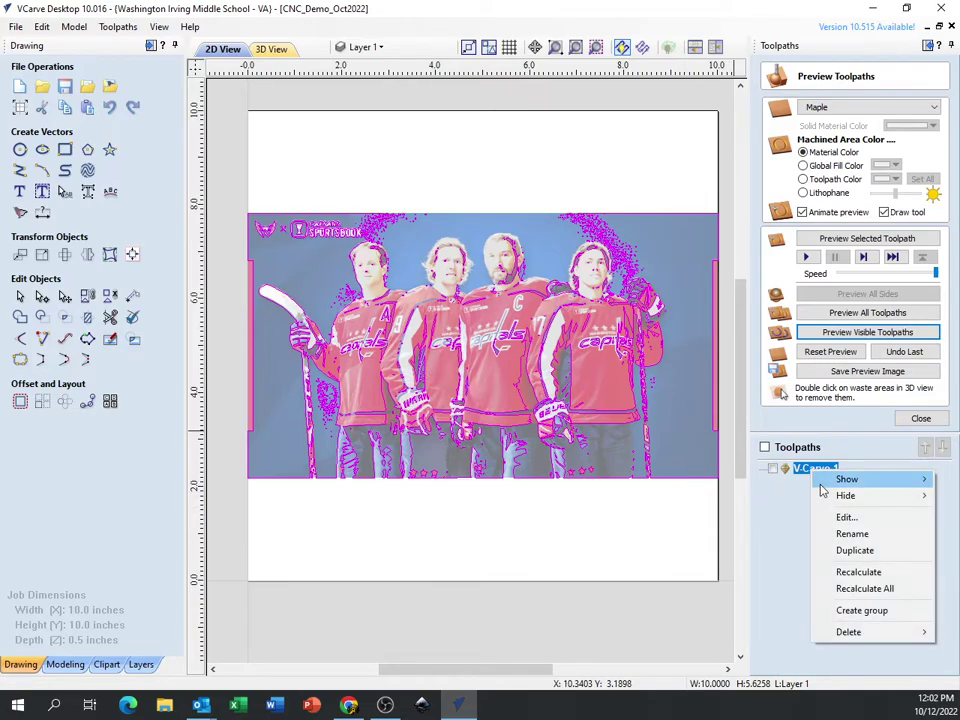
mouse_move(824, 630)
left_click(720, 632)
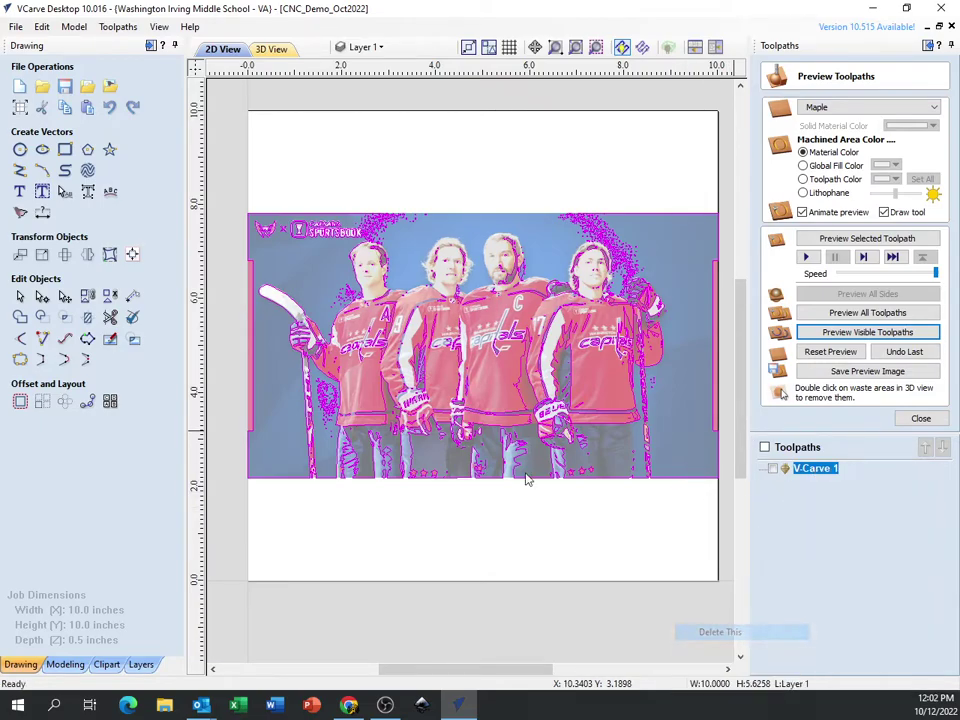
left_click(497, 467)
left_click(470, 520)
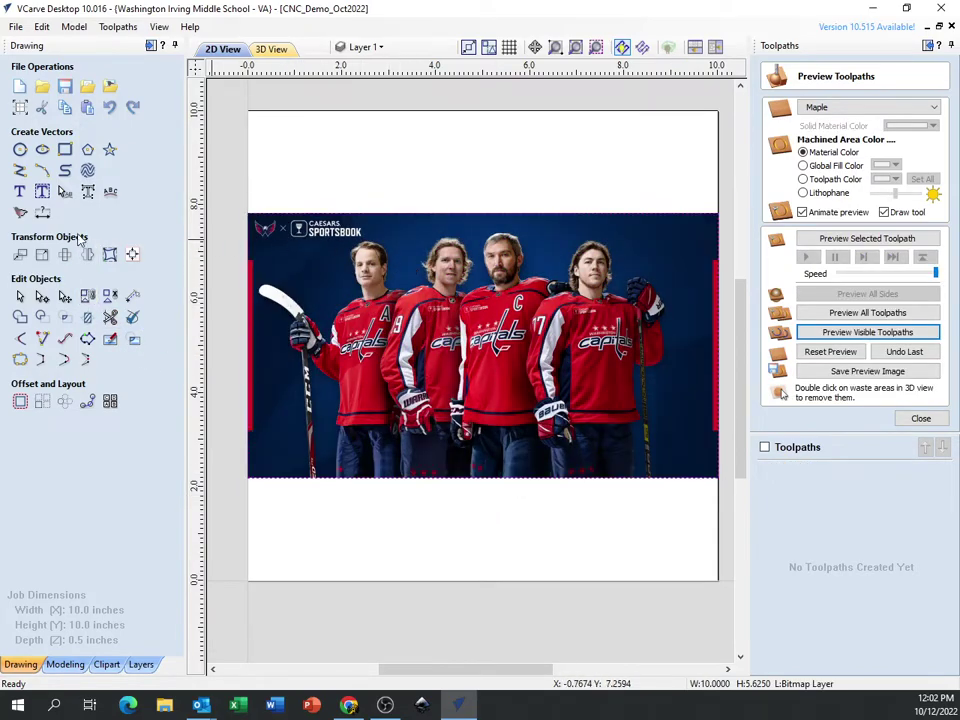
Start a Trace Bitmap of the team photo and preview the black/white trace at threshold 0.96
left_click(20, 212)
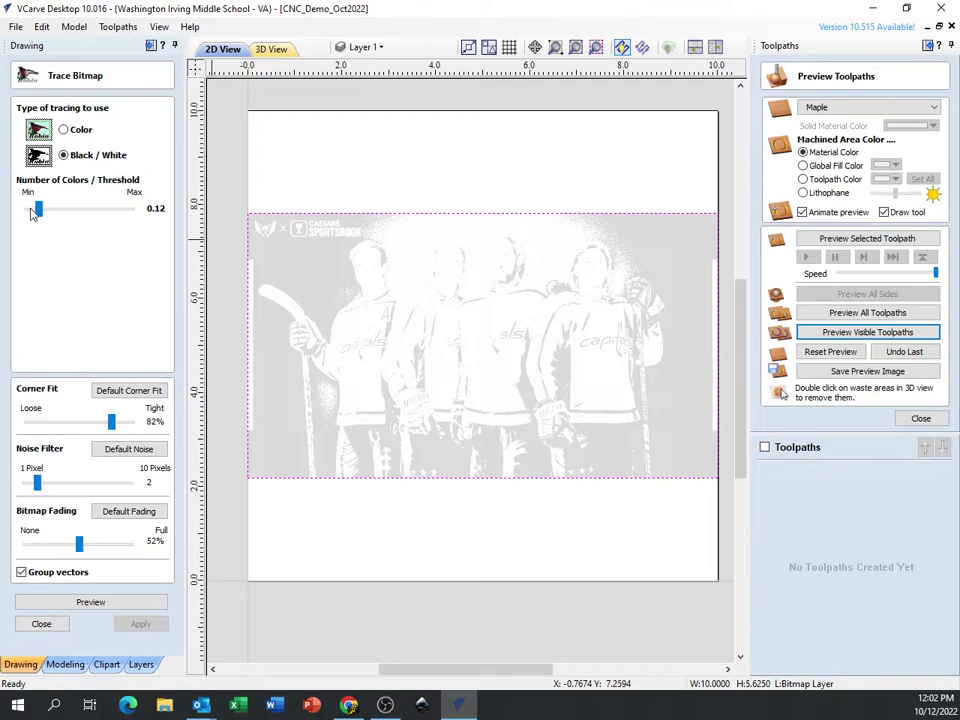
left_click_drag(39, 210, 128, 227)
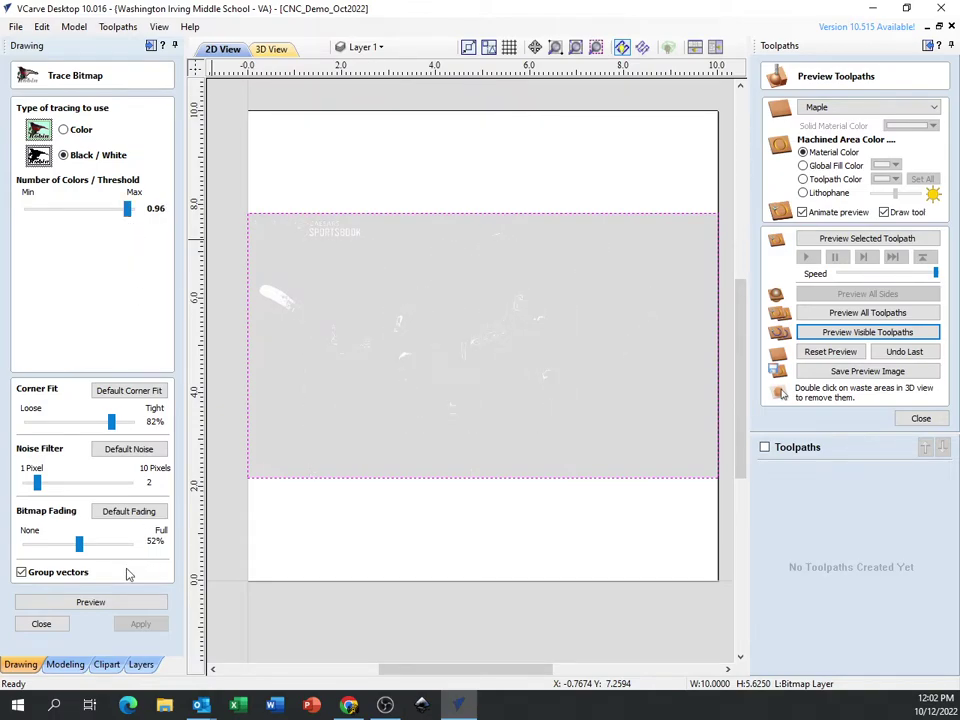
left_click(120, 604)
Preview the black/white trace at threshold 0.57 and inspect the players' outlines up close
left_click_drag(128, 217, 90, 213)
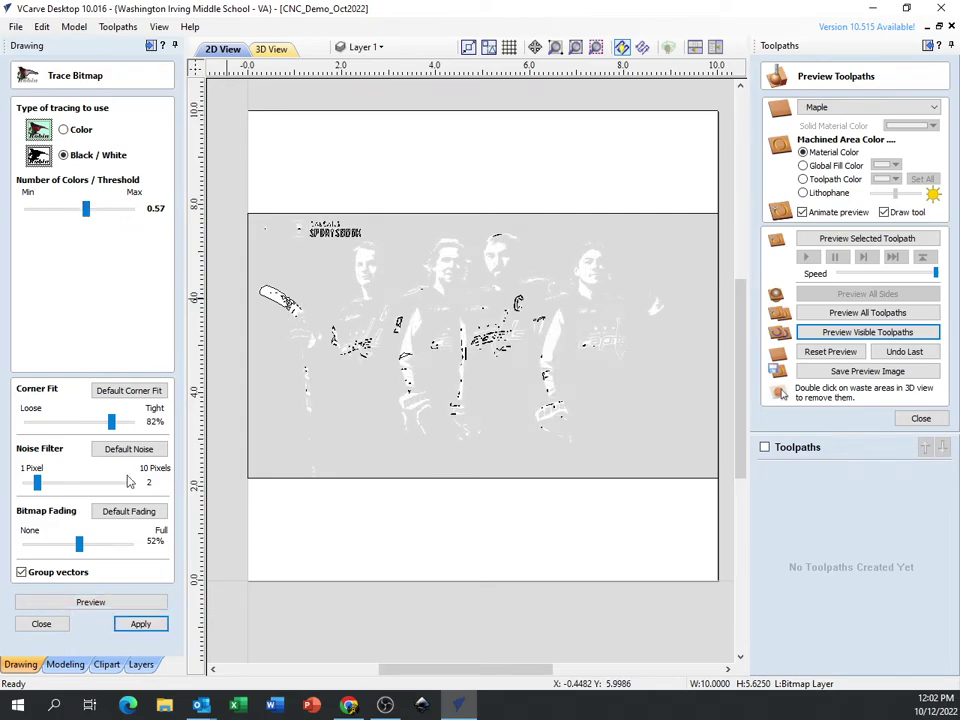
left_click(133, 602)
scroll(516, 300, "up", 3)
scroll(516, 299, "up", 2)
scroll(362, 335, "down", 3)
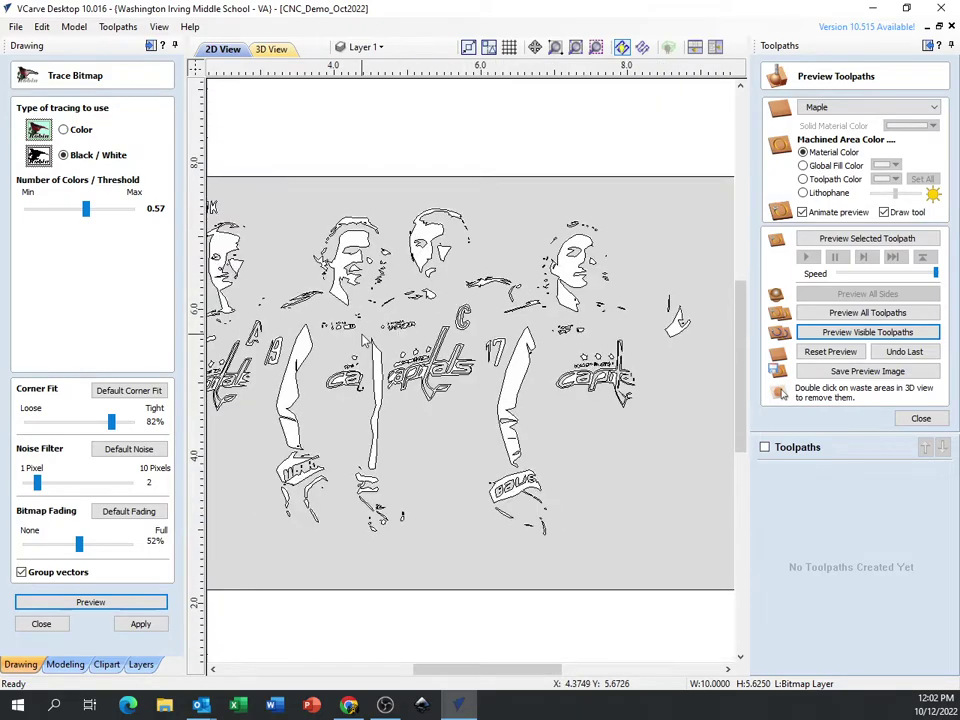
scroll(364, 338, "down", 2)
Set the black/white trace threshold to 0.32, preview the players' outlines, and apply the trace to the photo
left_click_drag(90, 210, 64, 215)
left_click(104, 598)
scroll(477, 292, "up", 3)
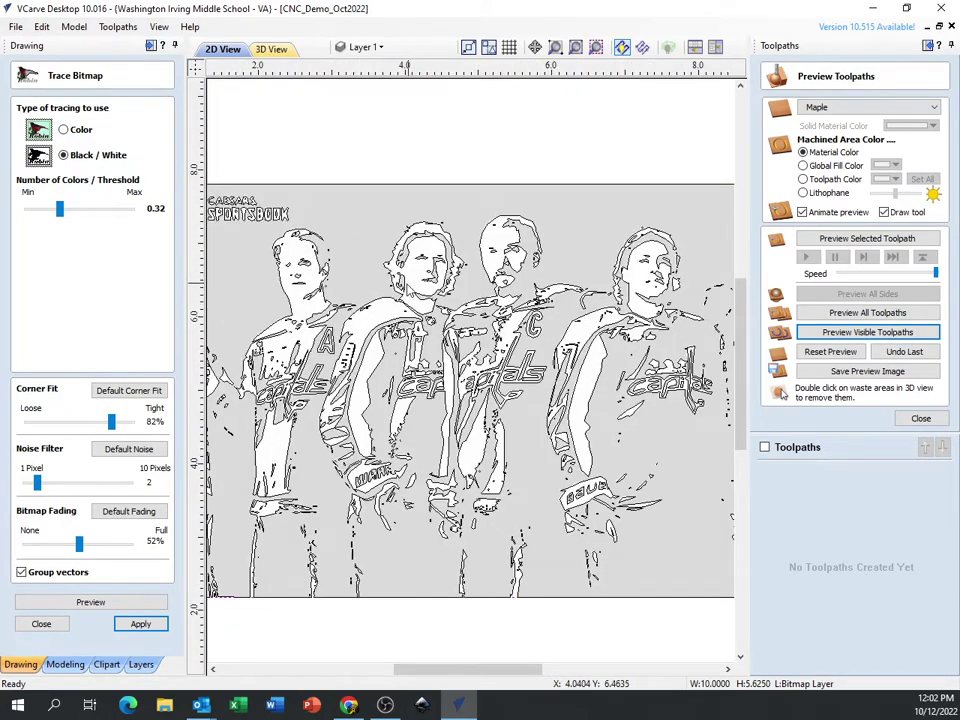
scroll(372, 318, "down", 2)
left_click(152, 628)
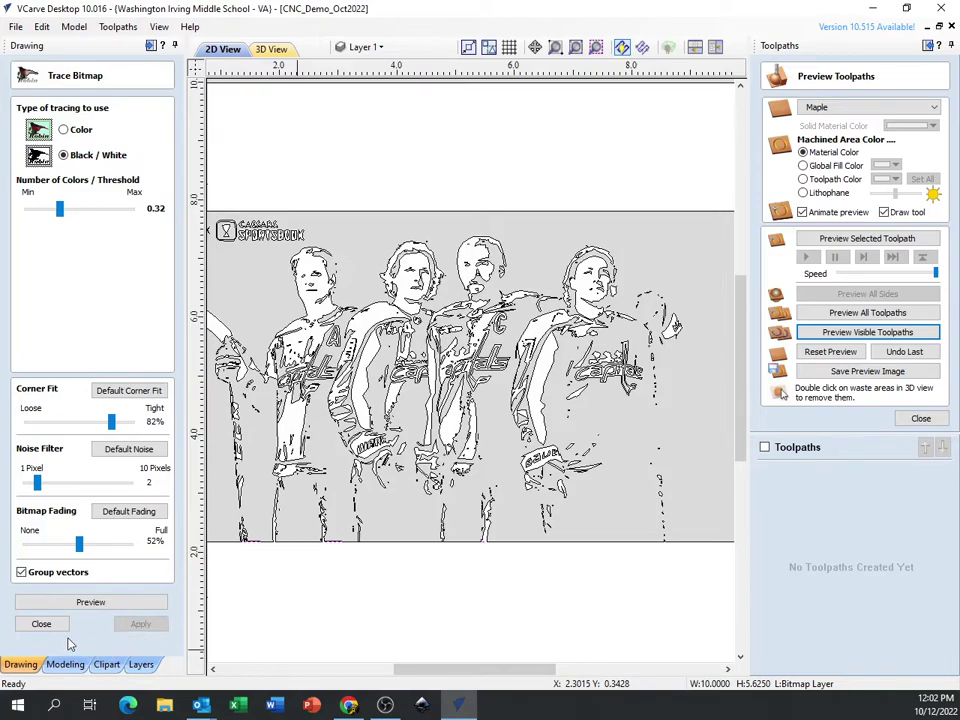
left_click(41, 623)
Move the team photo off the board and look over the traced vectors on their own
scroll(430, 497, "down", 1)
scroll(428, 497, "down", 2)
left_click(604, 432)
mouse_move(600, 423)
left_mouse_down()
mouse_move(290, 600)
mouse_move(260, 547)
mouse_move(220, 575)
mouse_move(186, 565)
left_mouse_up()
scroll(526, 374, "up", 2)
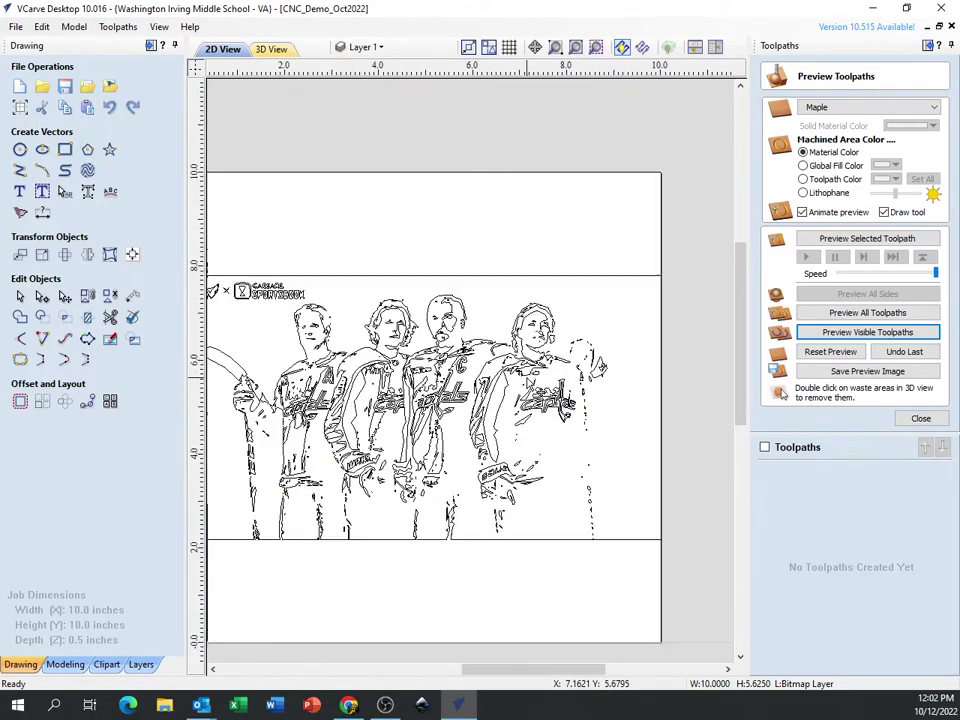
scroll(530, 383, "down", 2)
scroll(430, 272, "up", 1)
scroll(515, 290, "up", 1)
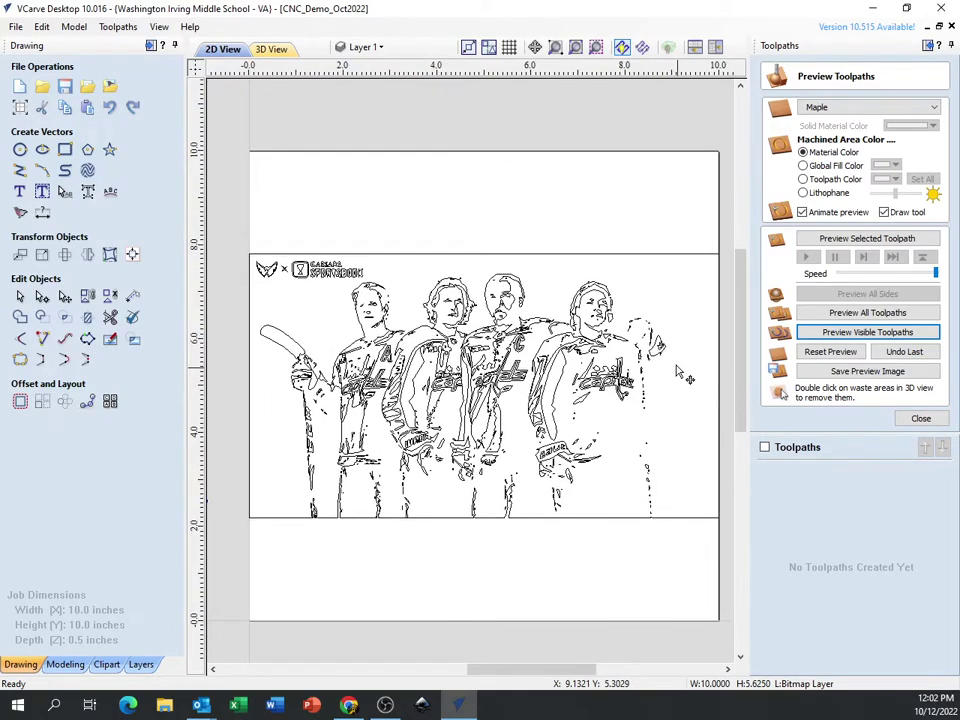
middle_click_drag(680, 376, 668, 359)
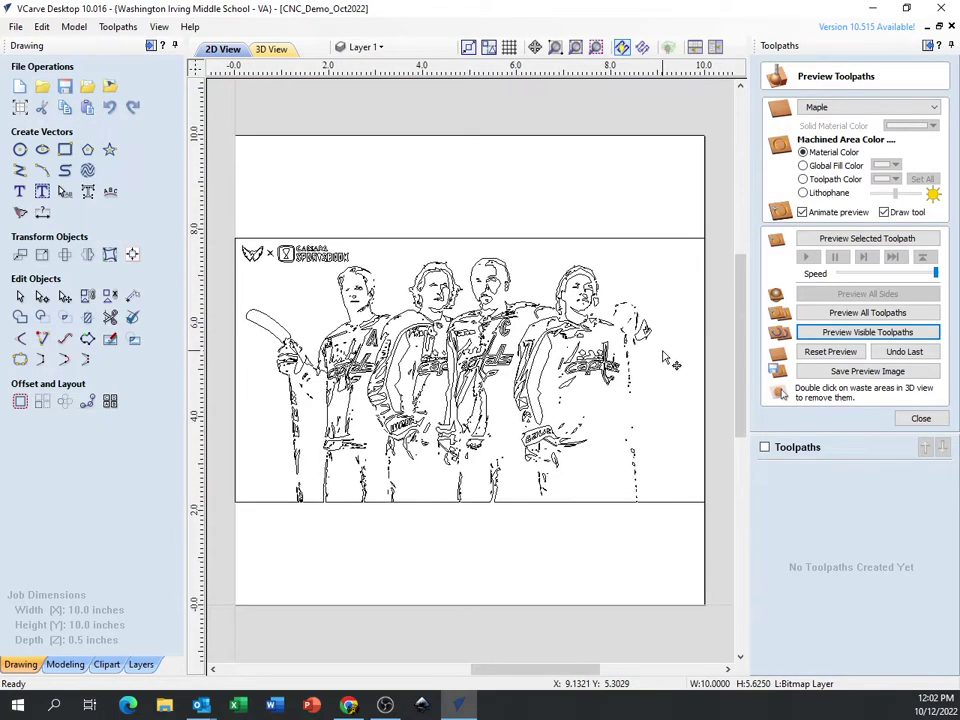
Calculate a V-carve toolpath for the traced vectors with the 90° 1/2" V-bit, continuing despite possible overlaps and cutting through the material
left_click(920, 418)
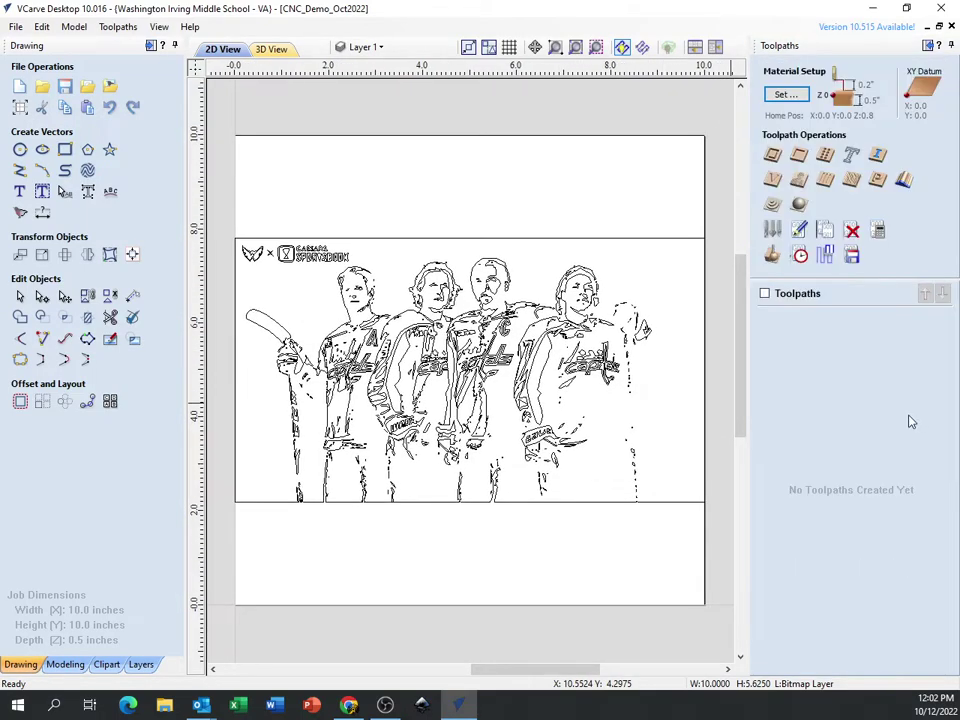
left_click(773, 180)
left_click(598, 318)
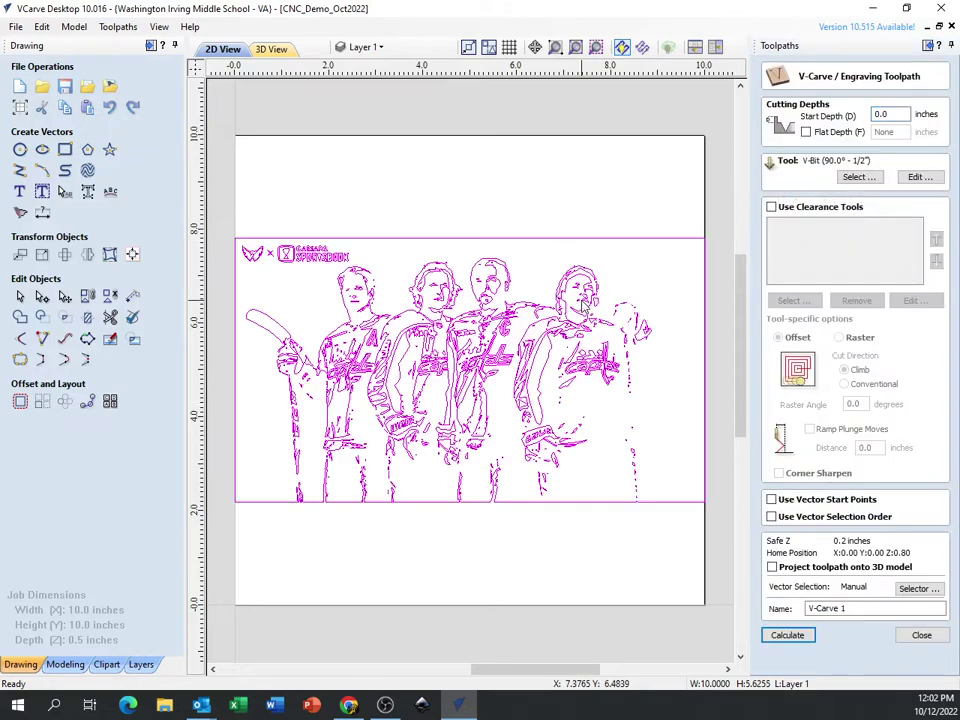
left_click(790, 634)
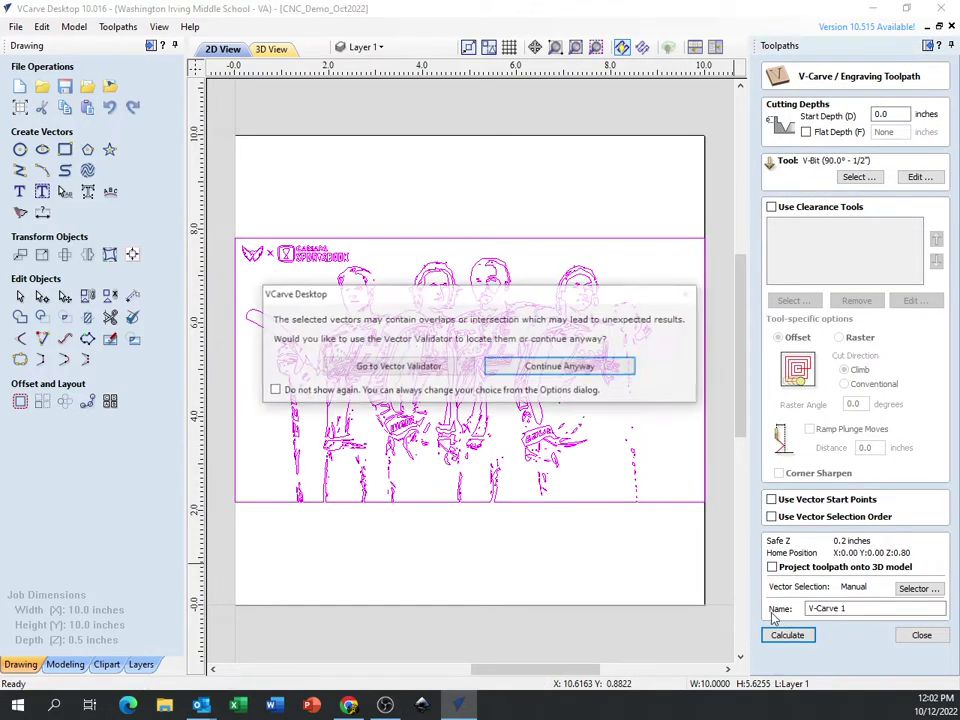
left_click(570, 367)
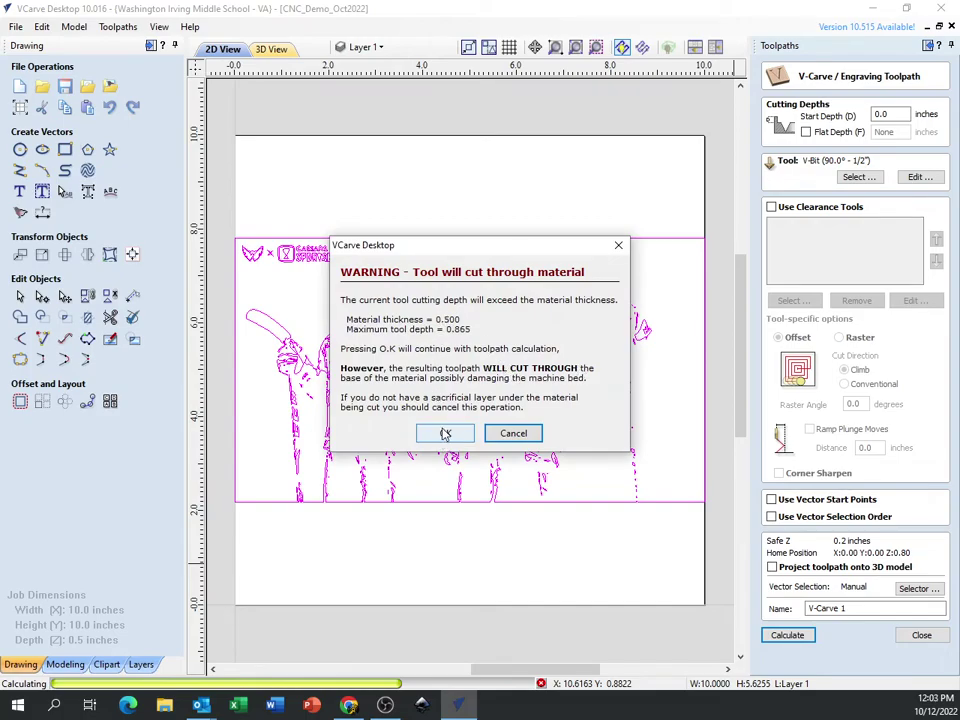
left_click(445, 433)
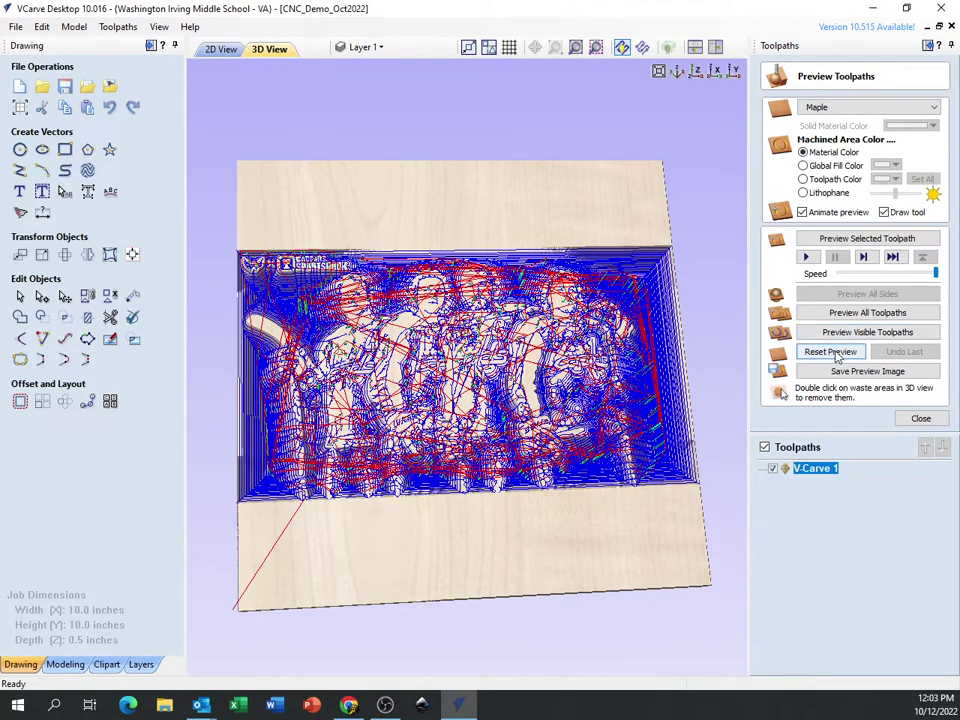
Simulate the visible V-carve toolpath in maple and inspect the carved players up close and as a whole
left_click(861, 332)
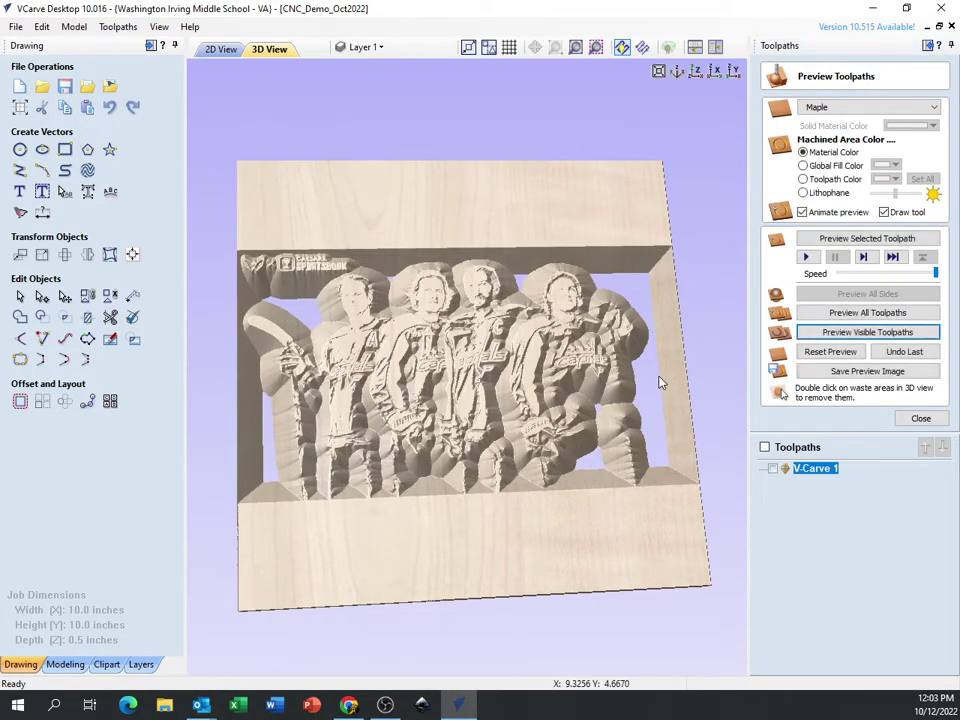
scroll(492, 337, "up", 5)
left_click_drag(535, 280, 470, 370)
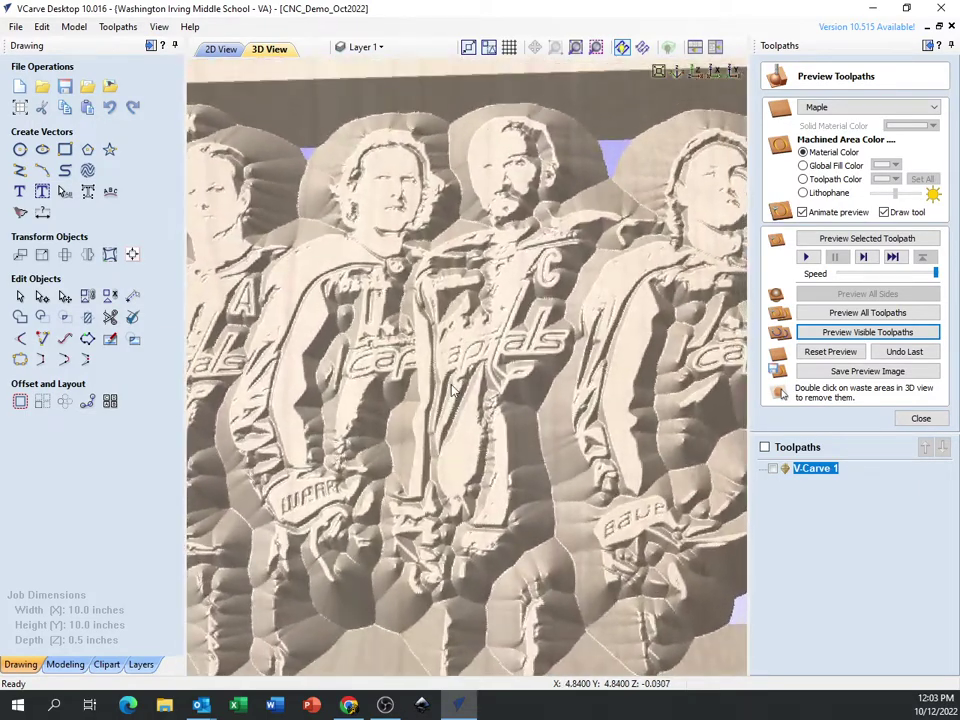
scroll(452, 390, "down", 4)
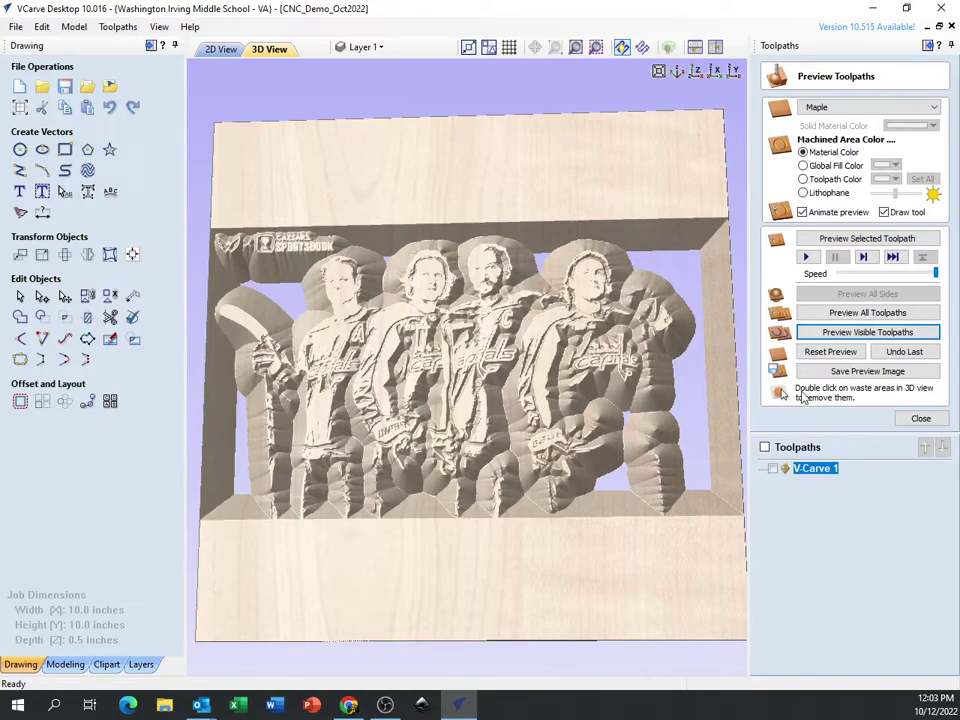
In the 2D view, scale the traced vector group down to about 8.8 by 4.95 inches and reposition it inside the board
left_click(223, 52)
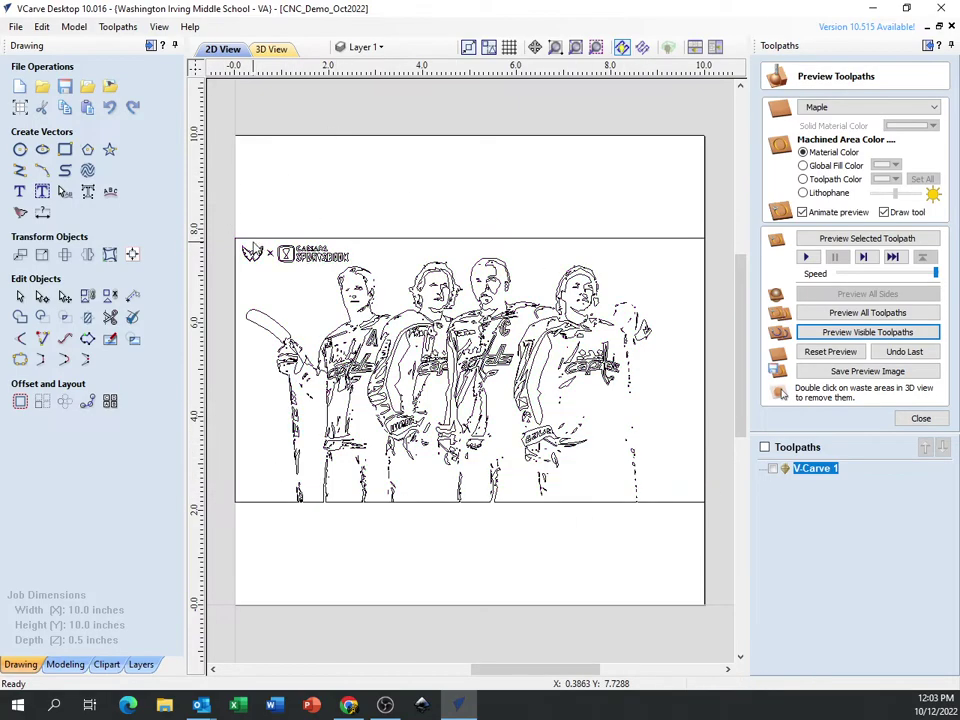
left_click(253, 254)
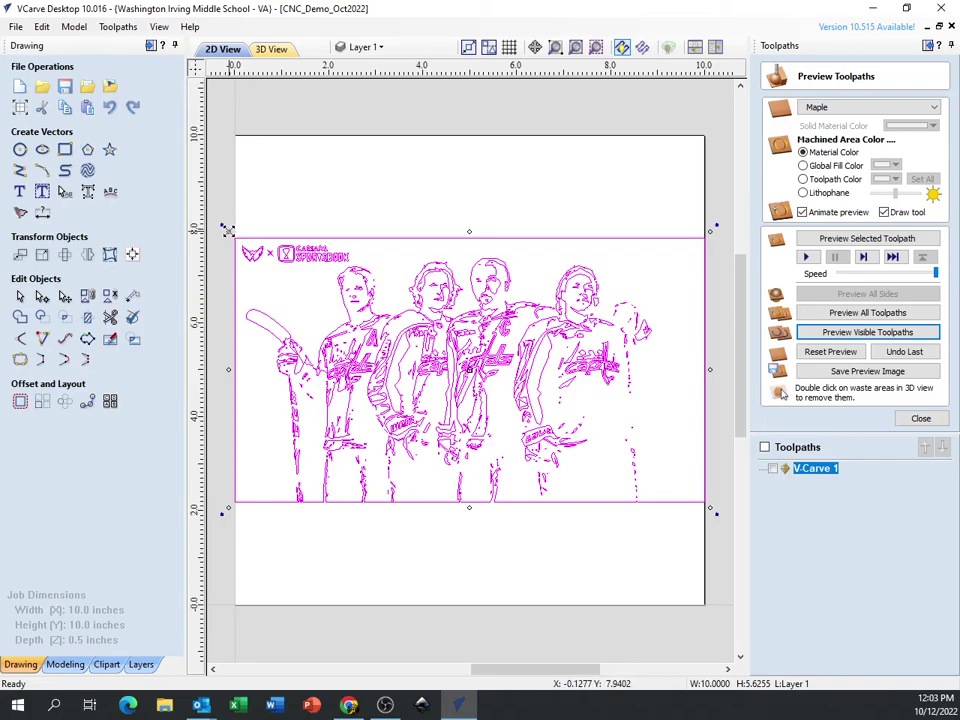
left_click_drag(228, 230, 275, 271)
left_click_drag(422, 344, 405, 339)
left_click(437, 540)
Examine the traced group's lower border around the players' legs and the logos near its upper-left corner
scroll(497, 495, "up", 6)
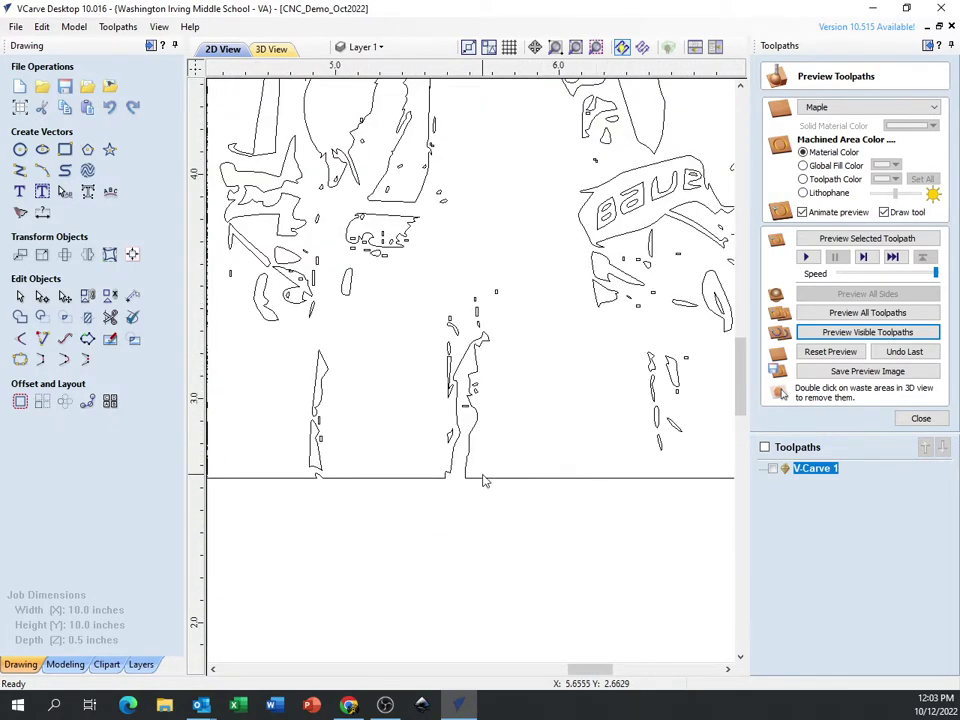
scroll(425, 453, "down", 4)
scroll(340, 446, "up", 5)
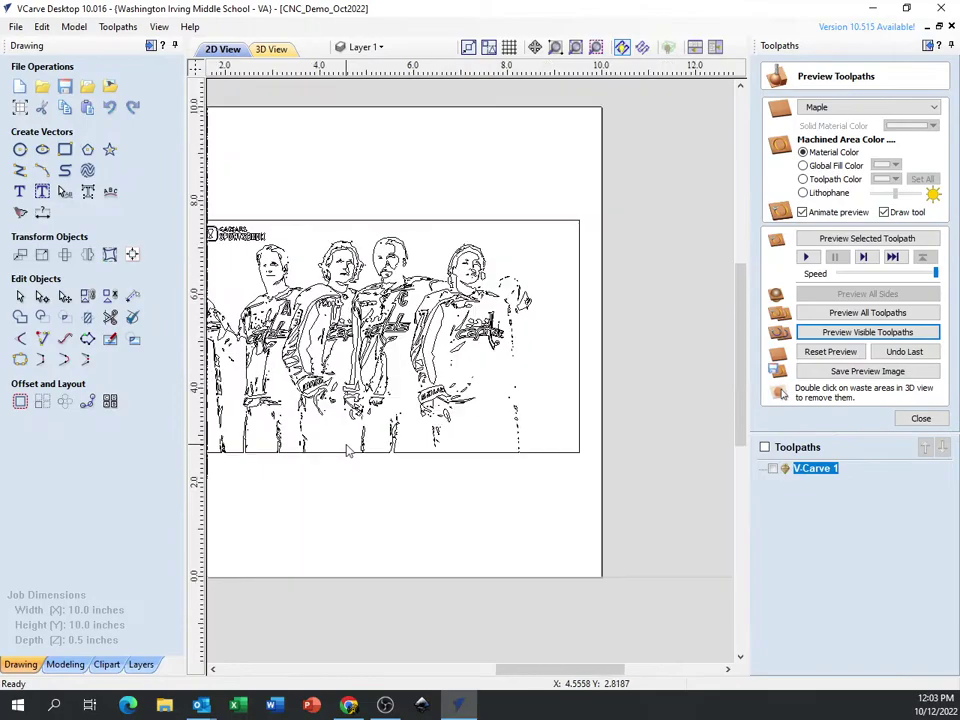
scroll(336, 441, "up", 3)
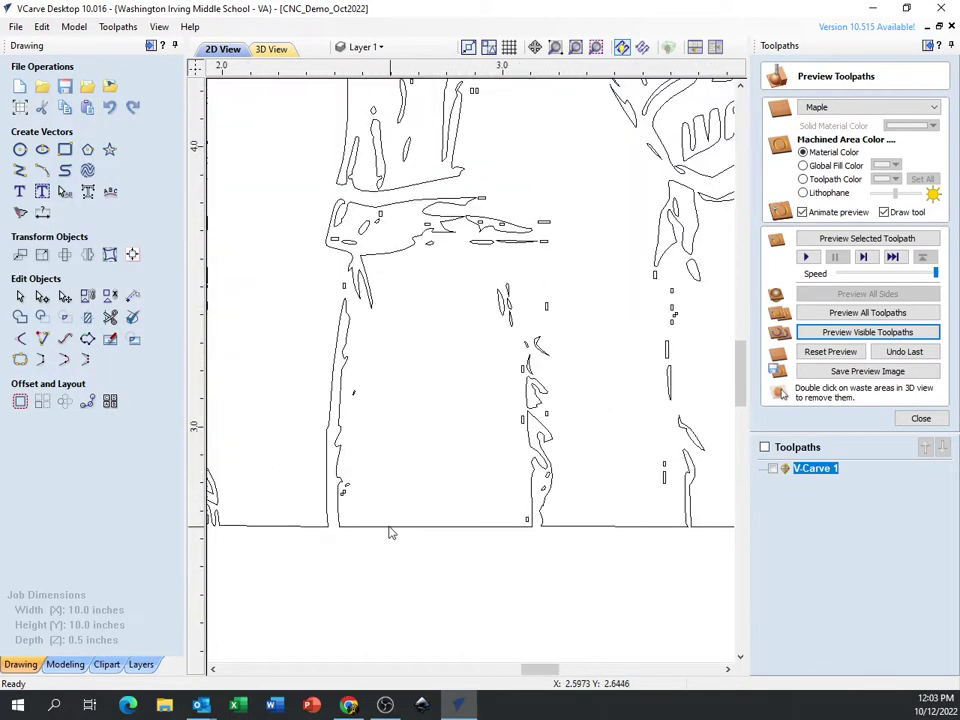
scroll(316, 528, "down", 8)
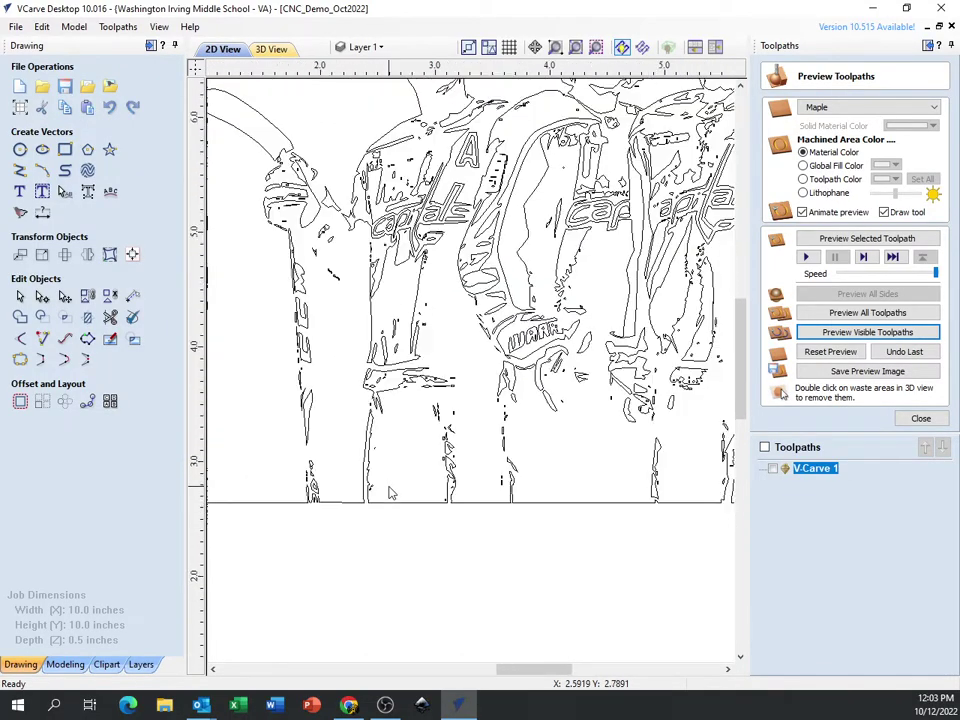
scroll(537, 408, "up", 2)
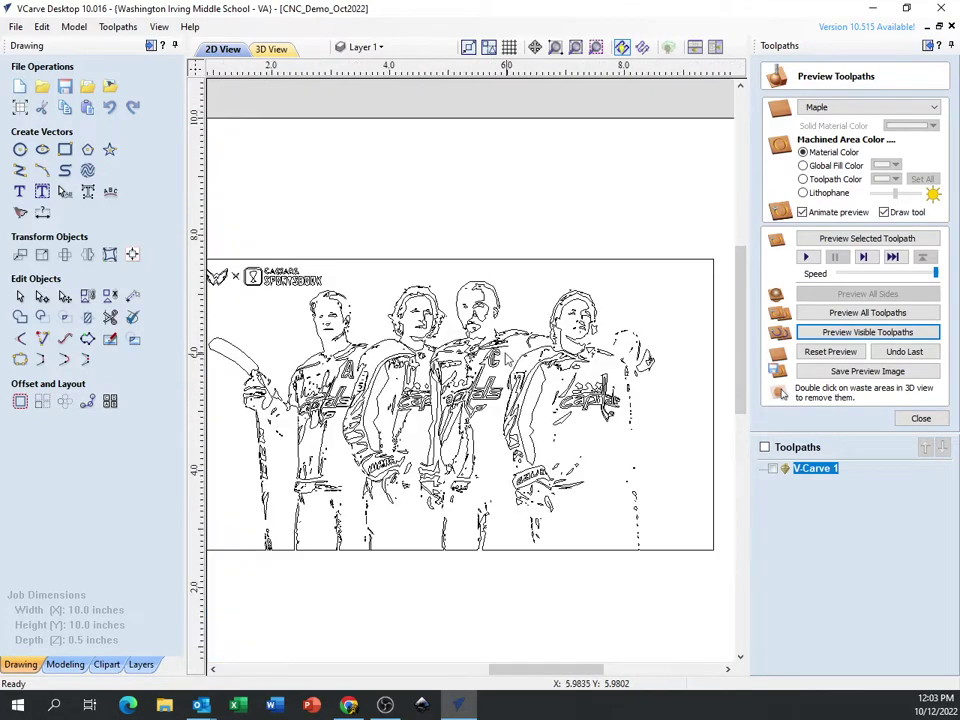
scroll(400, 300, "down", 2)
left_click(390, 274)
scroll(322, 255, "up", 1)
scroll(322, 255, "up", 2)
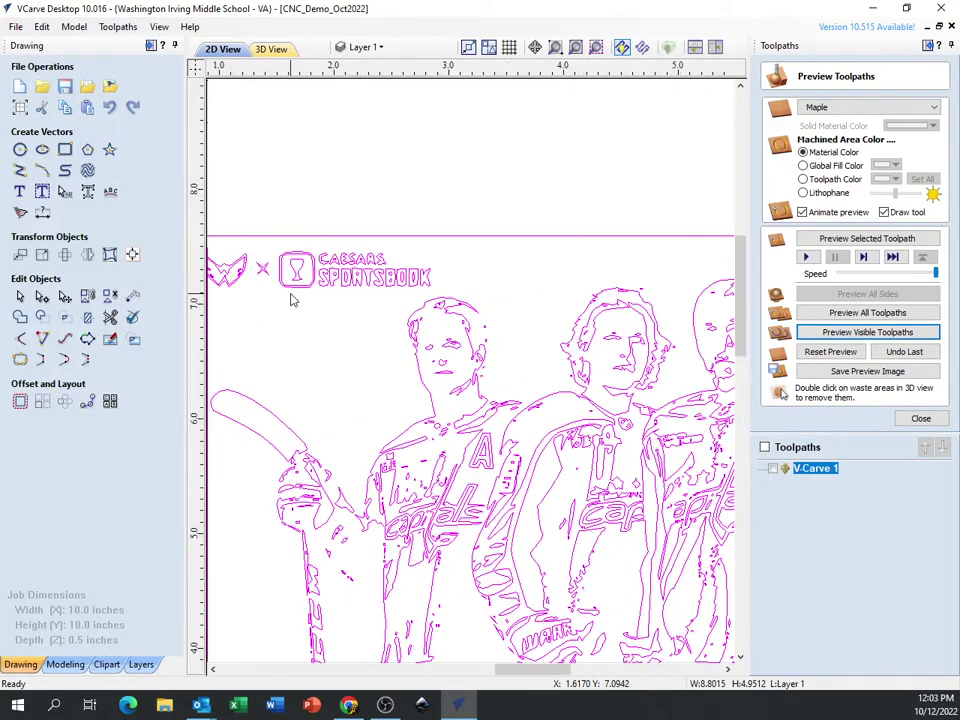
scroll(371, 328, "up", 2)
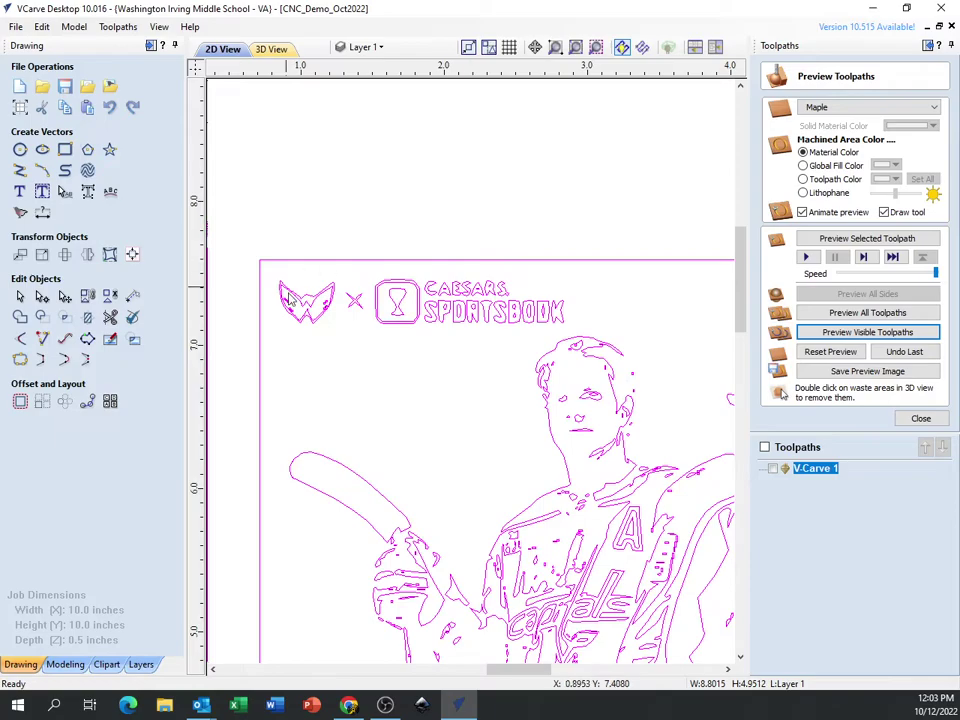
scroll(350, 312, "down", 4)
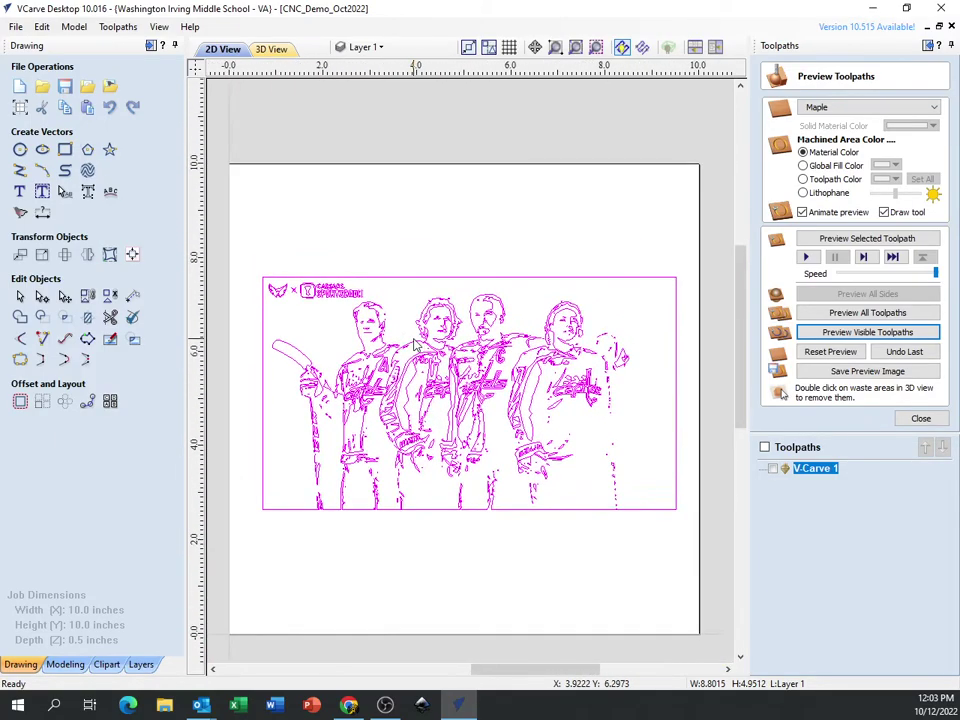
Delete the whole traced vector group from the board, and undo the deletion
left_click(320, 218)
left_click(328, 297)
key("Delete")
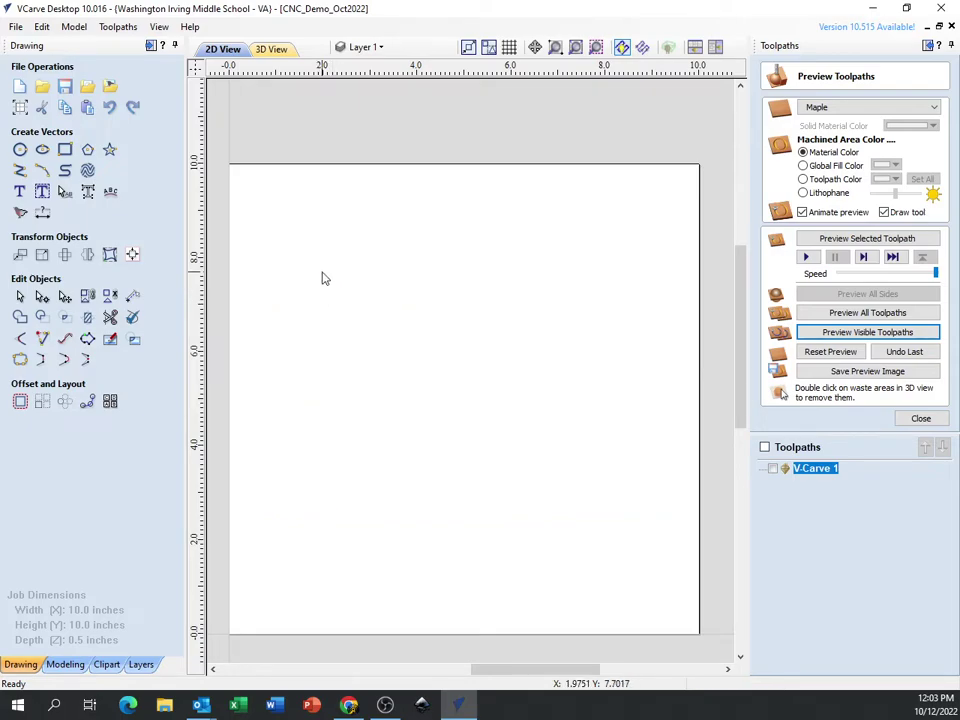
key("ctrl+z")
Ungroup the traced vectors back onto their original object layers
left_click(338, 293)
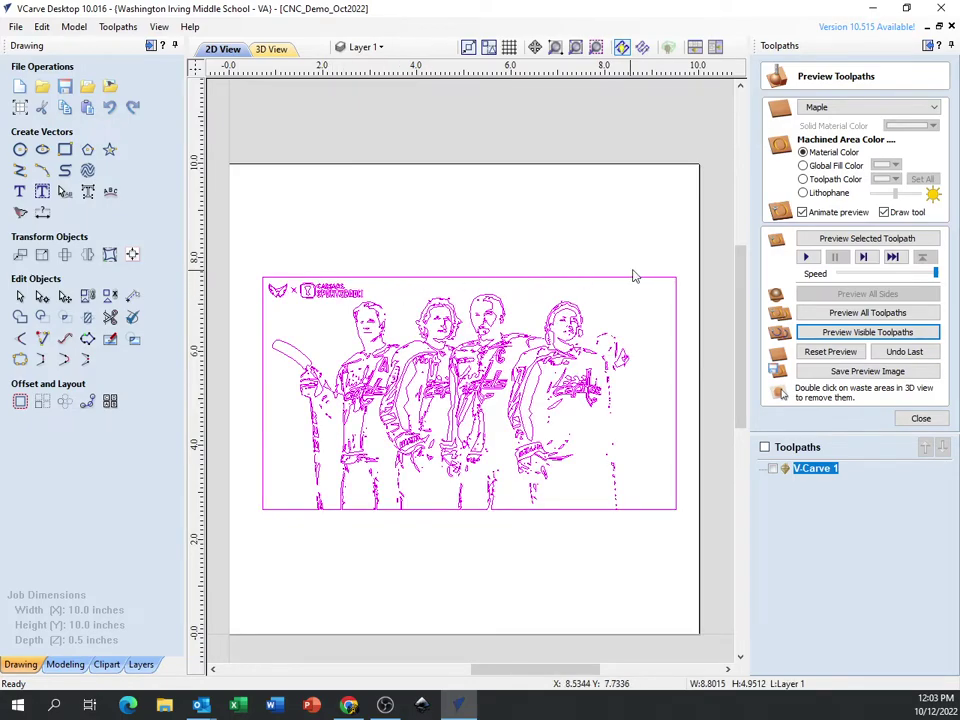
right_click(400, 391)
mouse_move(472, 186)
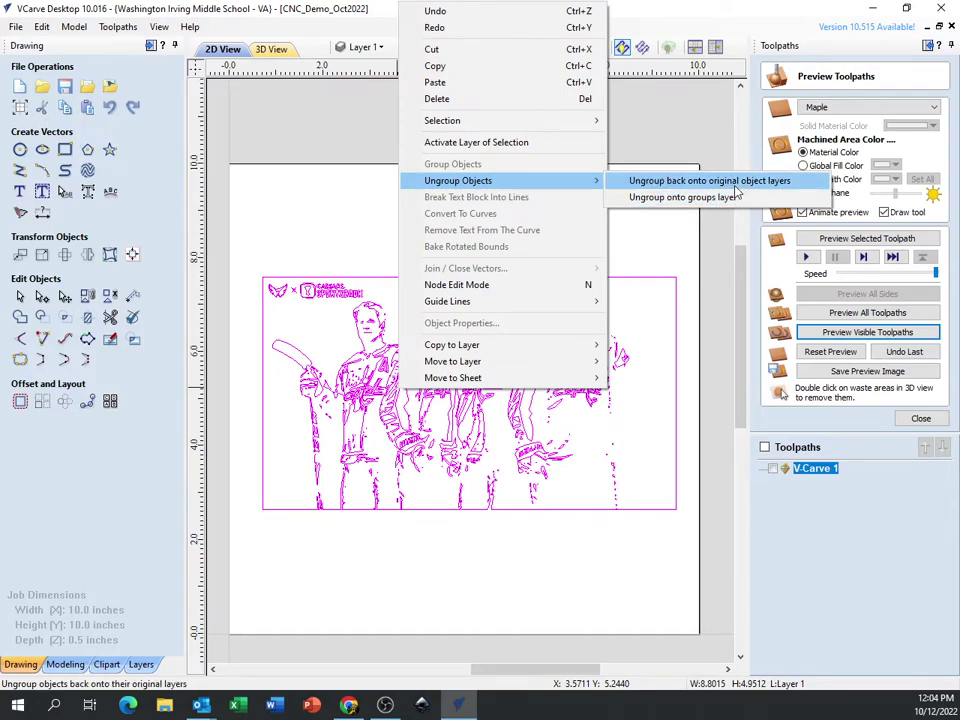
left_click(690, 181)
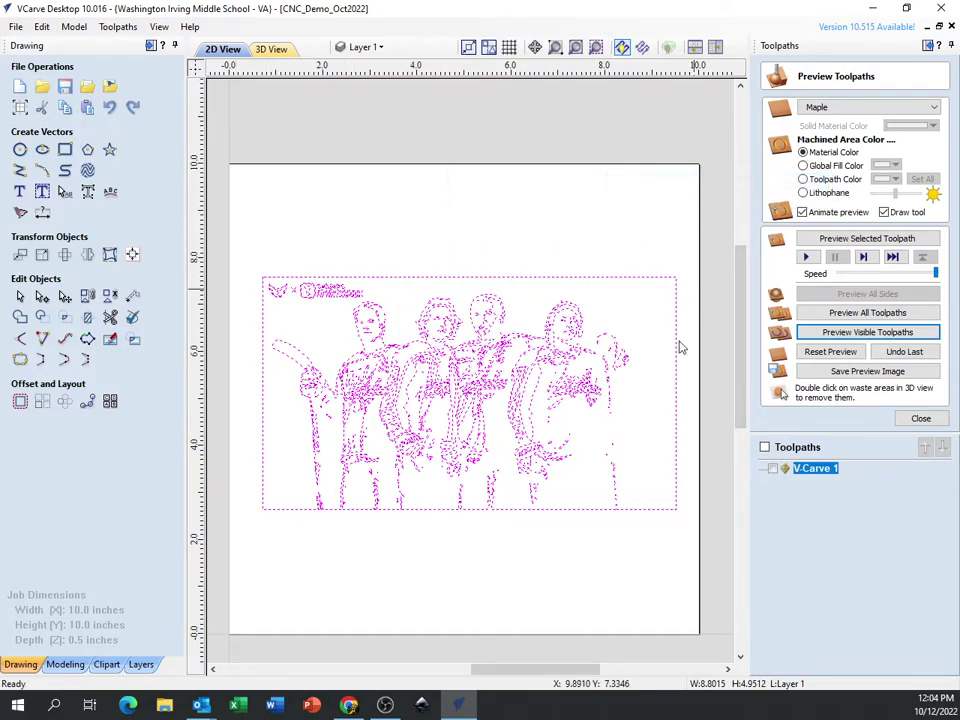
Select single vectors around the first player's face: the nose, the head-and-shoulder outline and a tiny rectangle beside the head
scroll(475, 375, "up", 2)
scroll(450, 375, "down", 2)
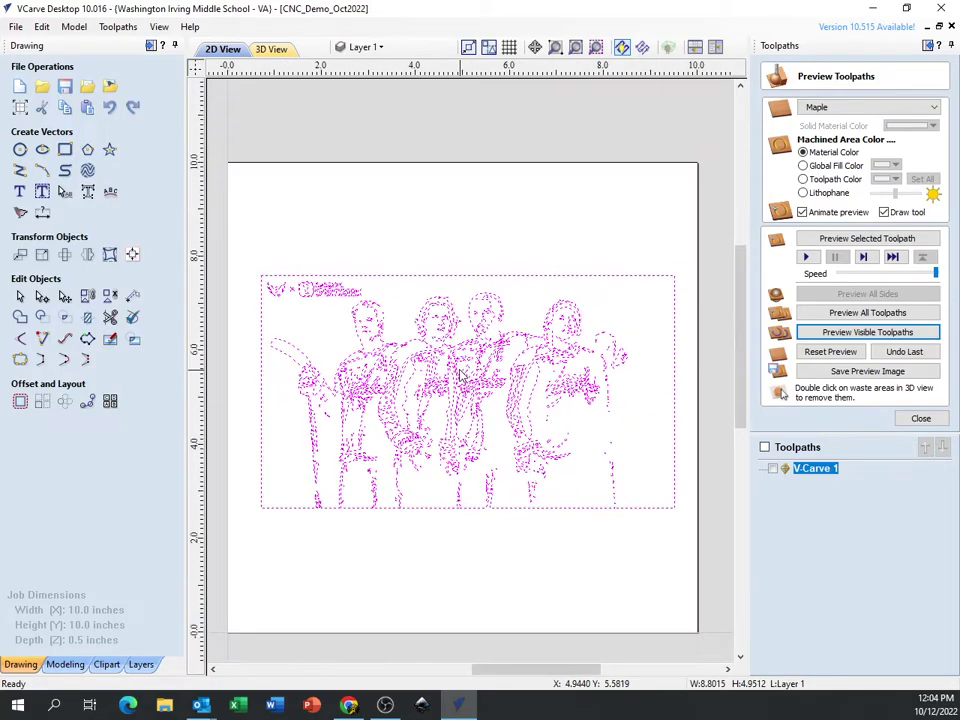
left_click(418, 329)
scroll(360, 325, "up", 5)
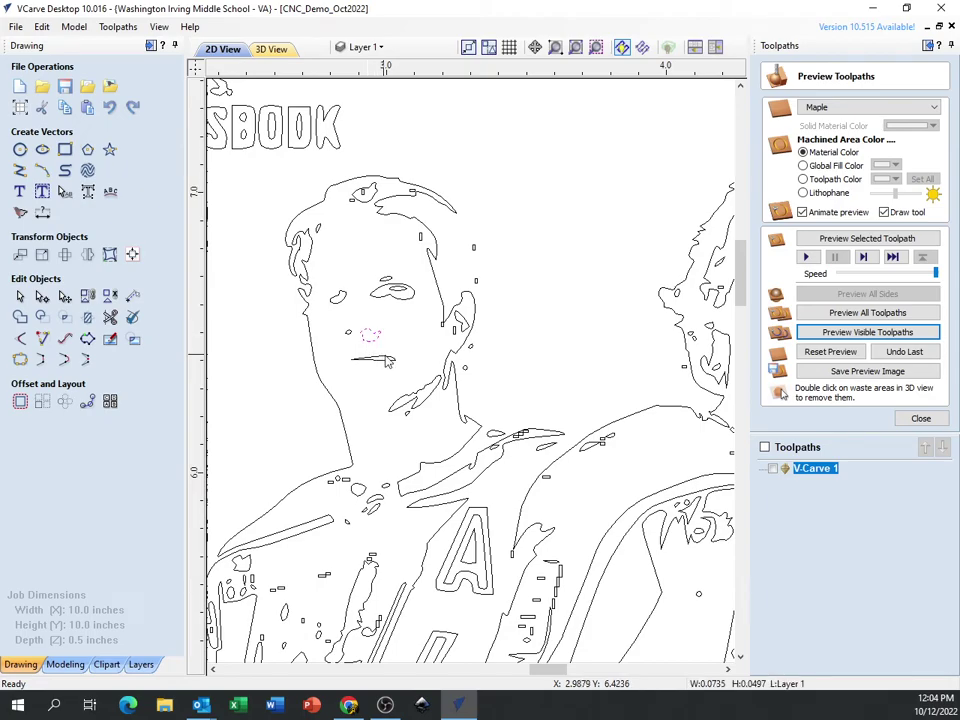
left_click(464, 349)
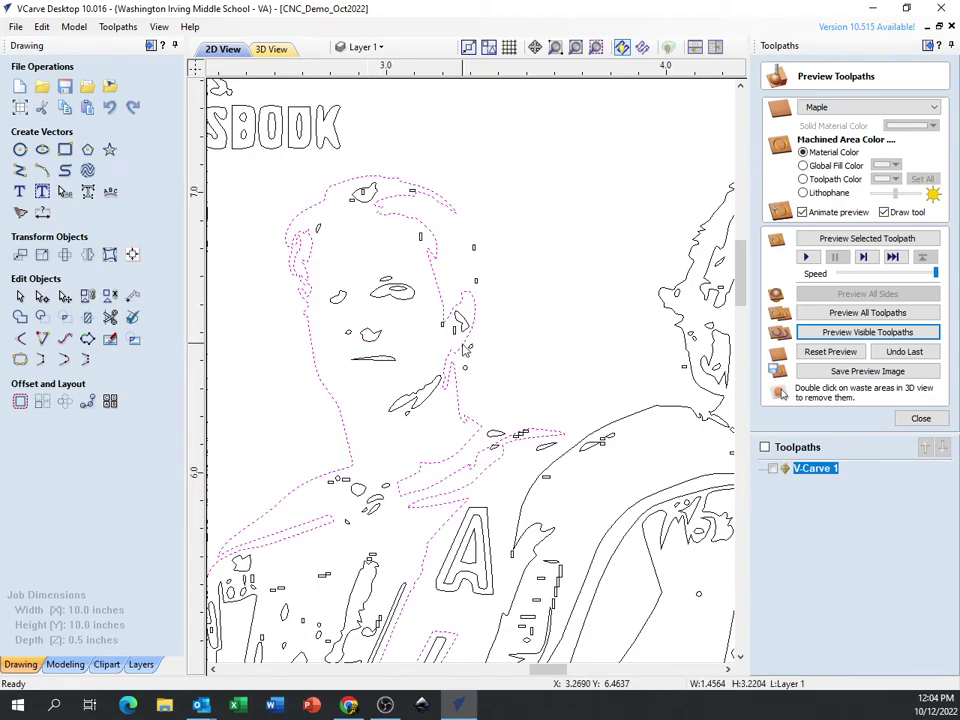
left_click(475, 251)
scroll(476, 255, "down", 3)
scroll(490, 325, "up", 6)
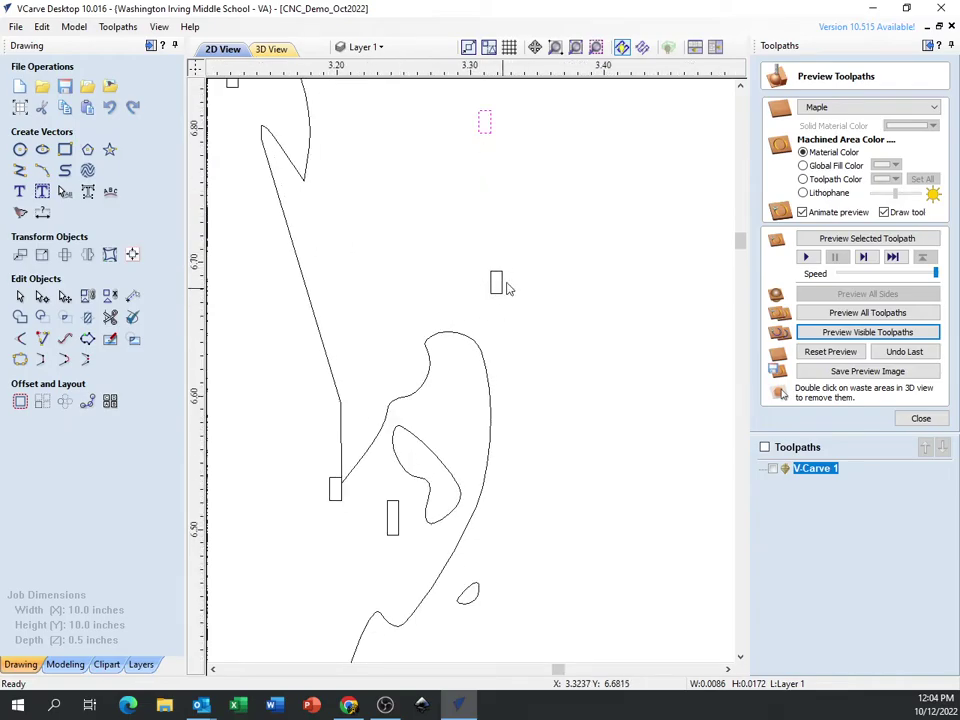
Delete the rectangular border vector around the players and the logo vectors near its upper-left corner
scroll(551, 332, "down", 7)
scroll(575, 358, "down", 4)
scroll(420, 297, "down", 2)
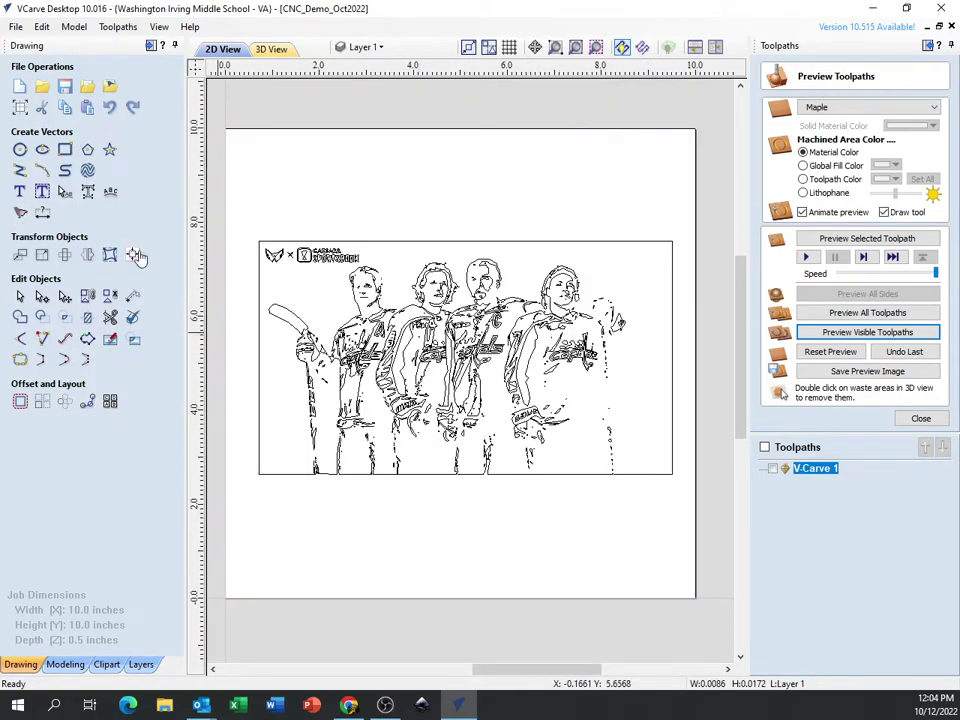
left_click(389, 243)
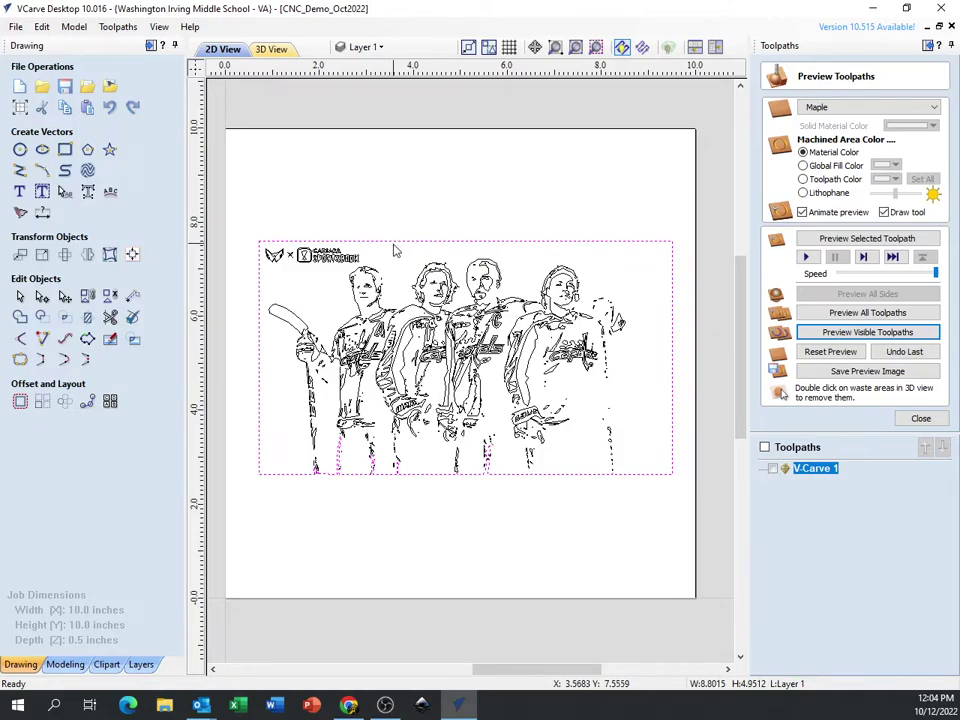
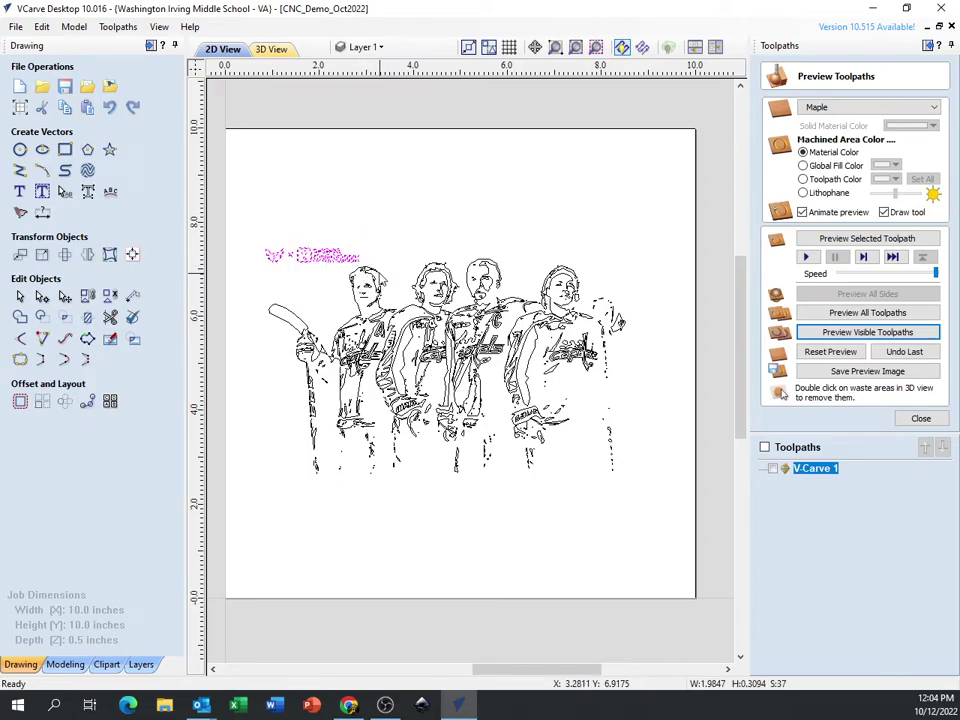
key("Delete")
scroll(447, 379, "up", 4)
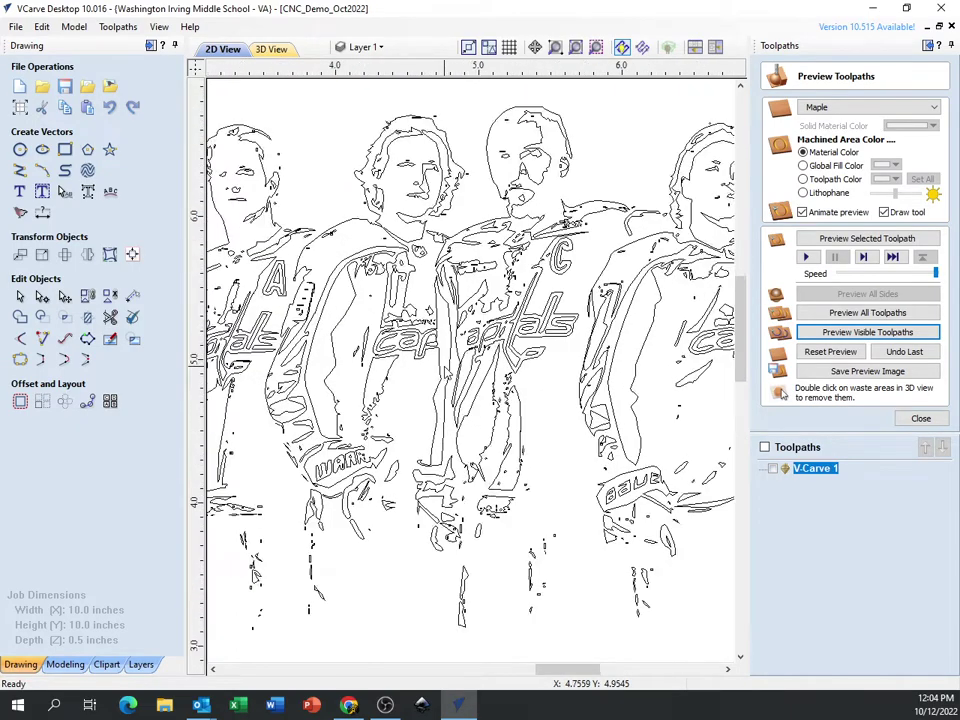
scroll(447, 379, "down", 4)
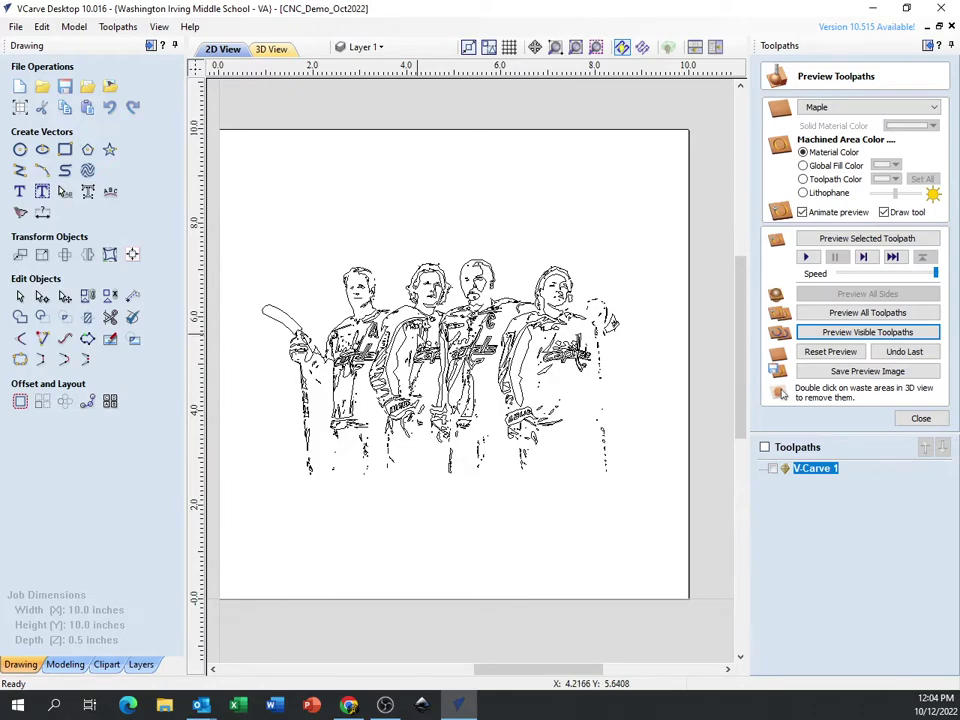
Calculate a V-carve toolpath for all the remaining player vectors, continuing without validating overlaps
left_click(915, 422)
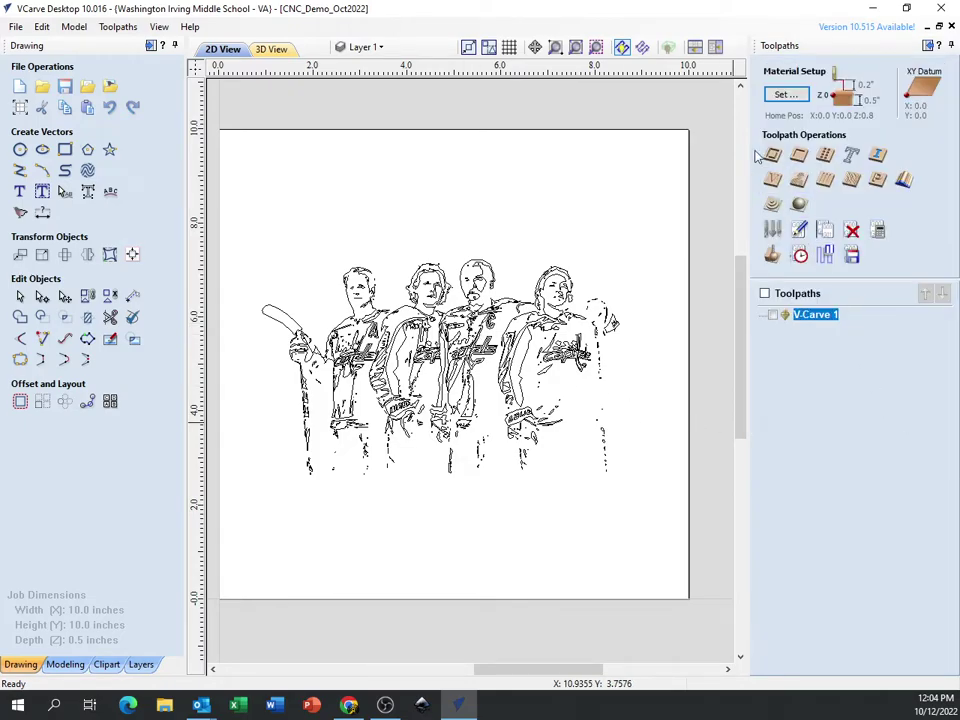
left_click(774, 182)
left_click_drag(236, 227, 678, 560)
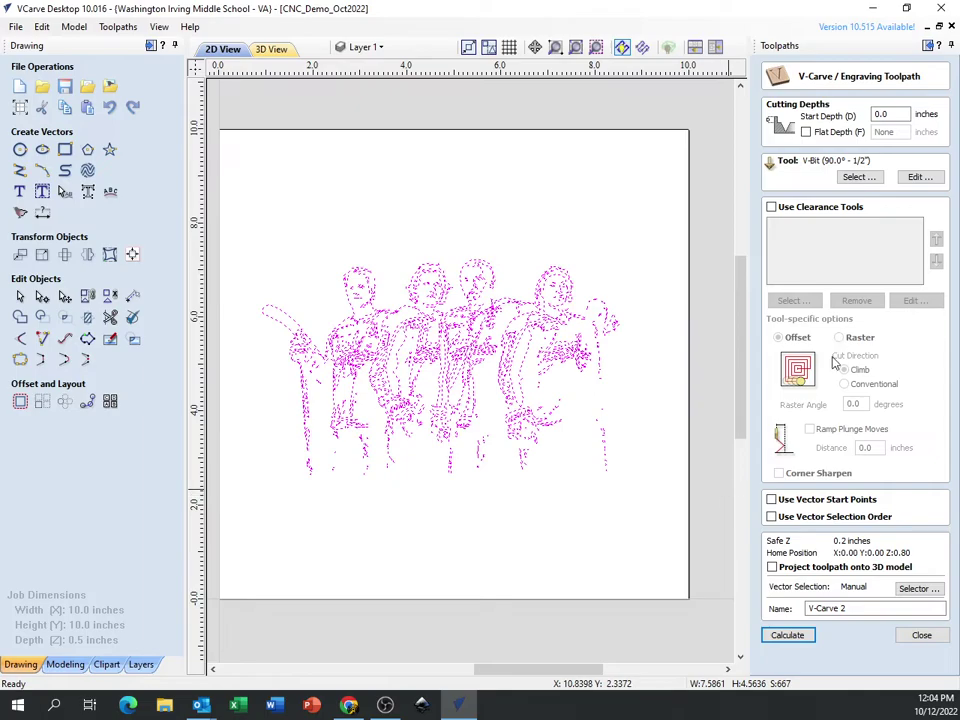
left_click(802, 634)
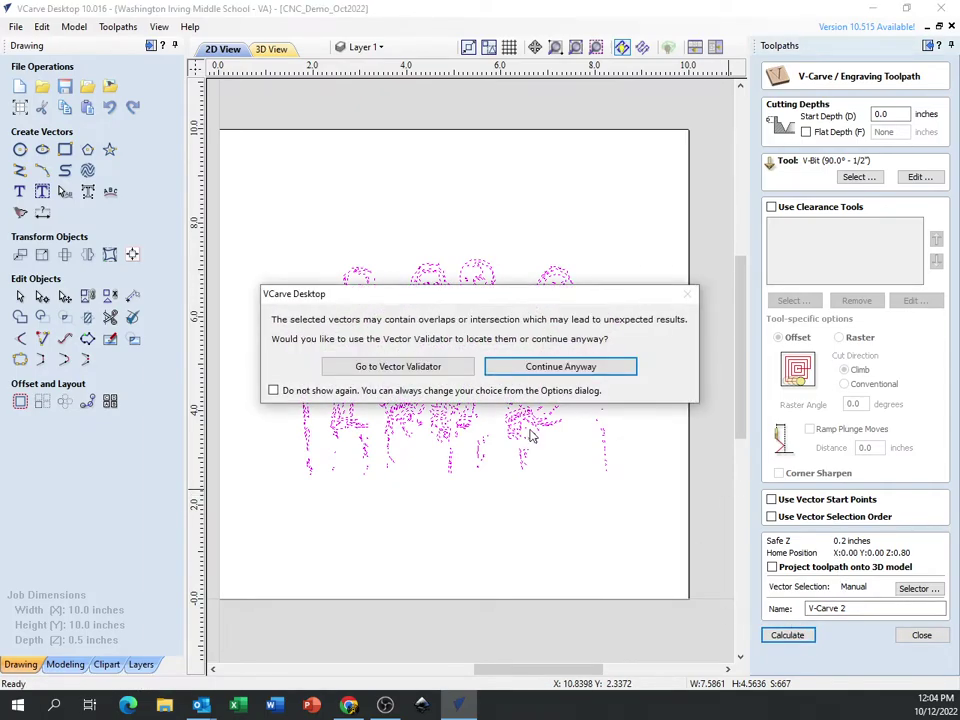
left_click(545, 367)
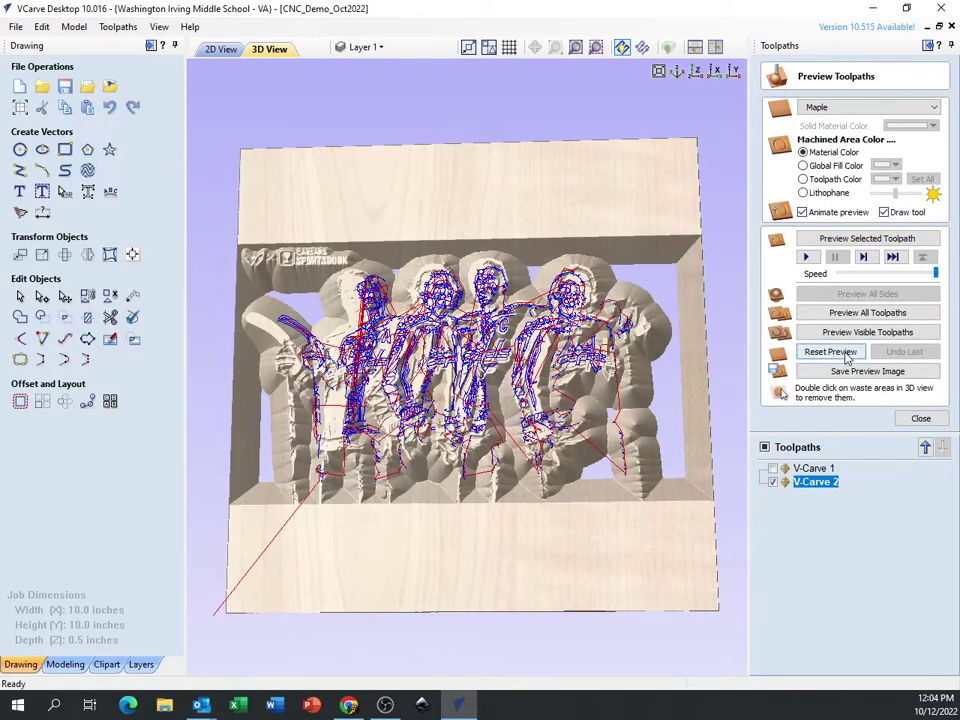
Reset the preview, simulate the new borderless V-carve toolpath on the maple board and inspect the carved players
left_click(847, 357)
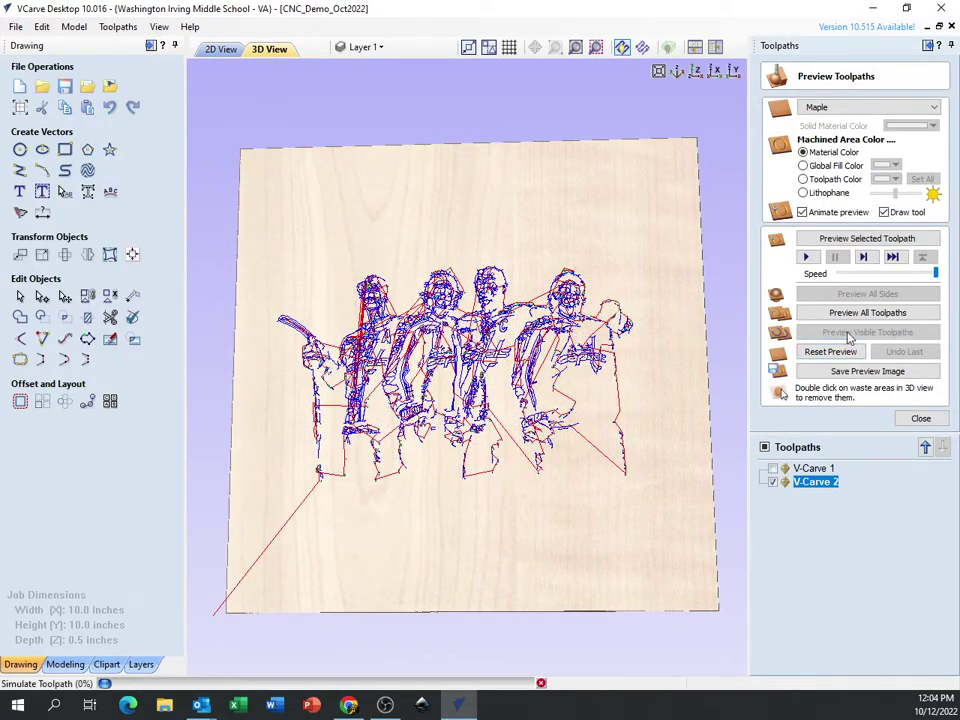
left_click(849, 332)
scroll(477, 326, "up", 5)
left_click_drag(477, 326, 434, 430)
scroll(350, 207, "down", 5)
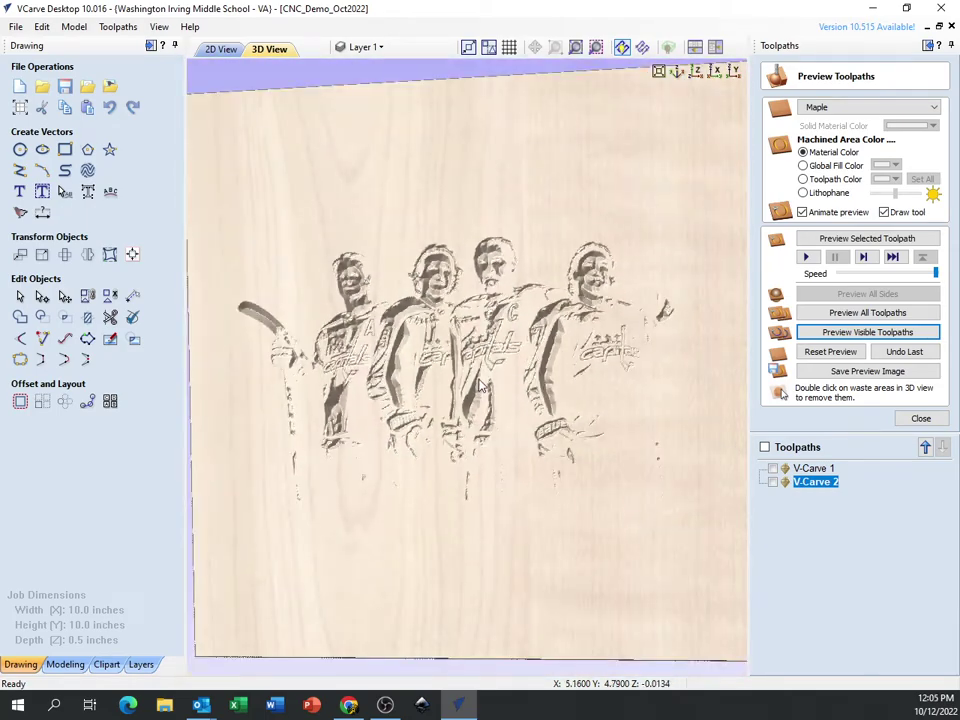
Undo the deletions to restore the border and logos in the 2D drawing, and delete only the logo vectors
left_click(222, 50)
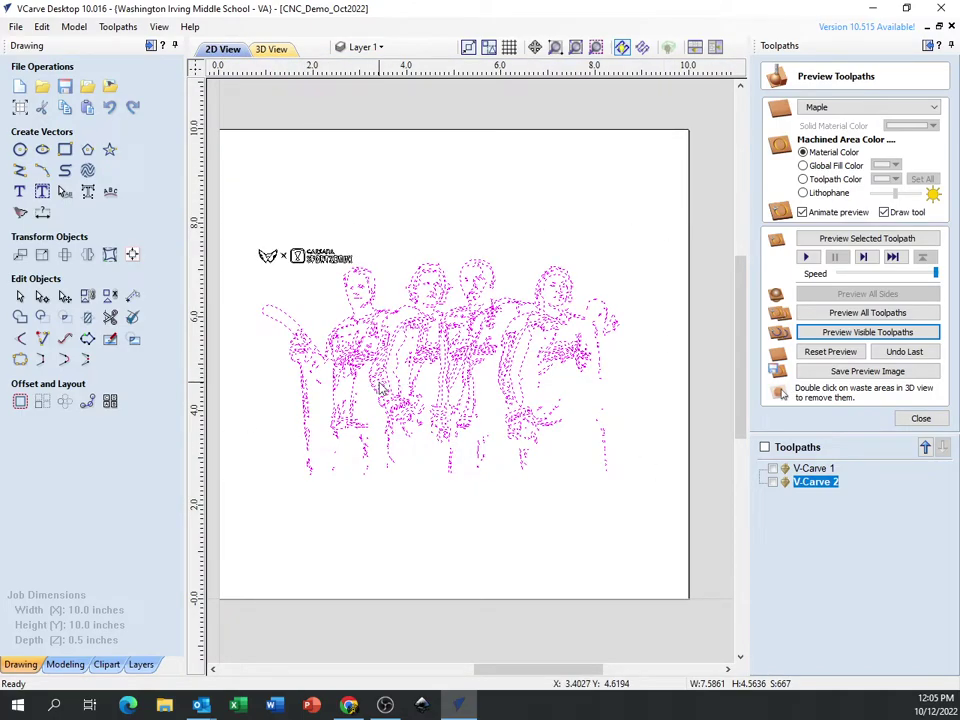
left_click(238, 248)
left_click_drag(358, 262, 363, 263)
key("Delete")
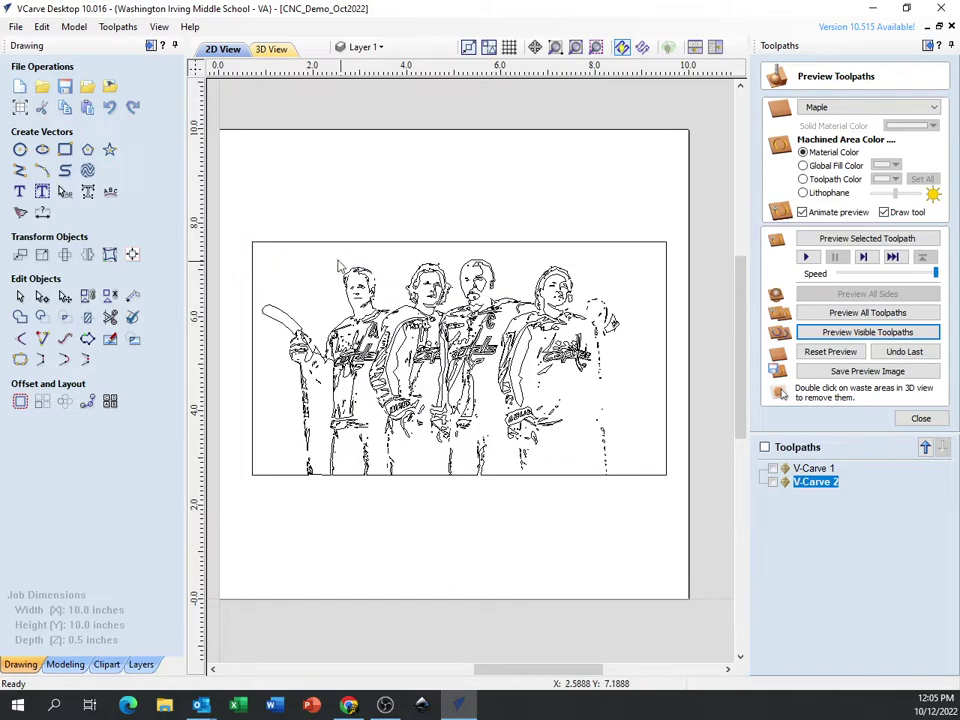
Draw a square-cornered rectangle of 9.1 by 5.3 inches just outside the existing border around the players
left_click(64, 149)
left_click_drag(246, 237, 675, 485)
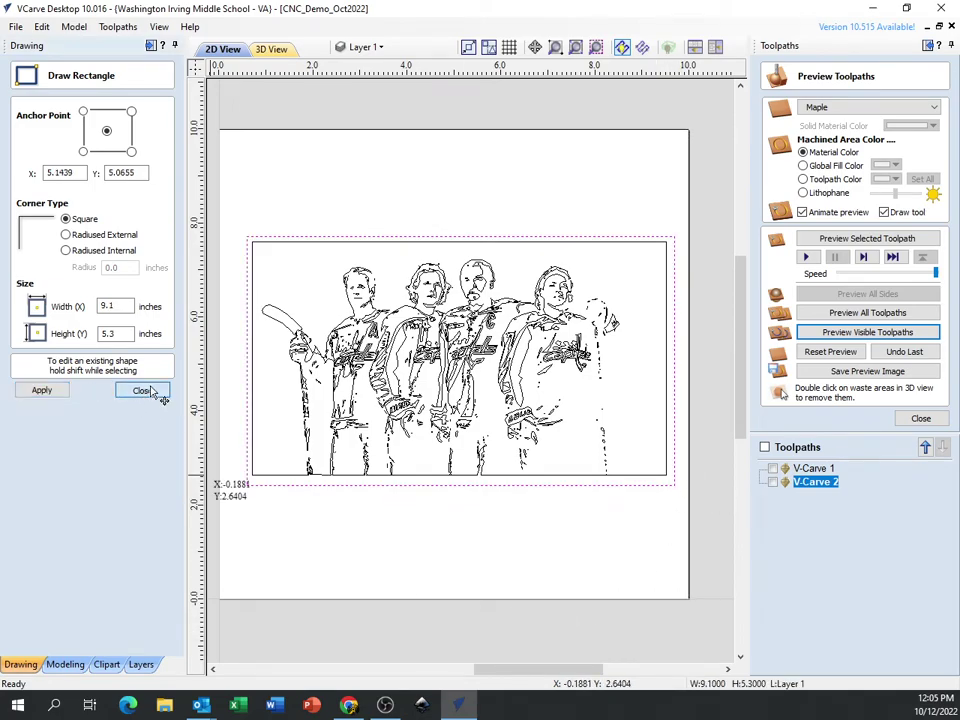
left_click(151, 391)
left_click(246, 224)
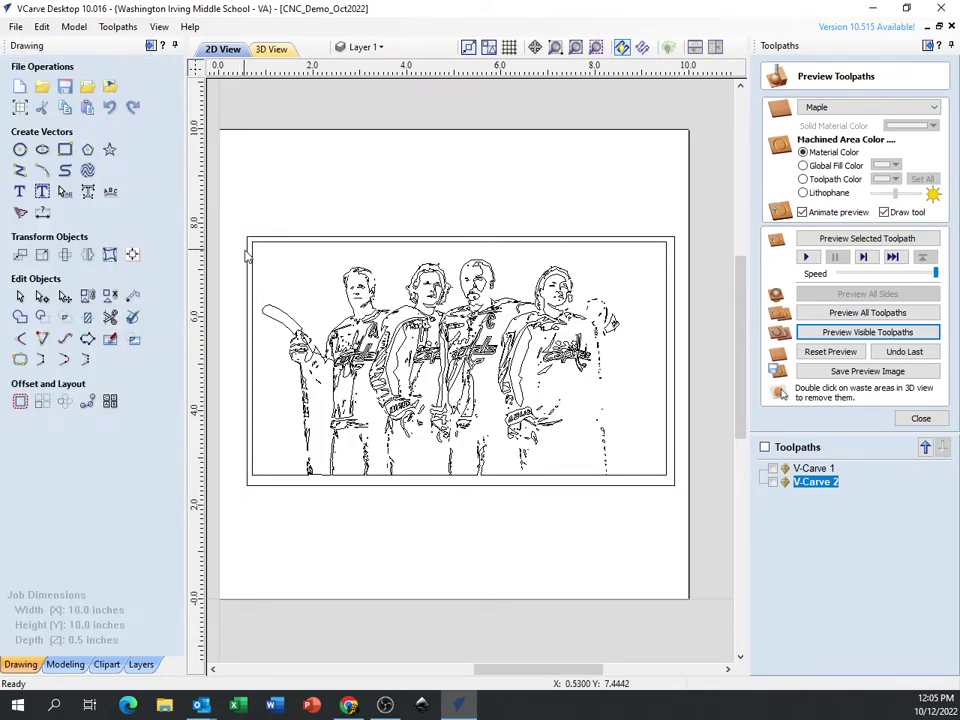
Calculate a V-carve toolpath for the players together with both border rectangles, continuing without validating overlaps
left_click_drag(231, 213, 669, 556)
left_click(905, 419)
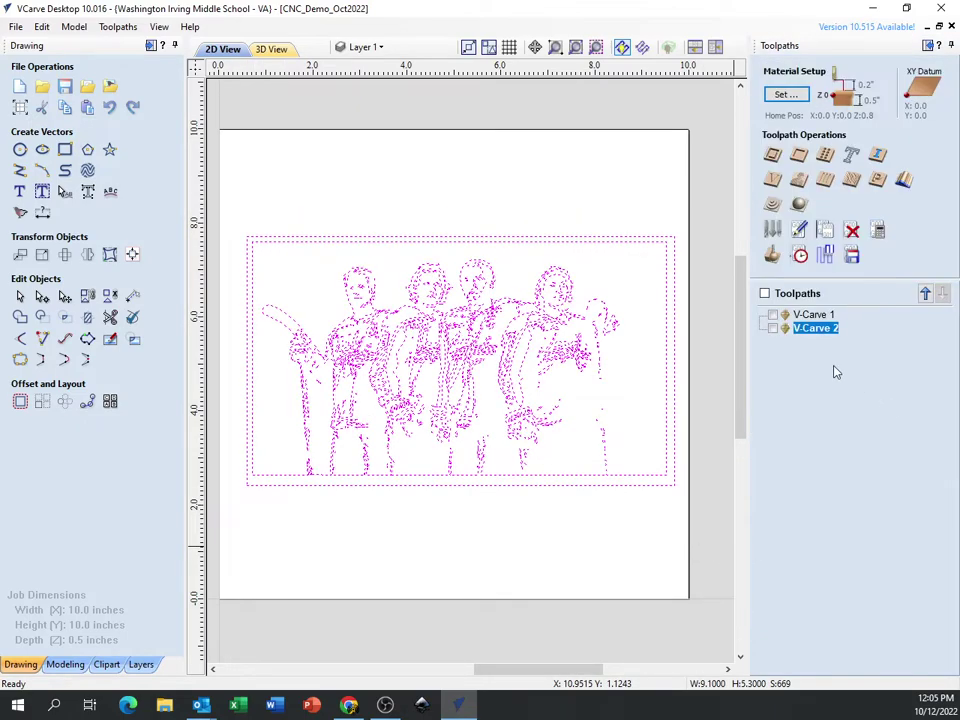
left_click(772, 180)
left_click(787, 635)
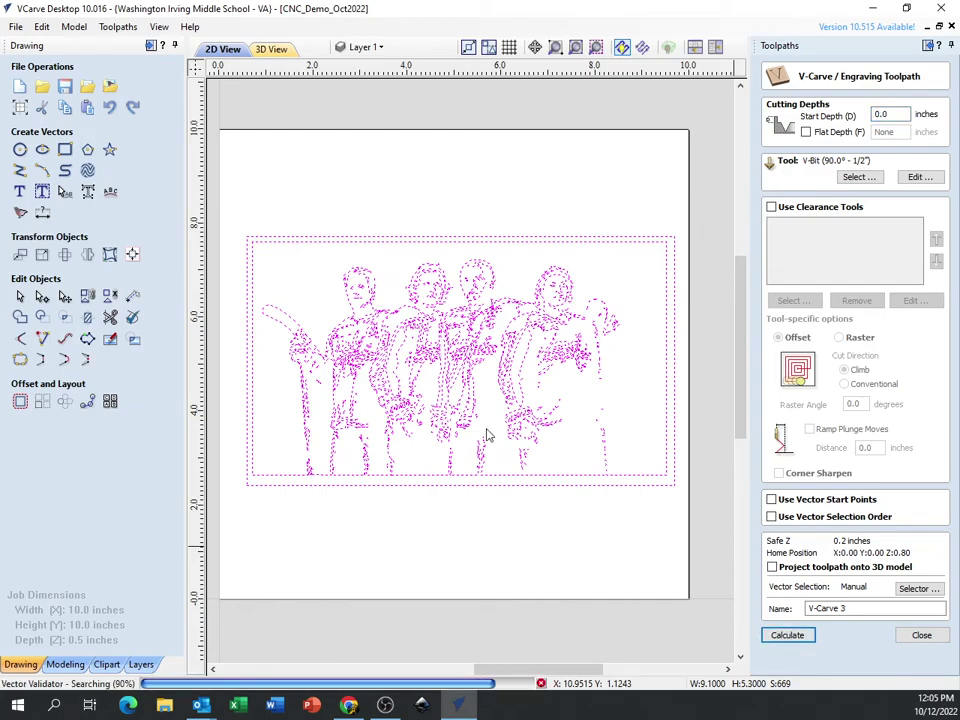
left_click(580, 367)
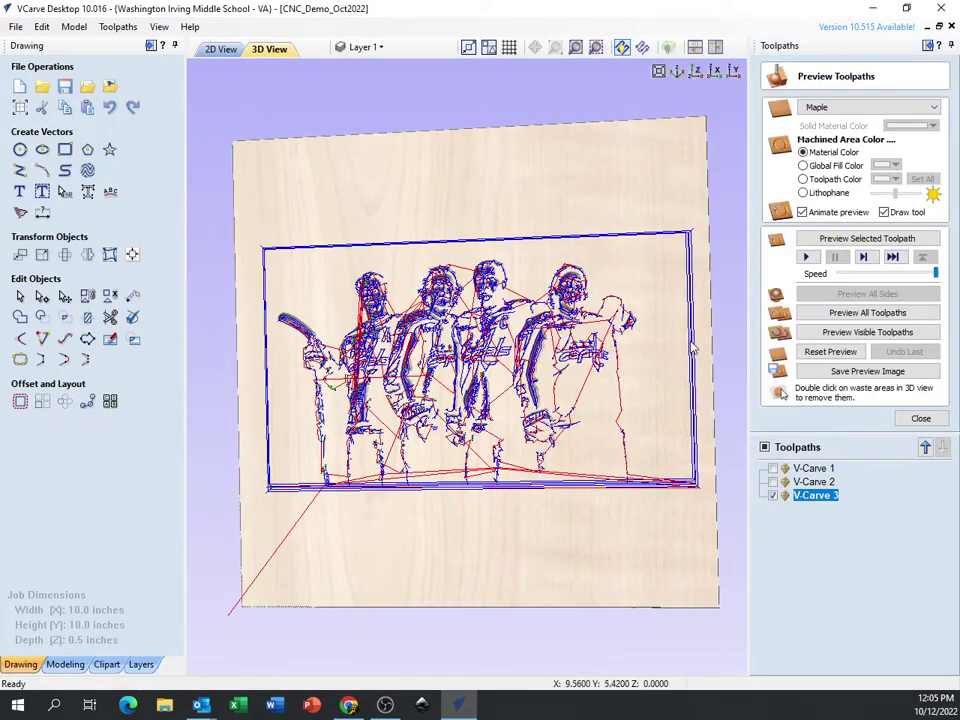
Reset the preview, simulate the double-border V-carve toolpath and examine the carved frame and players
left_click(830, 351)
left_click_drag(330, 470, 208, 485)
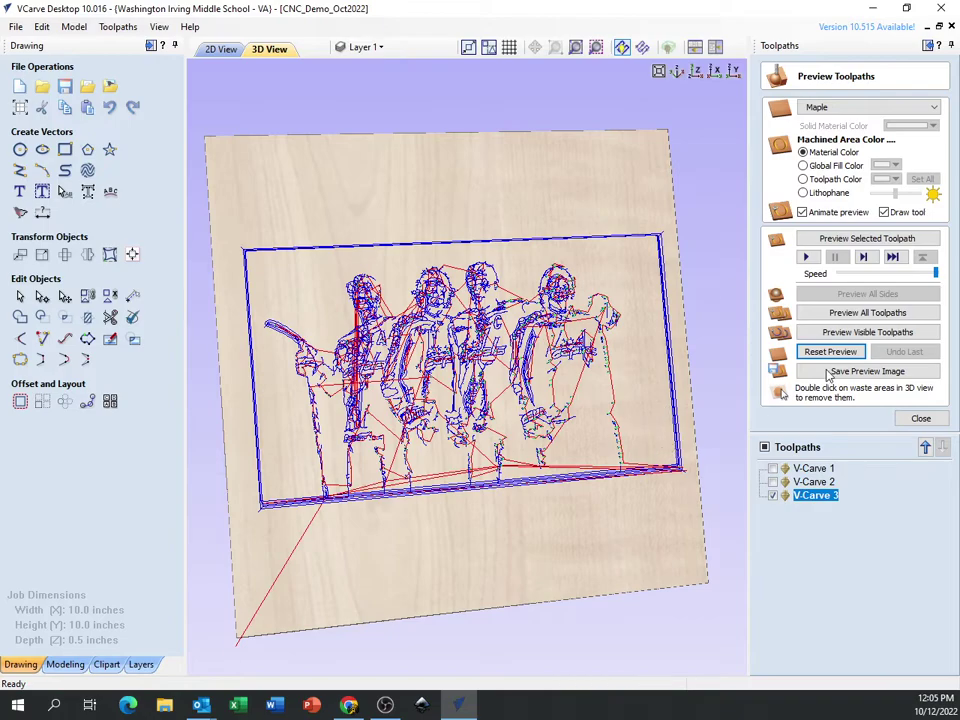
left_click(851, 336)
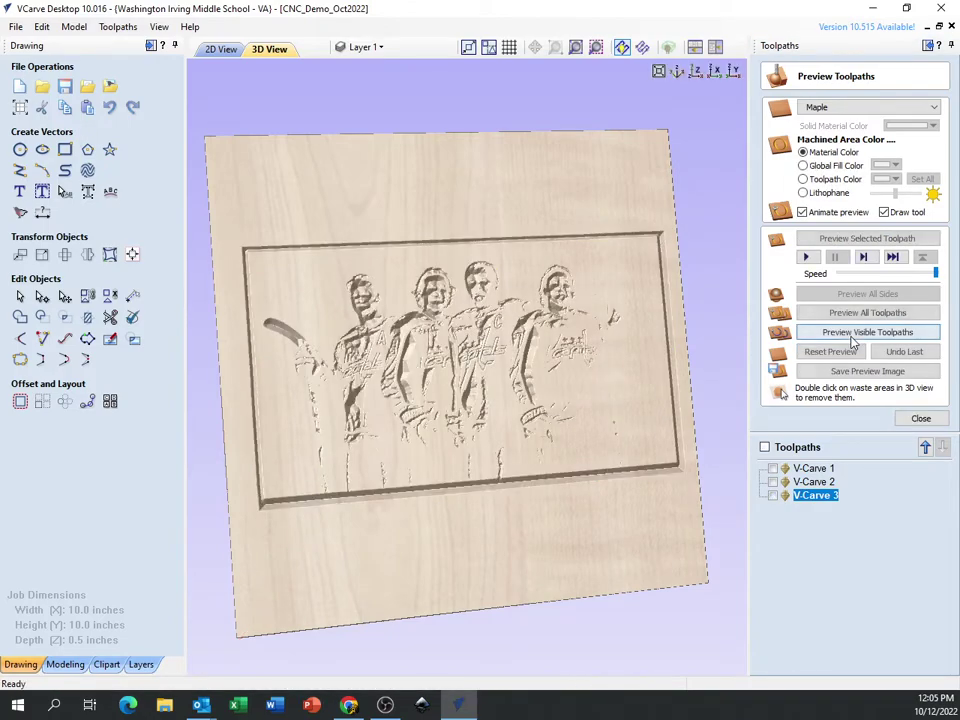
left_click_drag(478, 380, 432, 356)
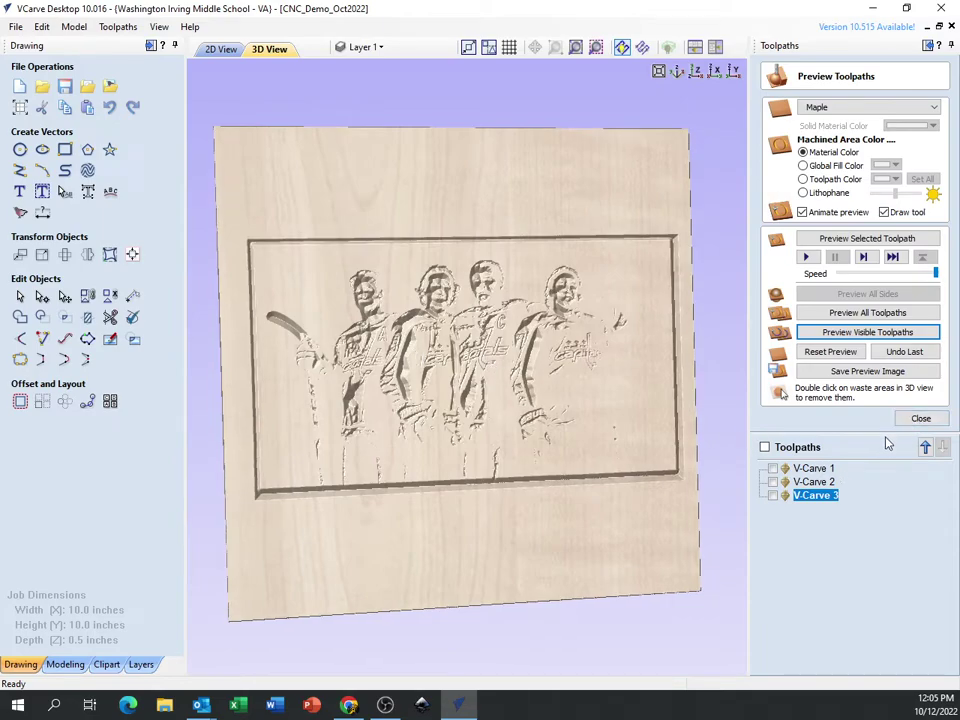
Undo the vector edits back to the full-width traced group with its logos, and select the whole group
left_click(222, 50)
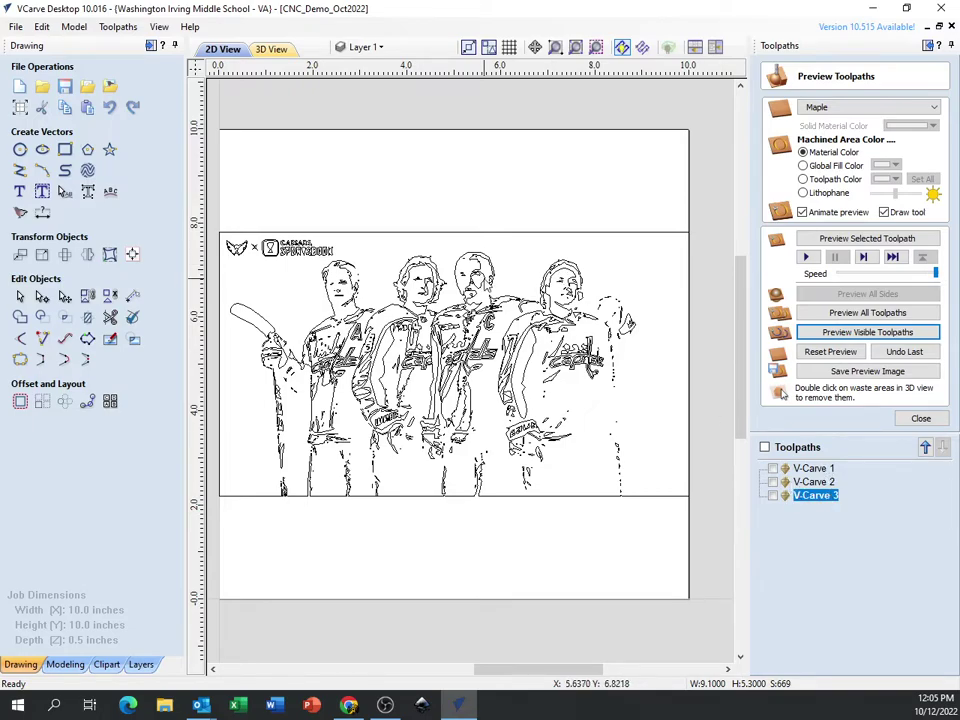
left_click(920, 420)
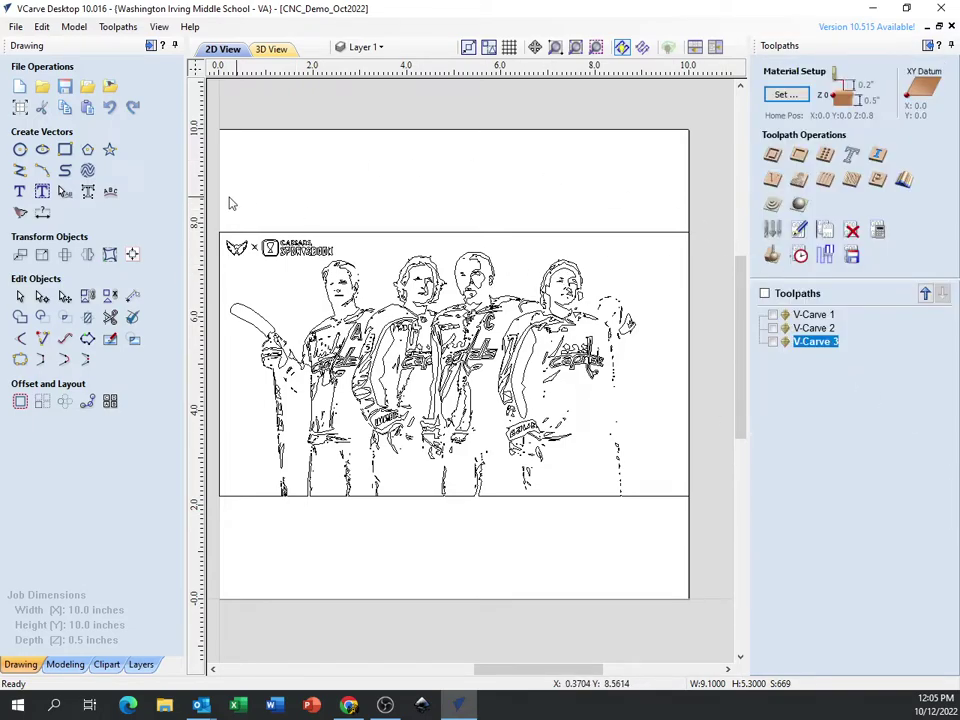
key("ctrl+a")
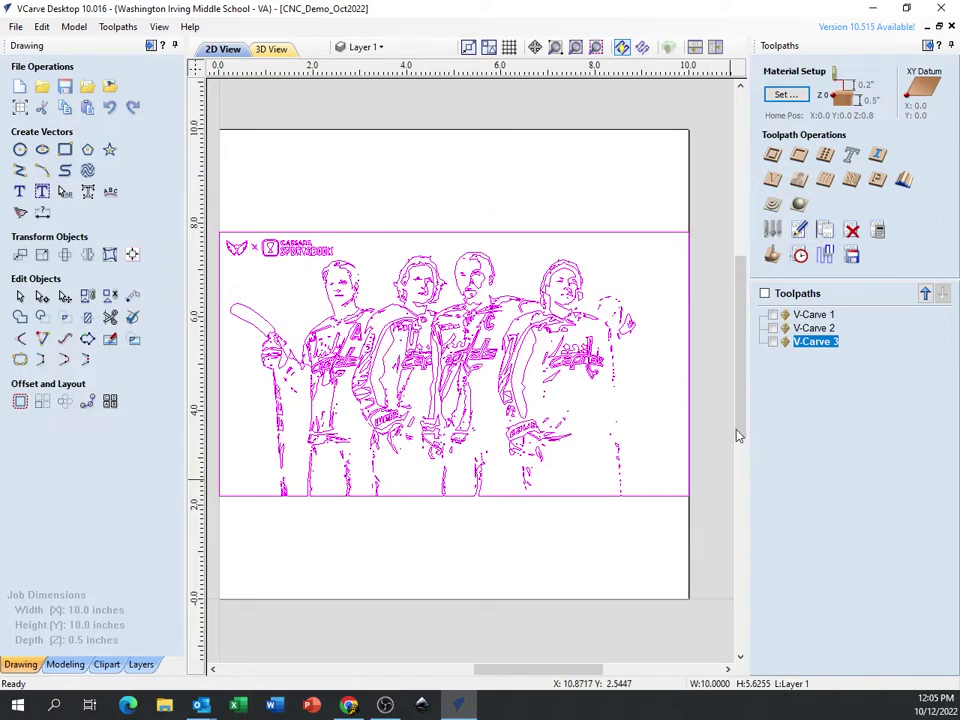
Calculate a V-carve toolpath for the full traced group with a flat depth of .25 inches, continuing without validating overlaps
left_click(772, 179)
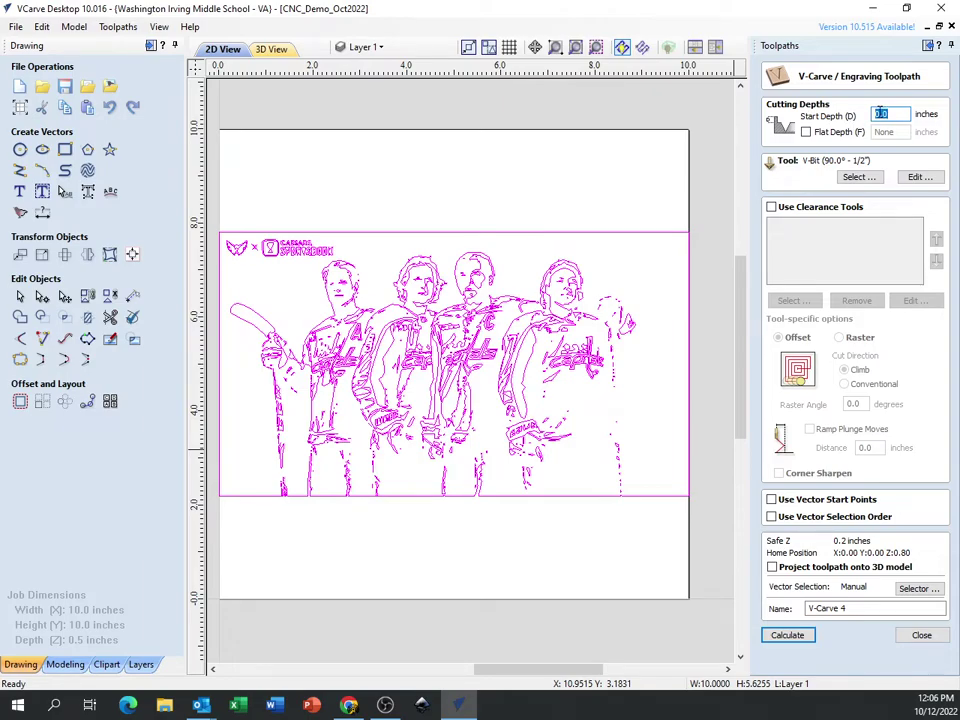
left_click(807, 133)
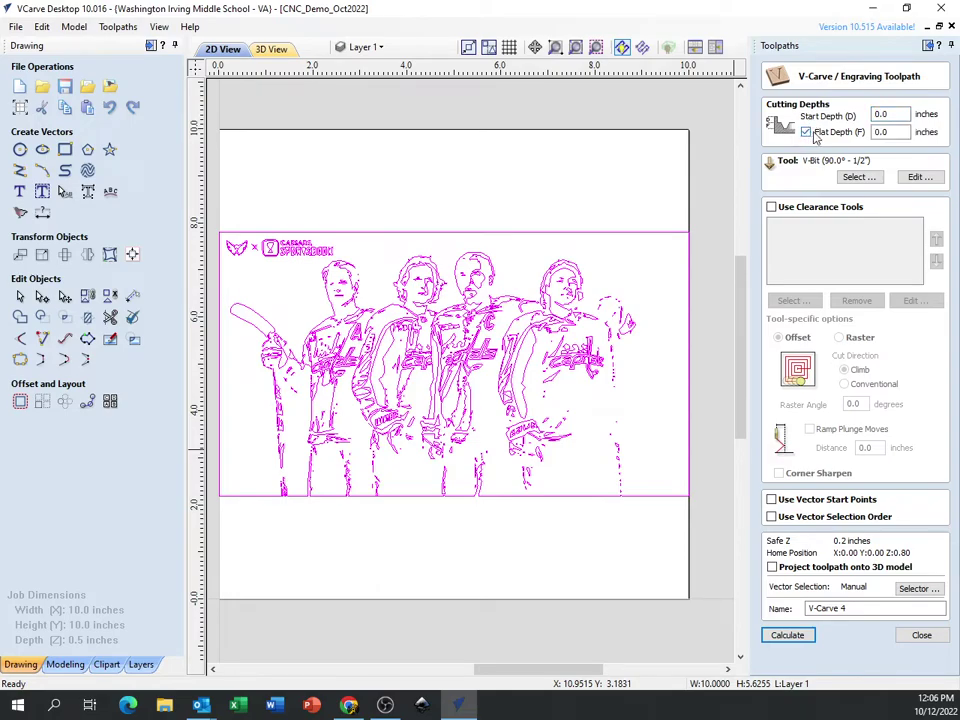
left_click(897, 133)
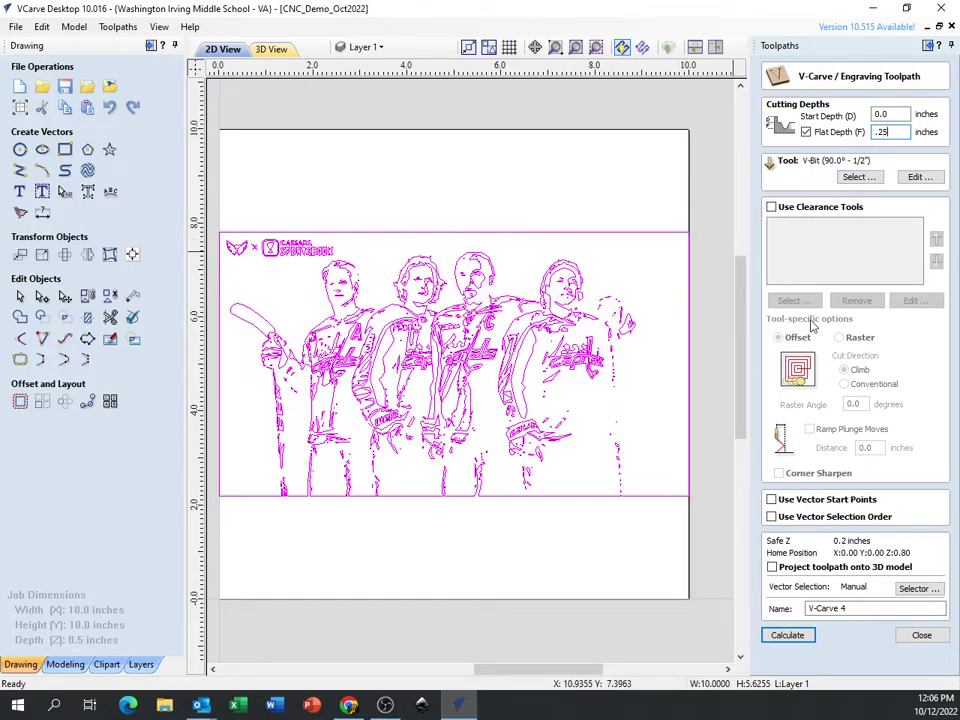
left_click(787, 637)
left_click(575, 368)
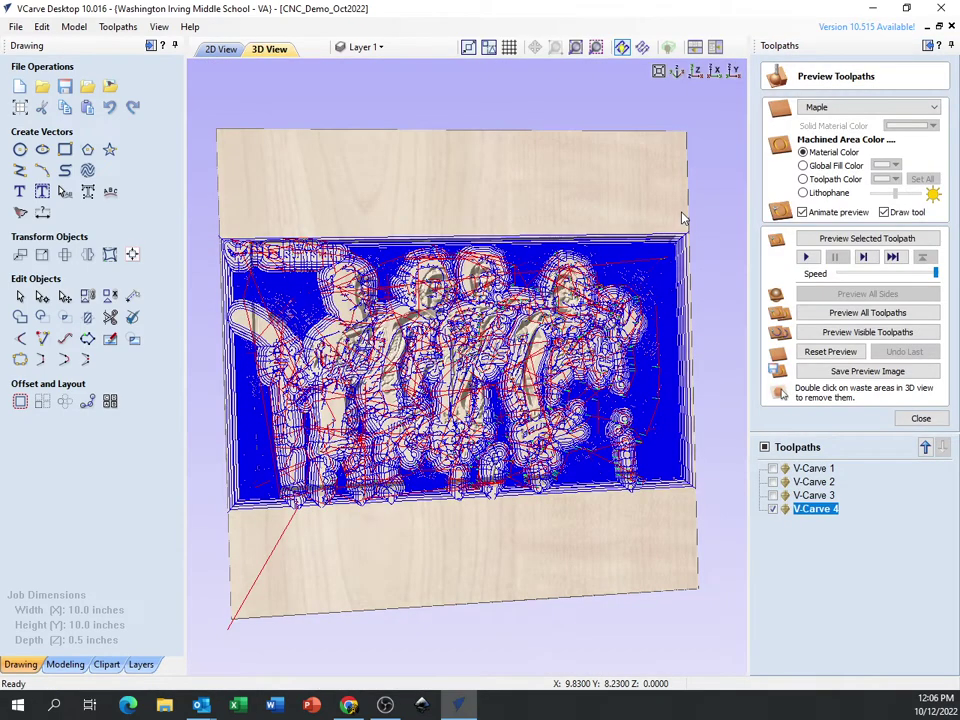
Simulate the flat-depth V-carve toolpath on the board, examine the flat-bottomed carving at an angle and leave the preview
left_click_drag(650, 368, 648, 332)
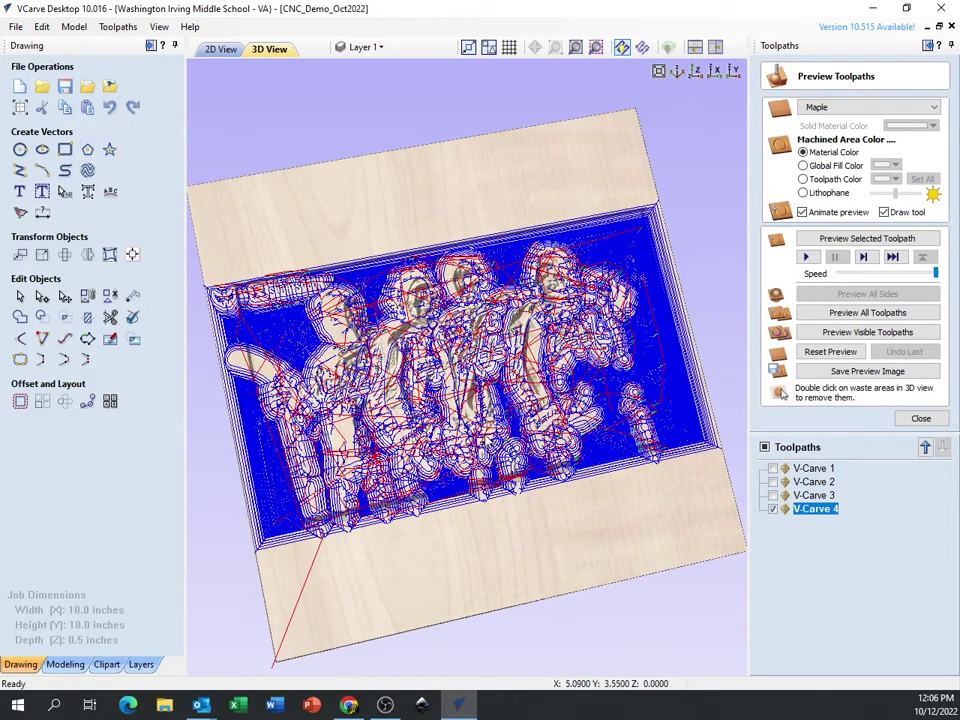
left_click(867, 334)
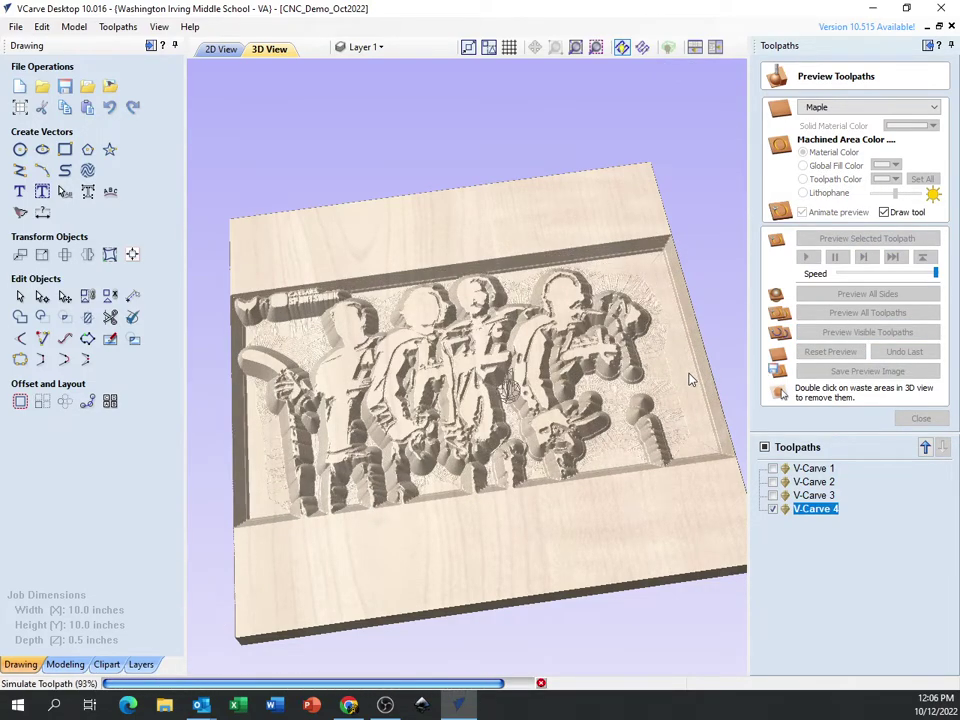
left_click_drag(690, 377, 574, 372)
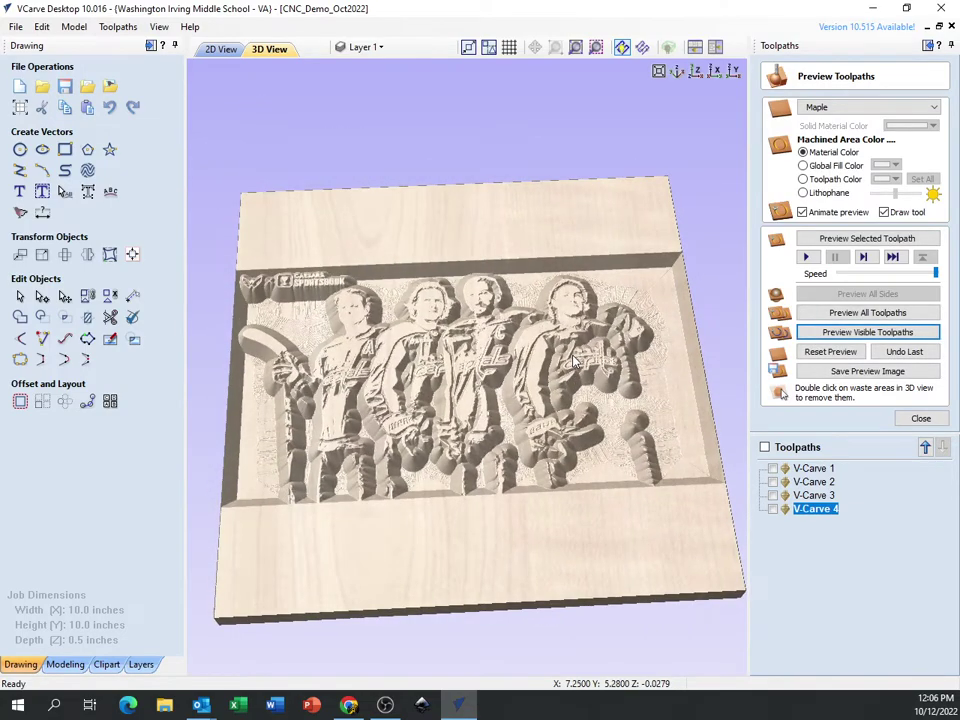
left_click(921, 418)
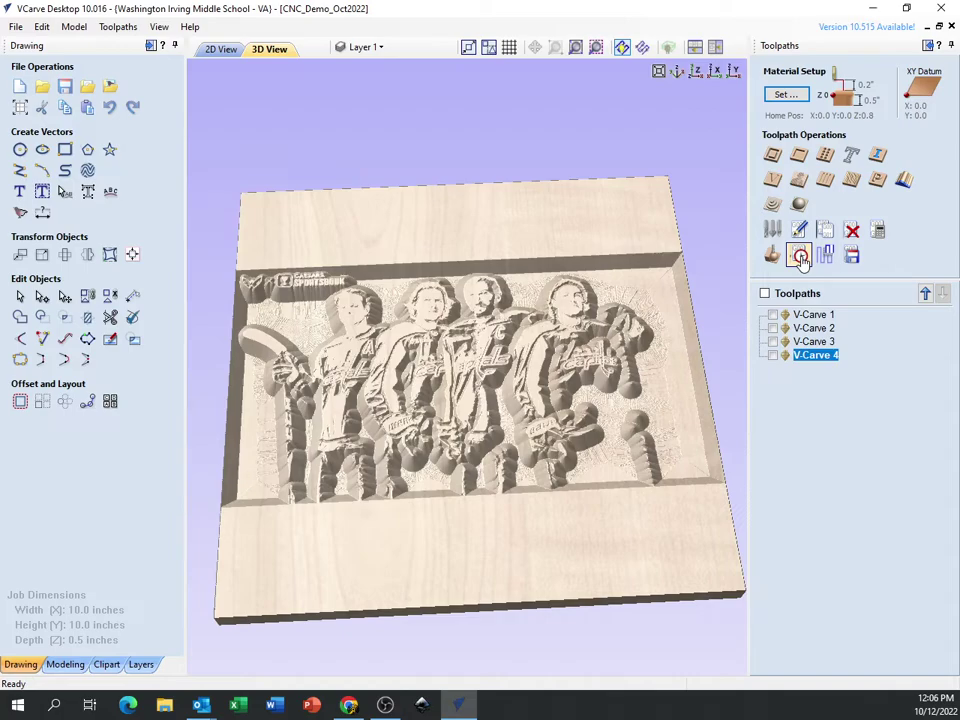
Check the machining time estimates of all four V-carve toolpaths, and limit the summary to V-Carve 1
left_click(813, 314)
left_click(800, 256)
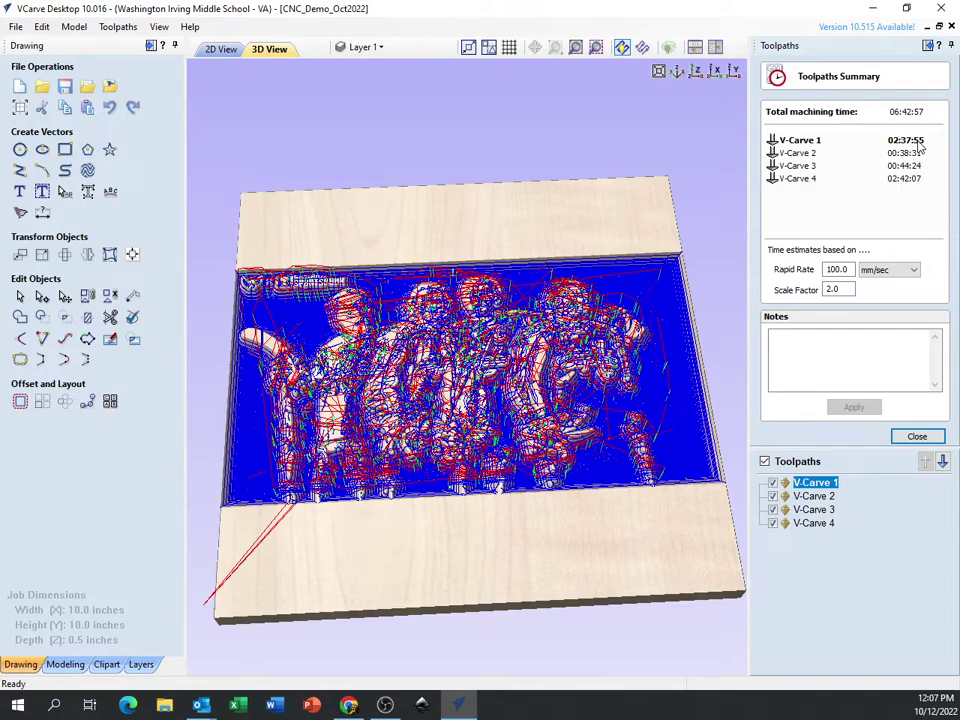
left_click(773, 496)
left_click(773, 509)
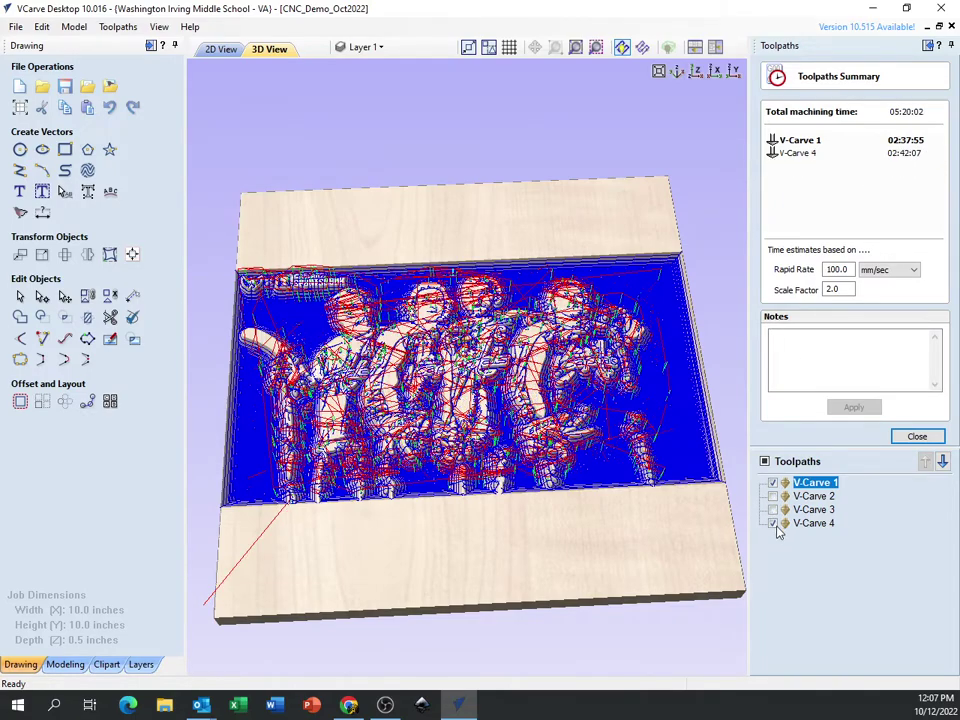
left_click(773, 523)
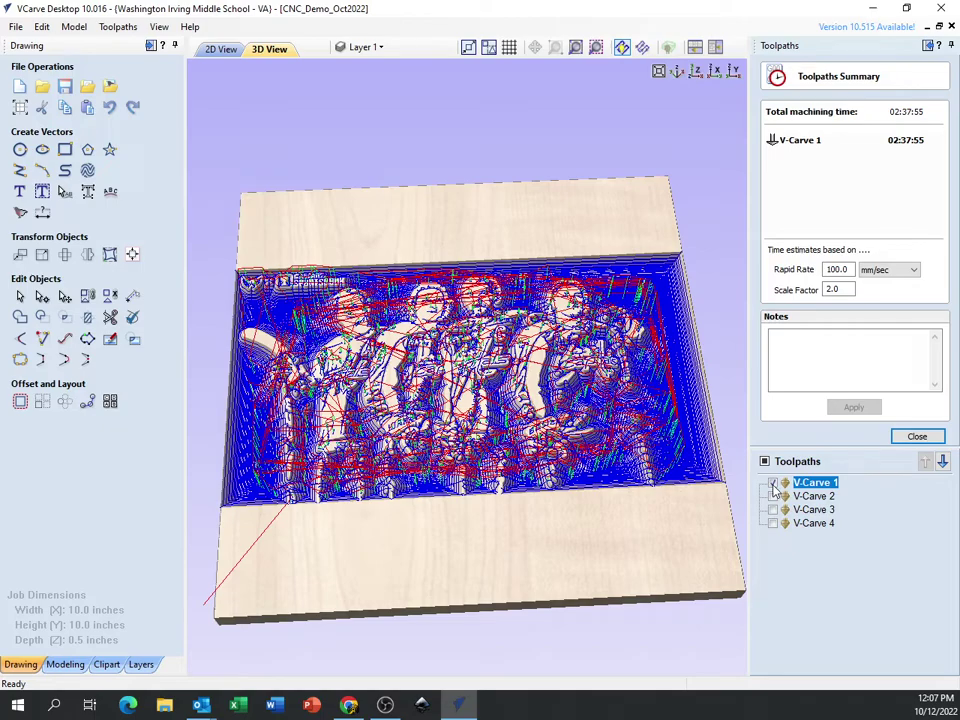
Compare the machining time estimates of V-Carve 2, 3 and 4 individually, close the summary and view the V-Carve 4 toolpath once more
left_click(773, 483)
left_click(773, 497)
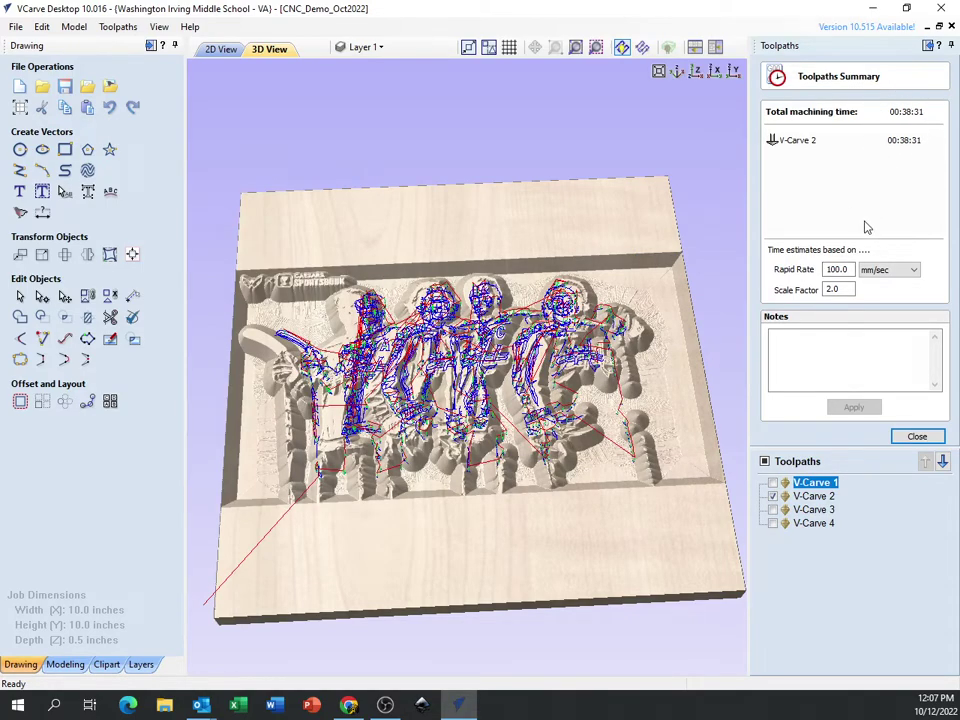
left_click(773, 497)
left_click(773, 510)
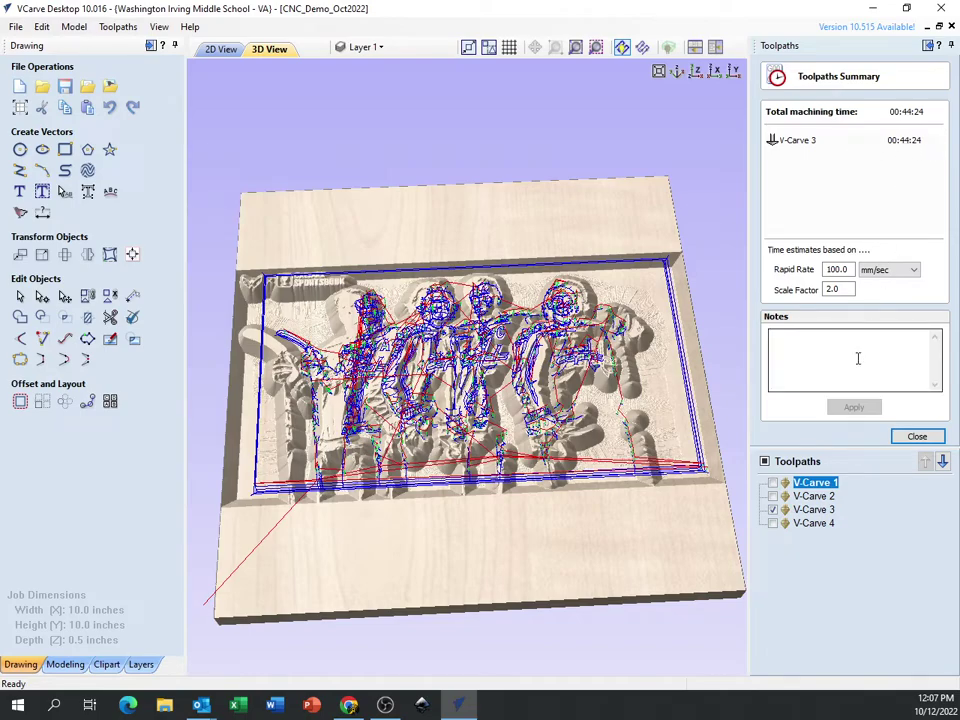
left_click(773, 510)
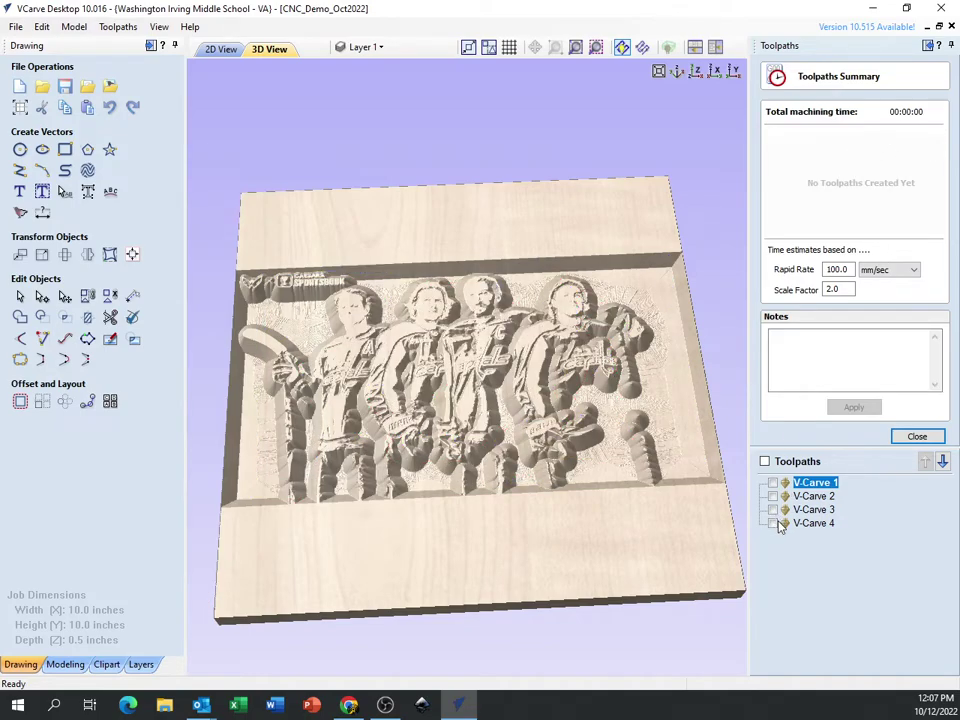
left_click(773, 523)
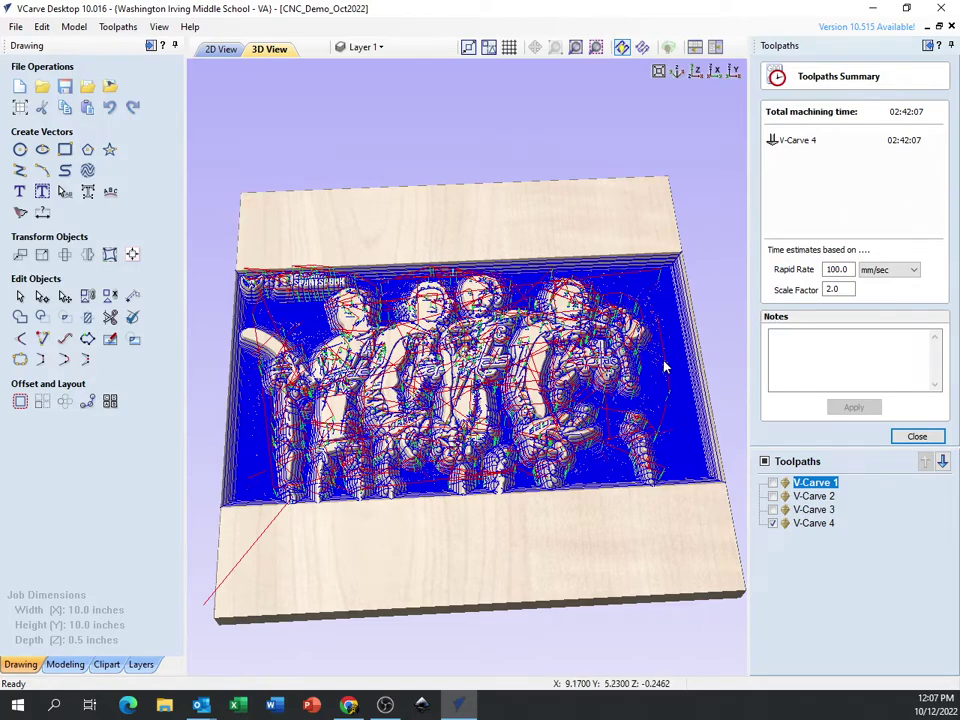
left_click(772, 523)
left_click(772, 509)
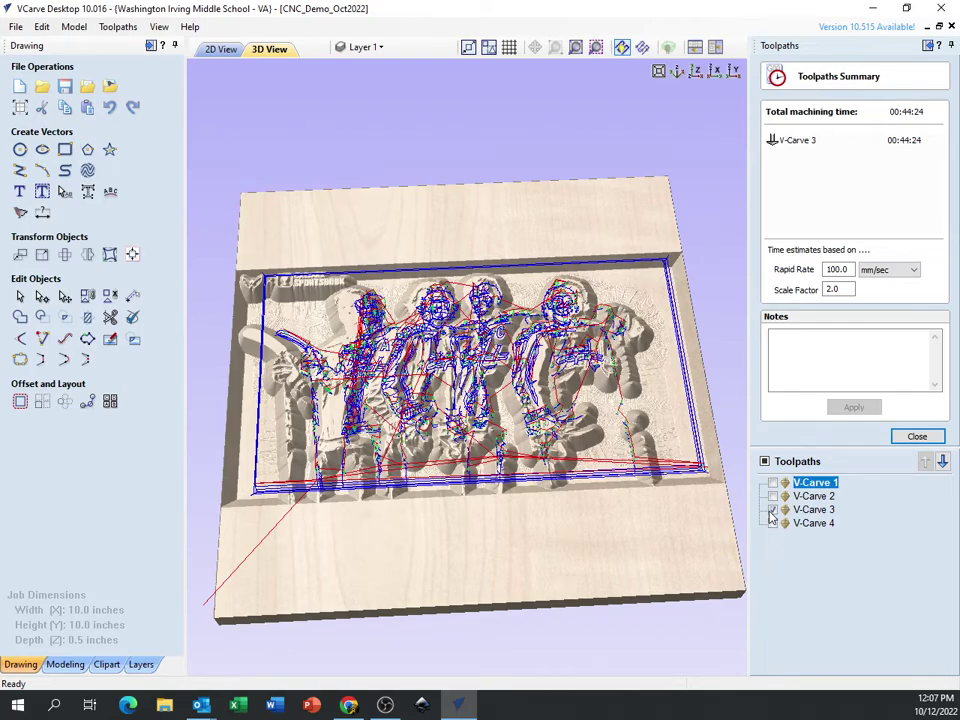
left_click(772, 510)
left_click(917, 436)
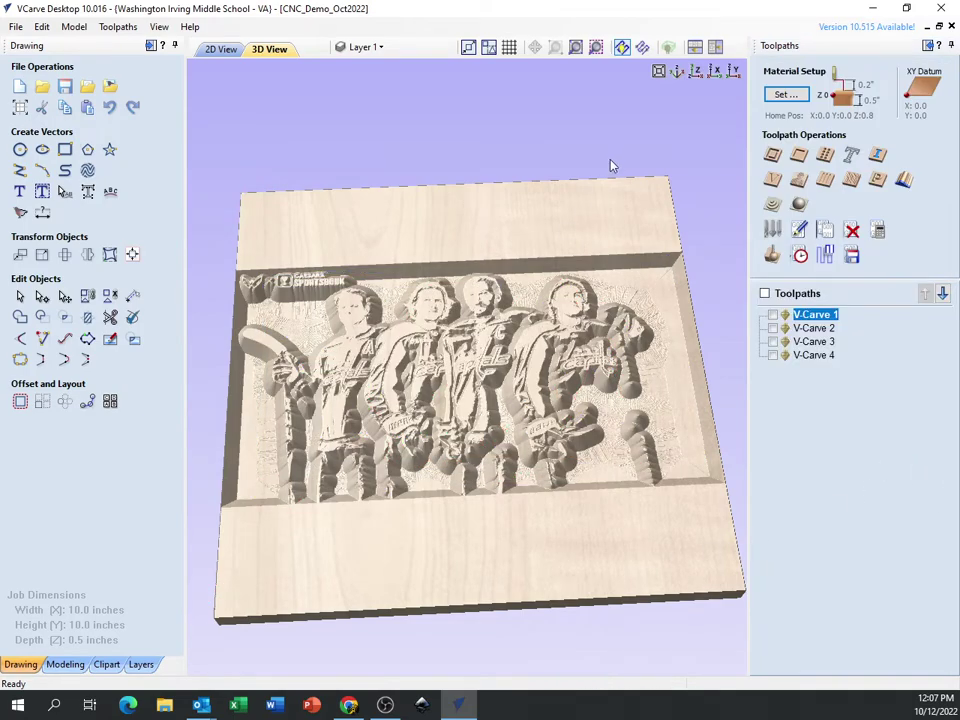
left_click(772, 356)
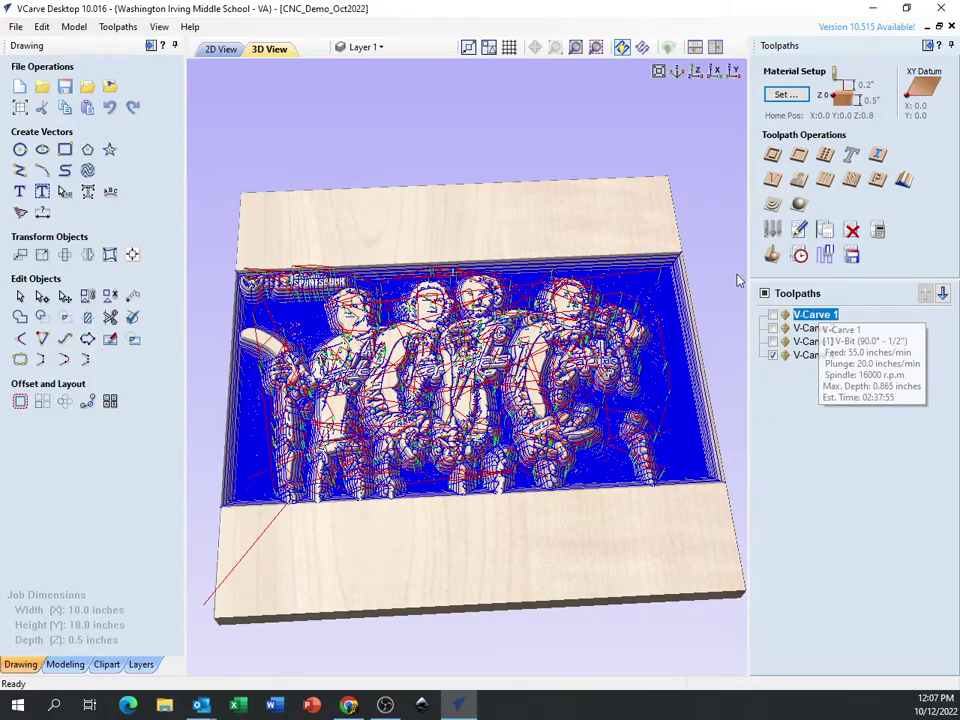
left_click(774, 357)
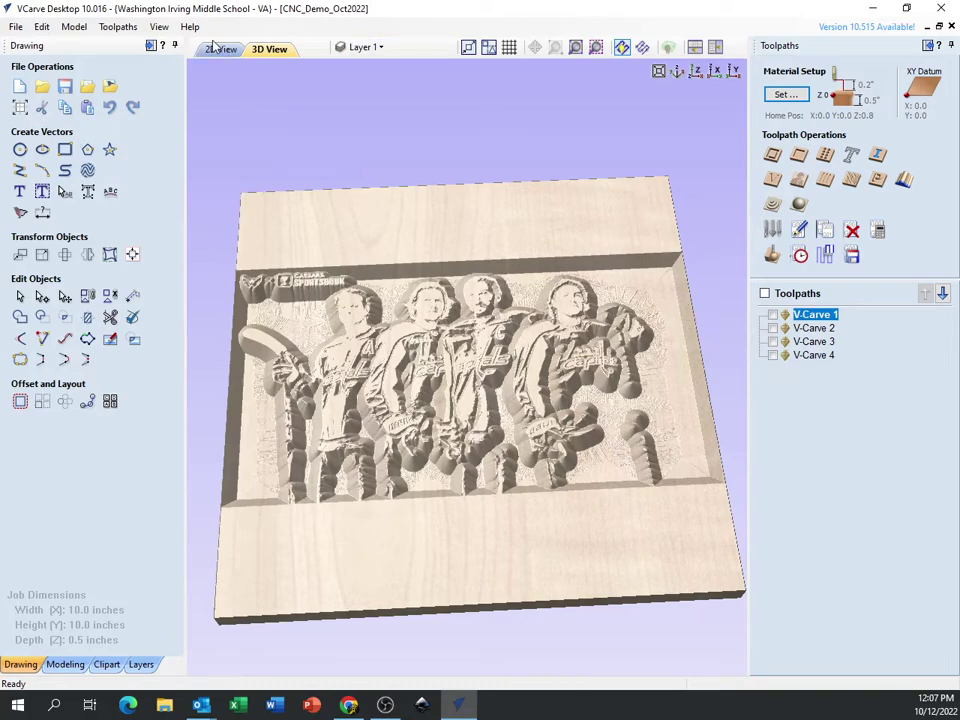
Return to the 2D drawing and delete the entire selected group of traced vectors
left_click(221, 49)
scroll(493, 340, "down", 1)
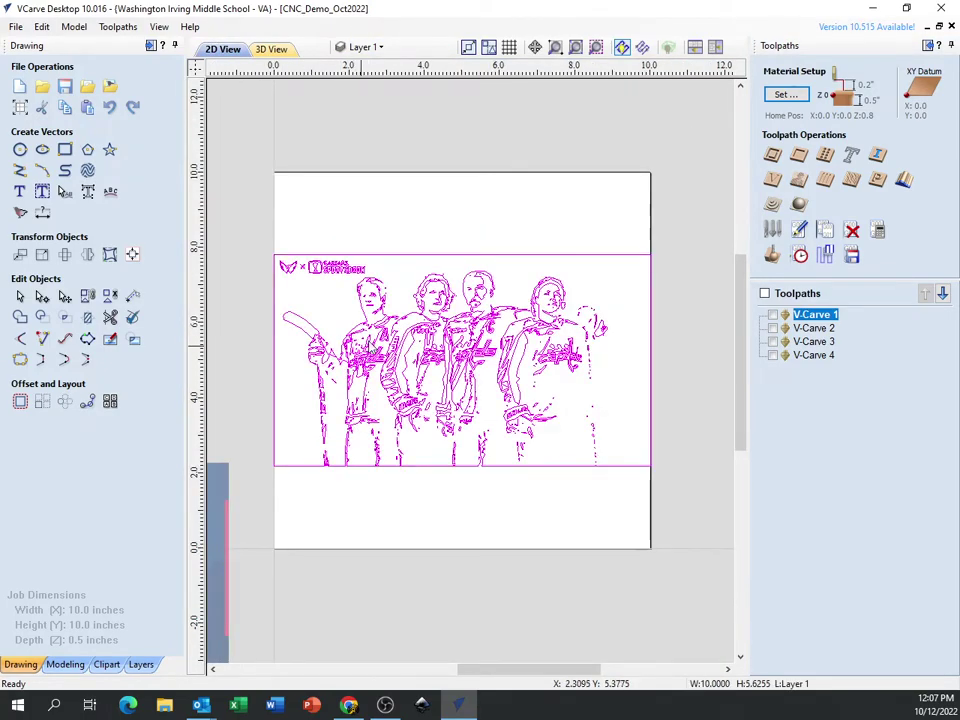
key("Delete")
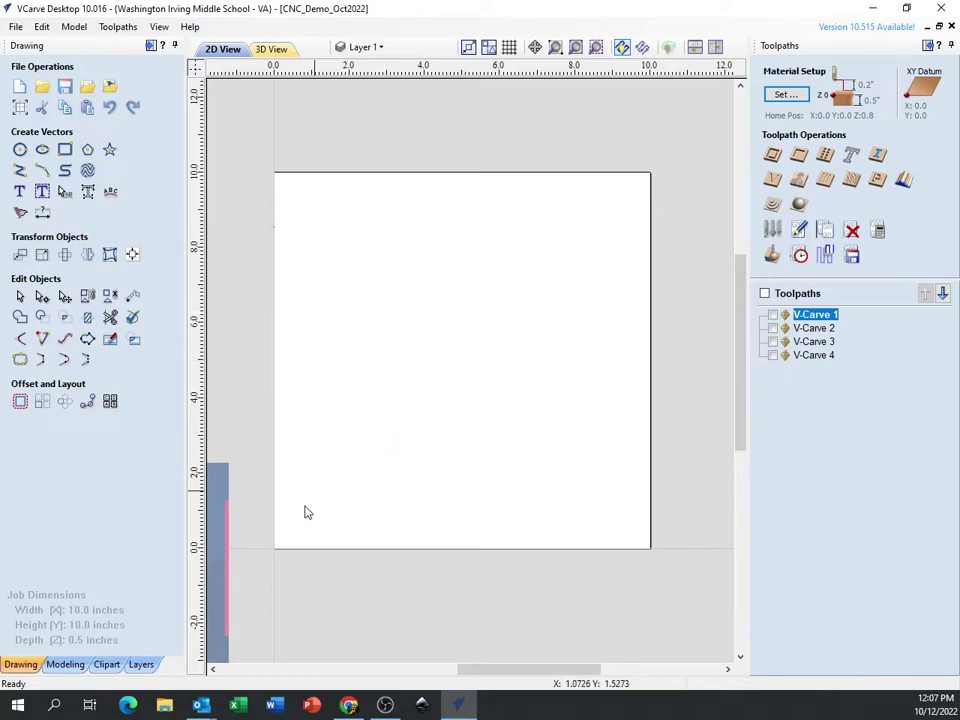
Move the team photo from beside the board onto it, spanning the board's full width near mid-height
left_click(231, 531)
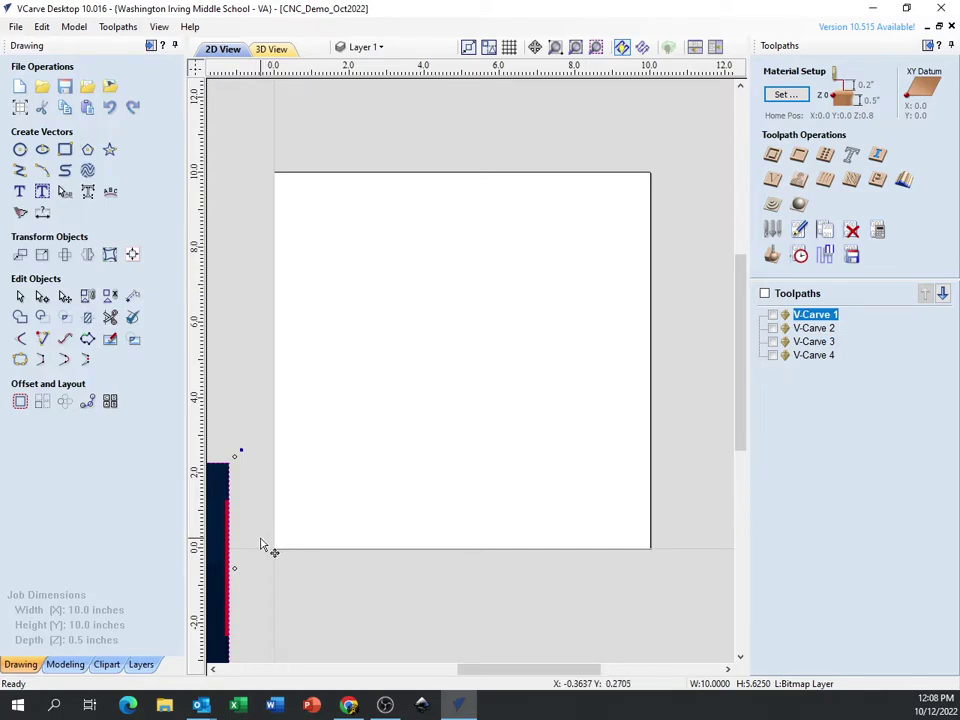
left_click_drag(216, 534, 639, 308)
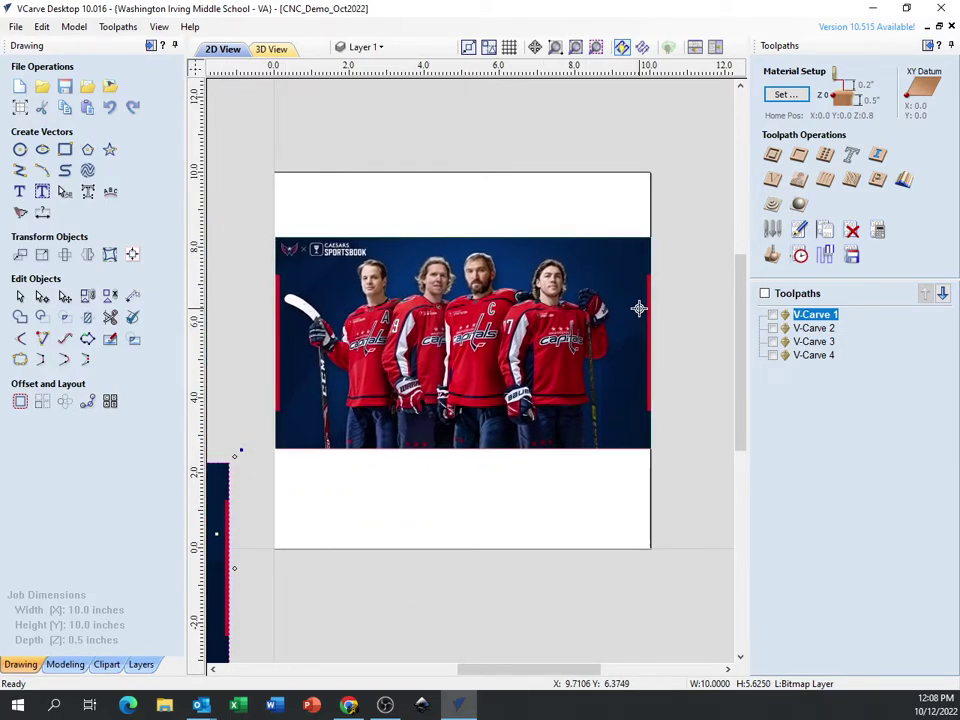
left_click(111, 296)
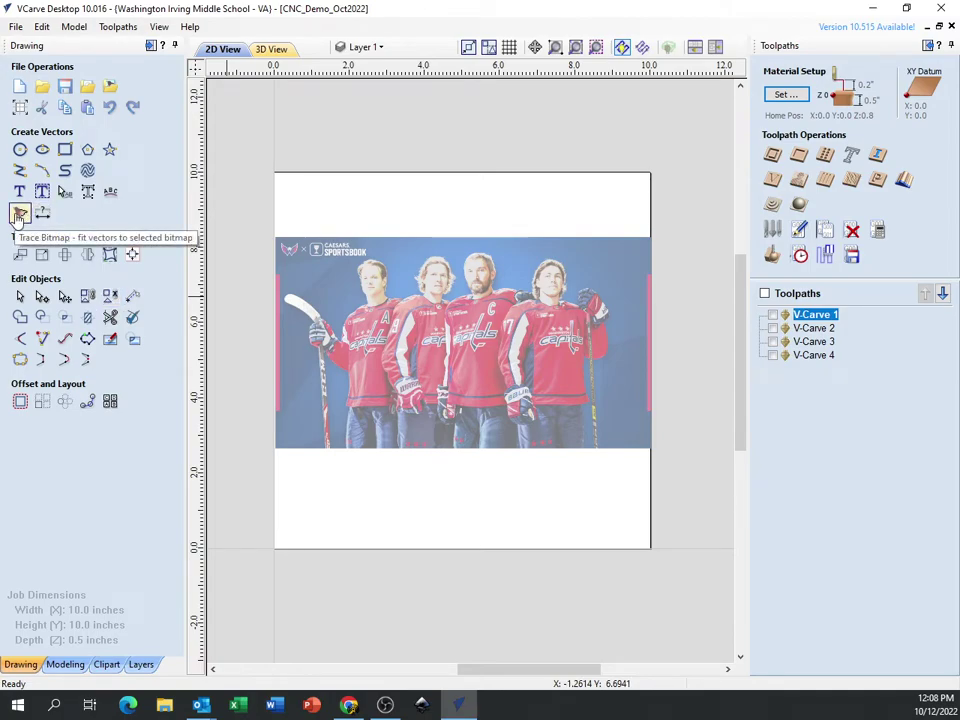
Delete all V-carve toolpaths from the job, accepting that the deletion cannot be undone
right_click(824, 355)
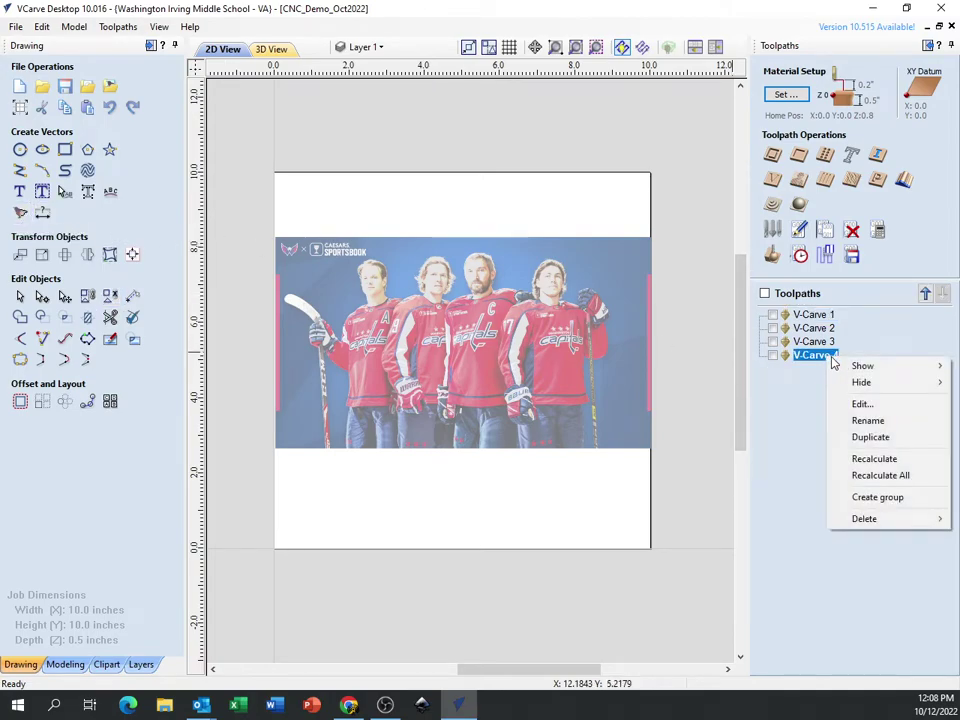
mouse_move(889, 519)
left_click(707, 568)
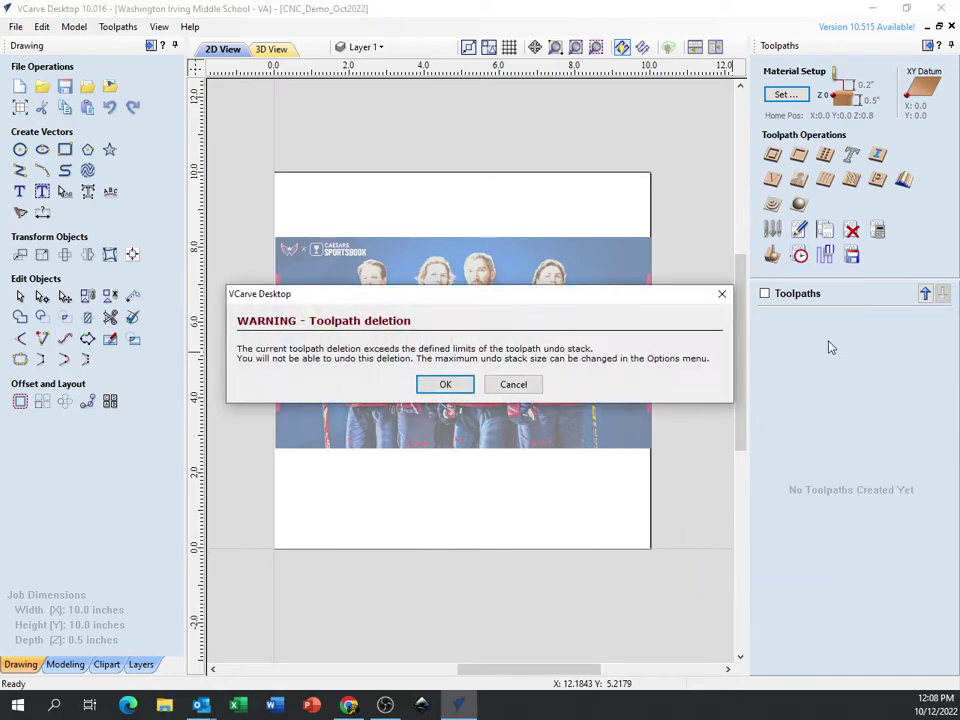
left_click(444, 385)
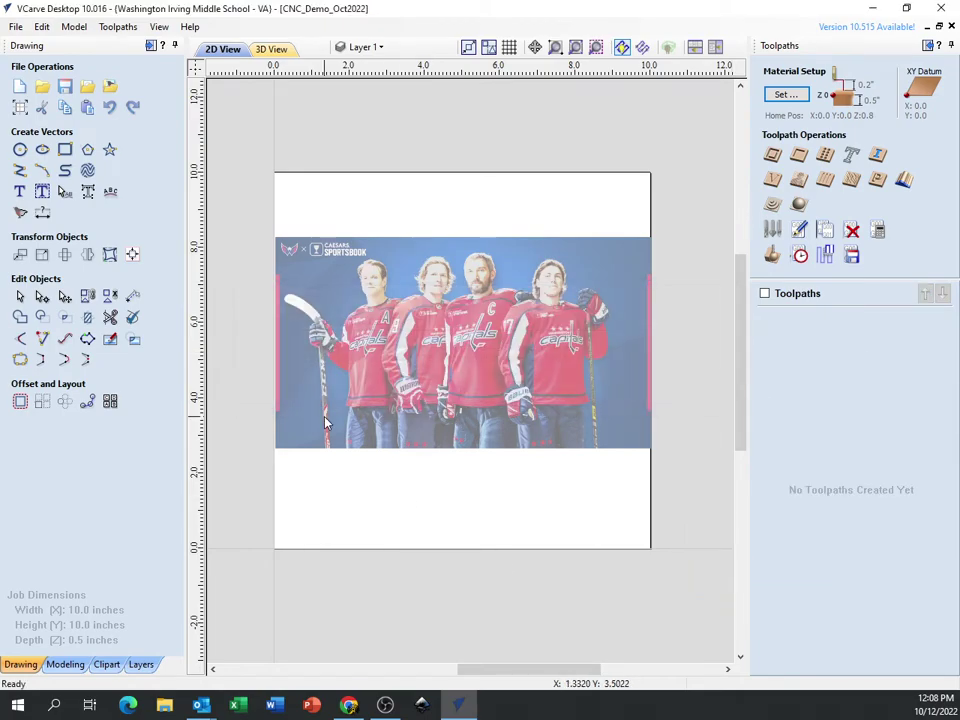
Start a bitmap trace of the team photo and set the tracing type to Color
left_click(20, 212)
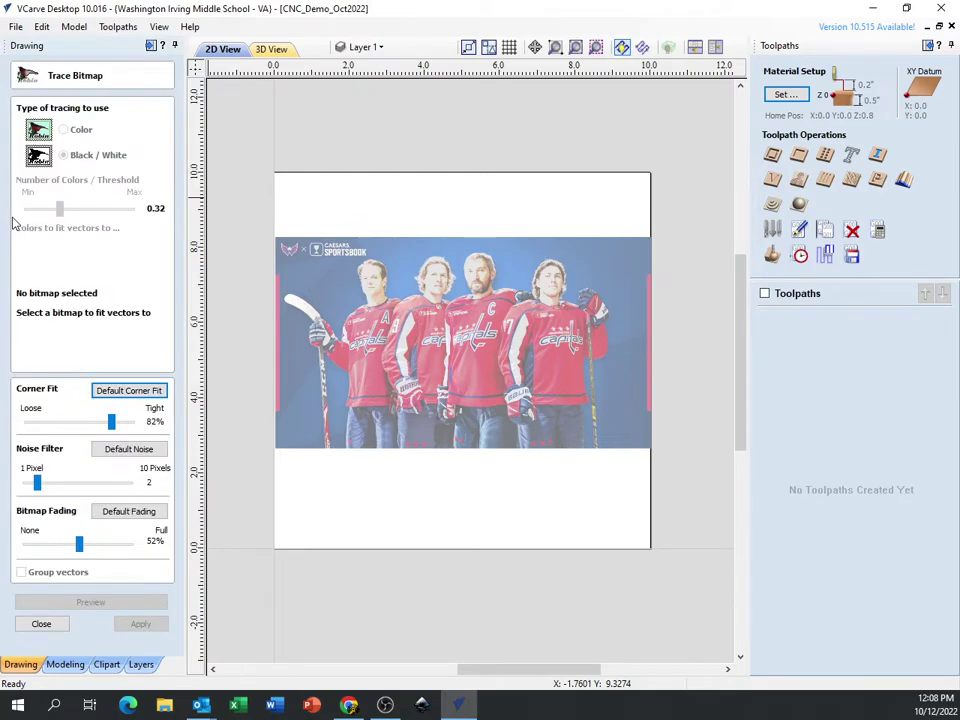
left_click(403, 292)
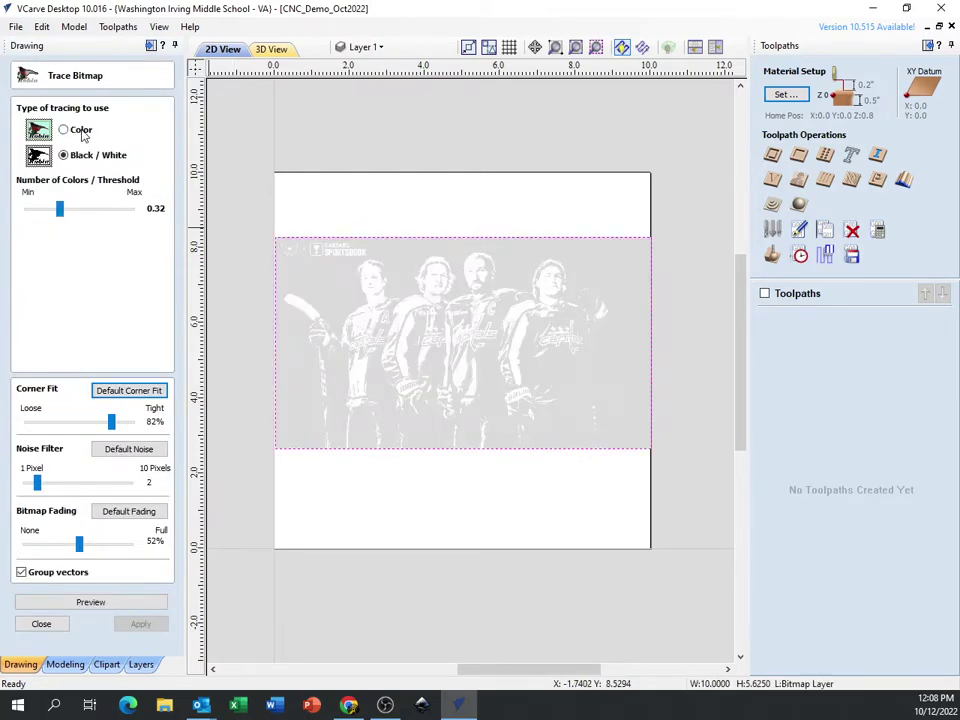
left_click(66, 133)
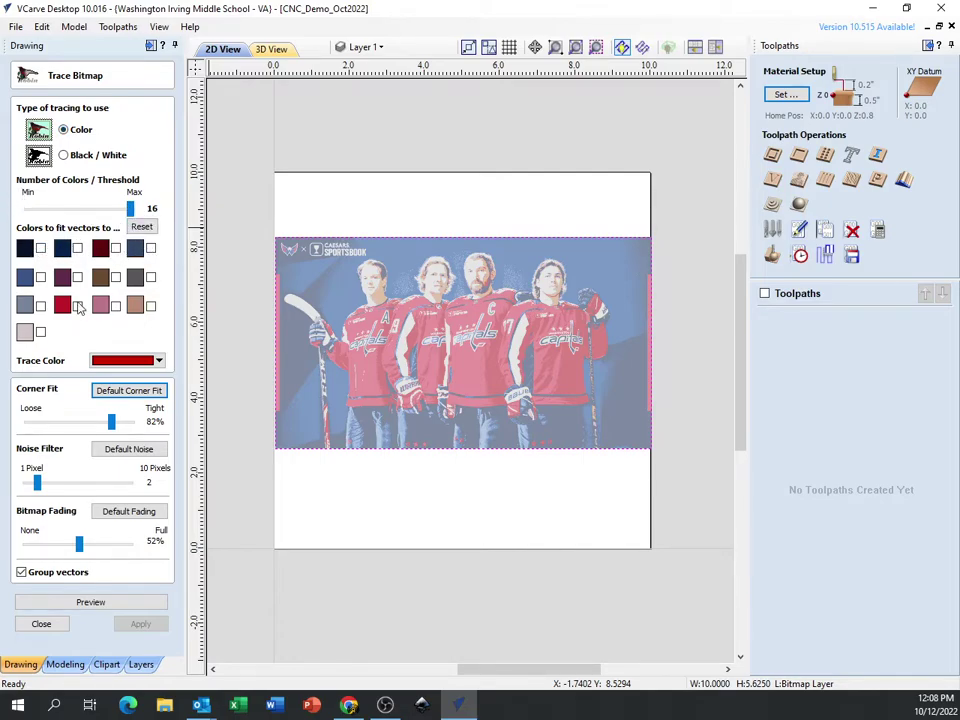
Examine the photo reduced to the maximum of 16 colors, looking closely at the faces, jerseys and gloves
mouse_move(129, 210)
left_mouse_down()
mouse_move(32, 208)
mouse_move(29, 196)
mouse_move(57, 209)
mouse_move(131, 210)
left_mouse_up()
left_click(452, 343)
left_click(352, 299)
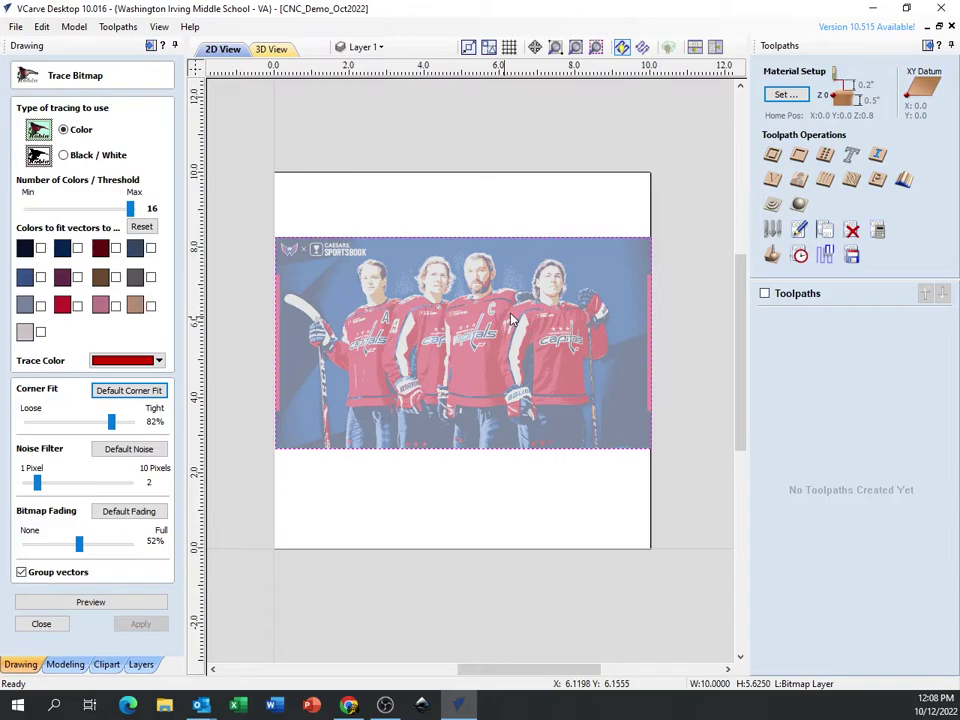
scroll(373, 366, "up", 3)
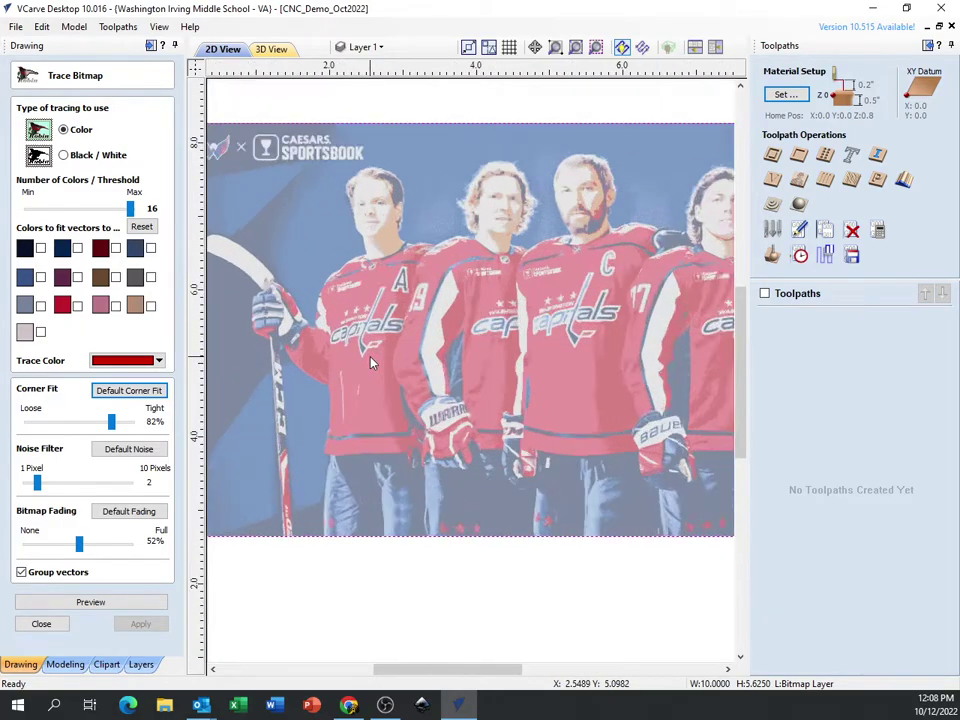
scroll(370, 363, "up", 3)
scroll(349, 231, "down", 2)
scroll(312, 218, "down", 1)
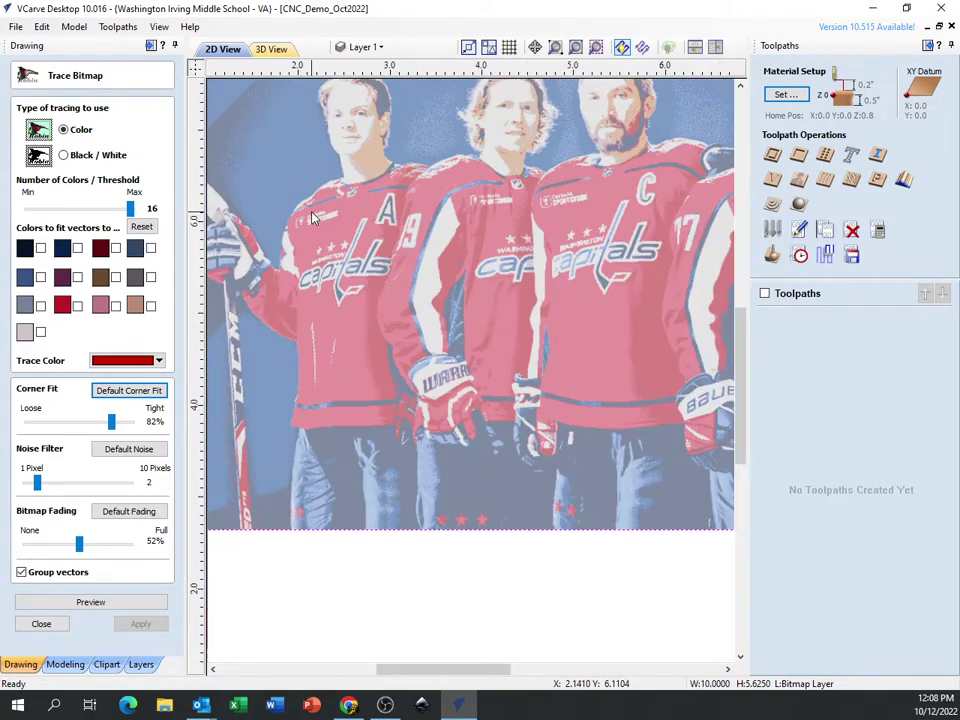
scroll(260, 170, "down", 2)
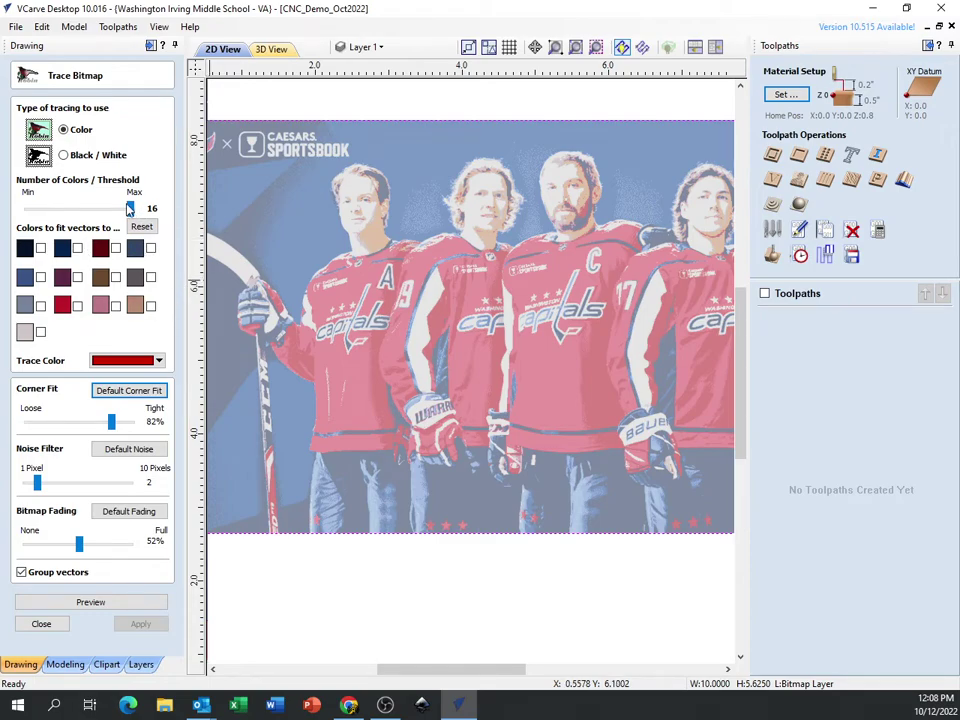
scroll(205, 215, "down", 1)
scroll(242, 178, "down", 1)
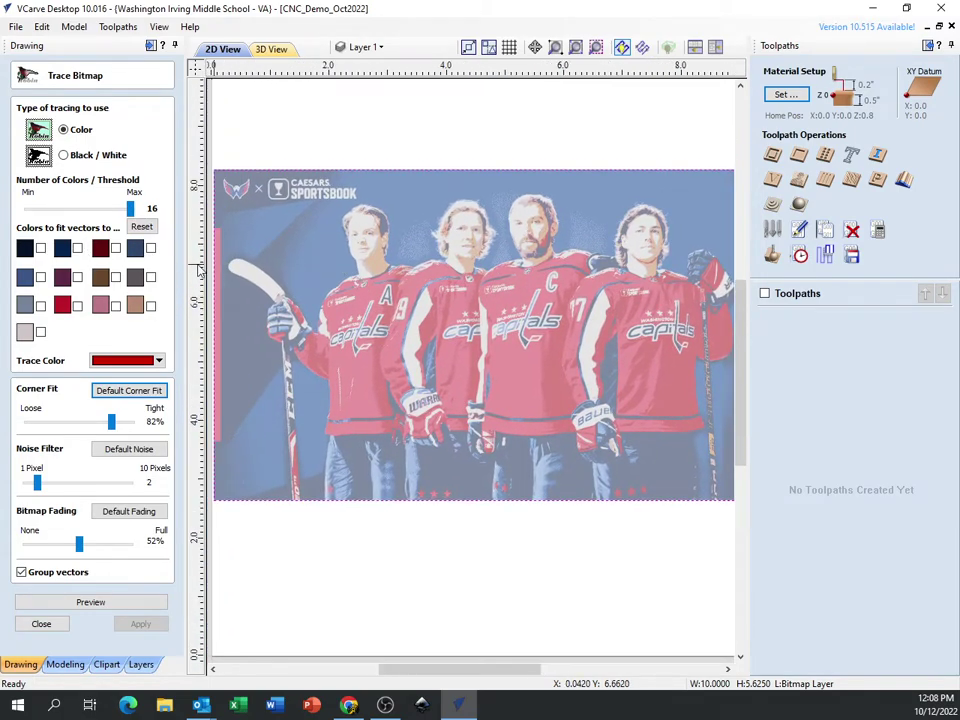
Reduce the trace to 5 colors and choose only the dark red and bright red to fit vectors to
left_click_drag(133, 210, 49, 209)
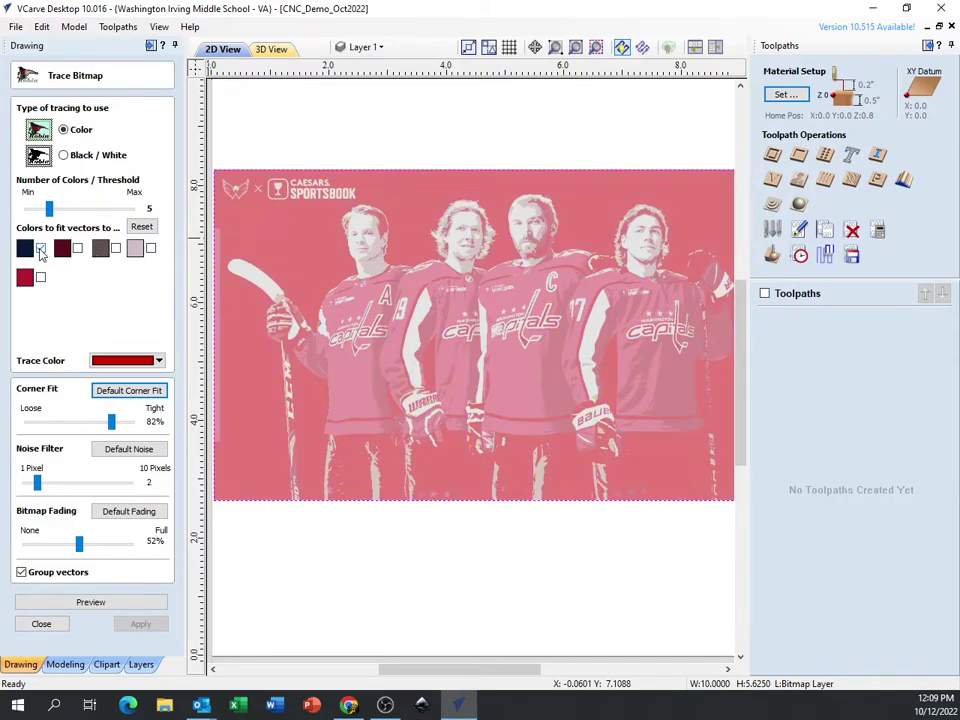
left_click(77, 249)
left_click(150, 249)
left_click(78, 249)
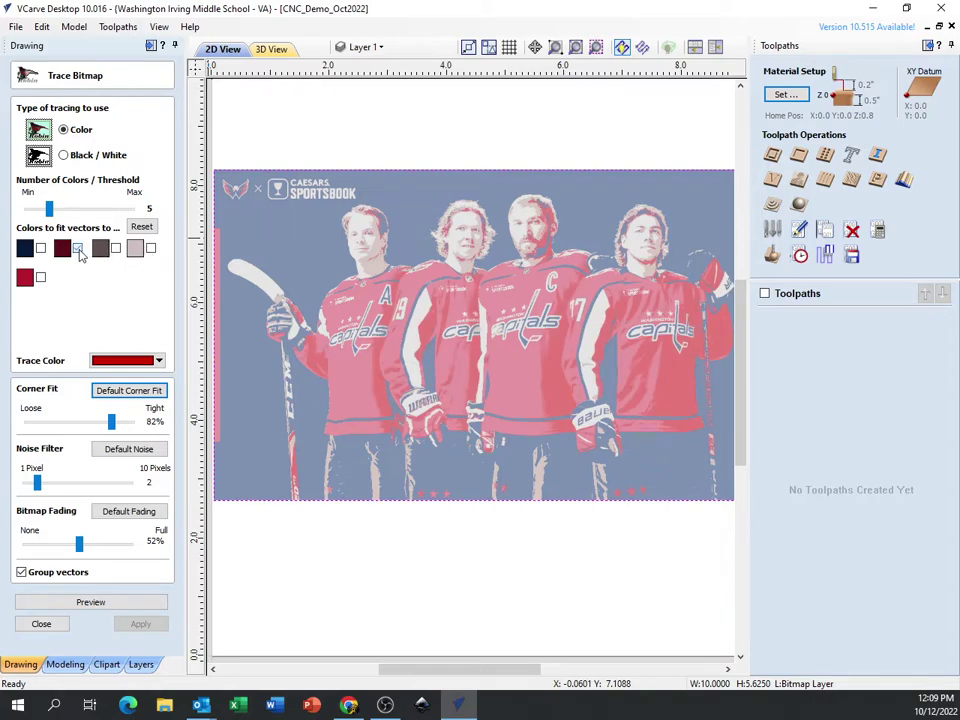
left_click(41, 278)
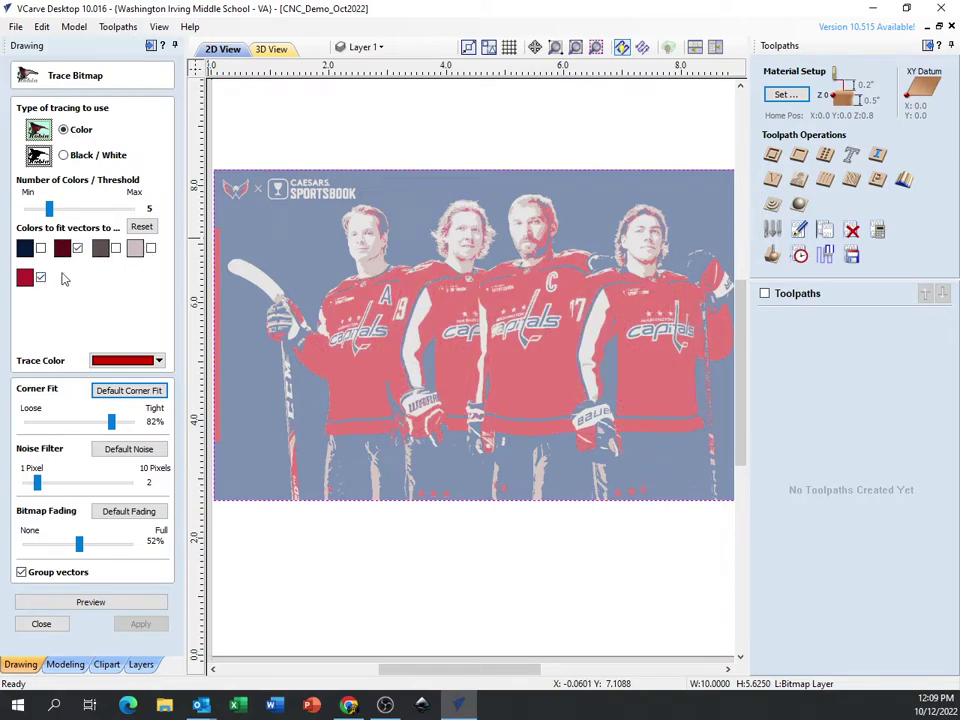
Preview and apply the grouped trace of the two reds, and inspect the resulting outlines around the first player's jersey lettering
left_click(105, 603)
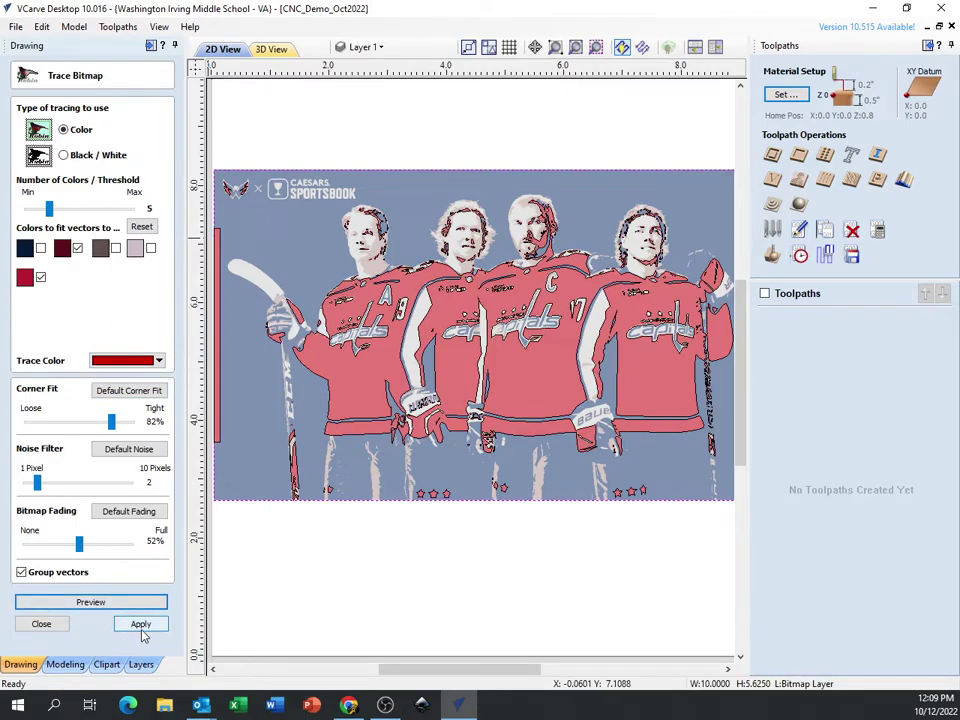
left_click(140, 624)
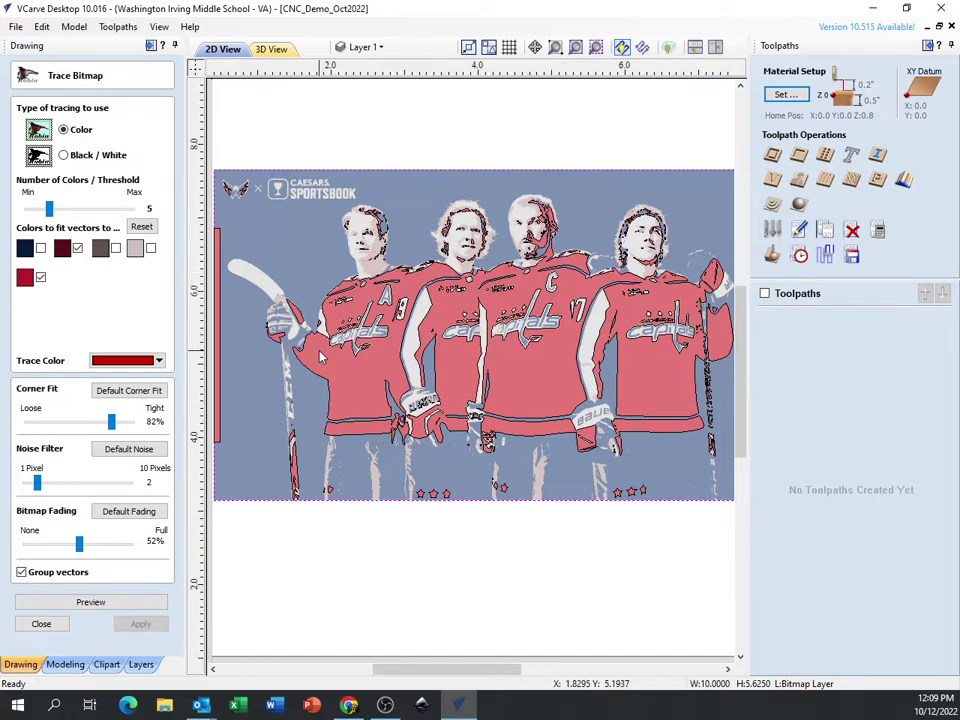
scroll(320, 357, "up", 2)
scroll(320, 357, "up", 6)
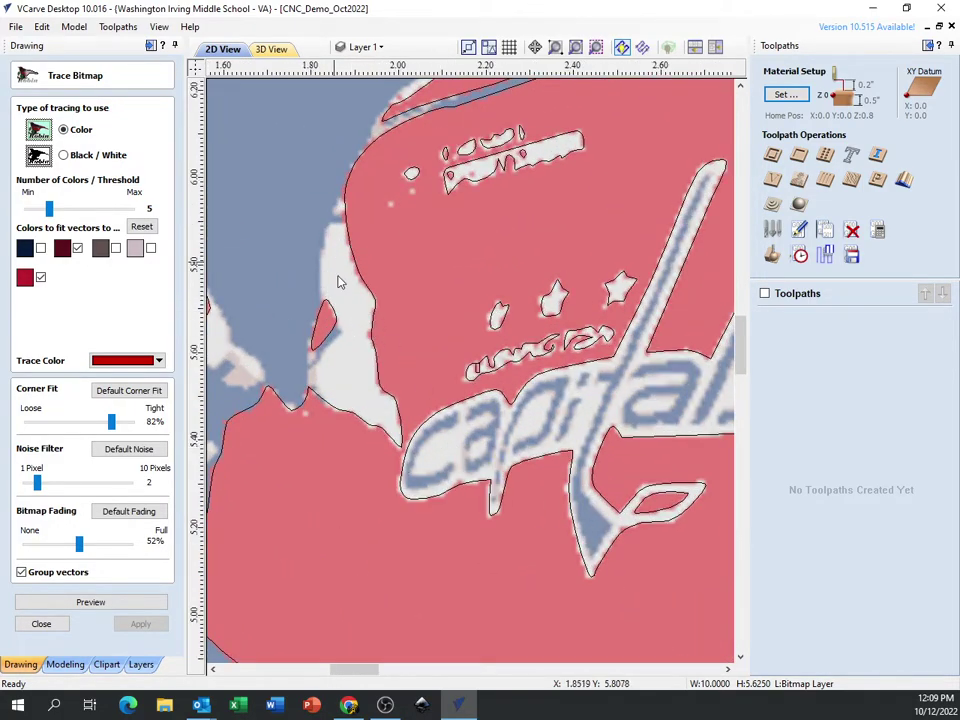
scroll(473, 433, "down", 8)
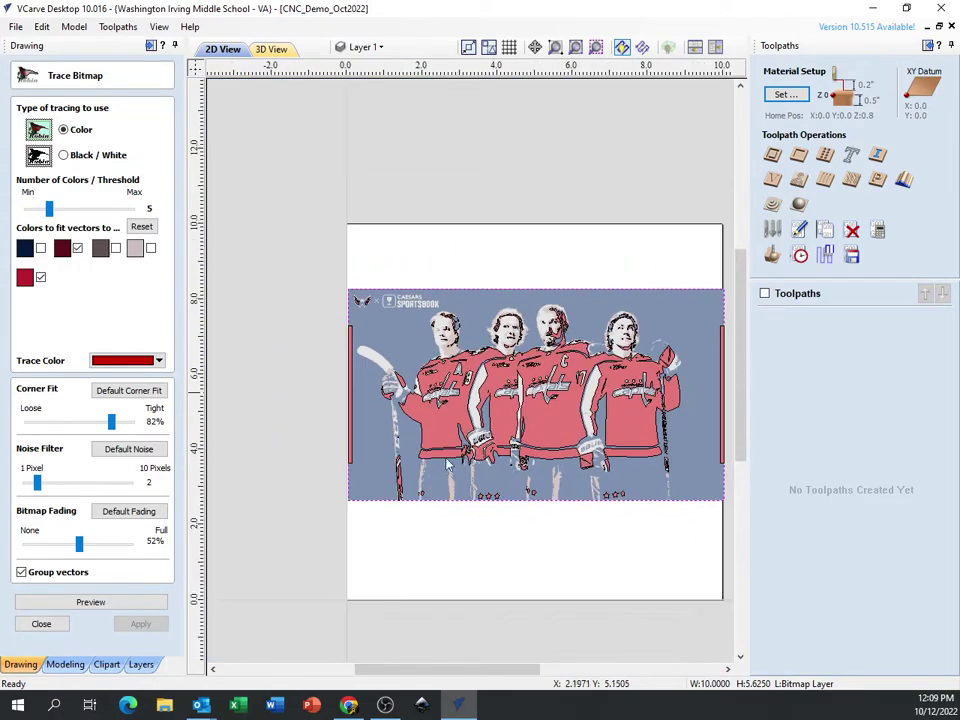
Close the bitmap trace, delete the photo from the board and inspect the remaining vectors around the first player's face and jersey
left_click(427, 432)
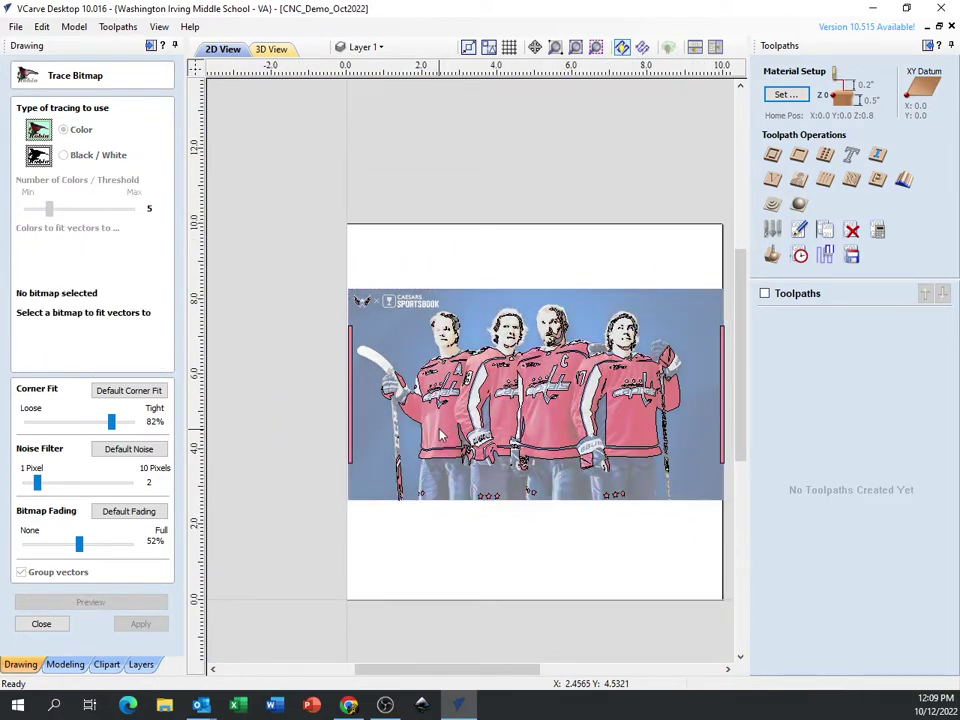
left_click(441, 432)
left_click(41, 624)
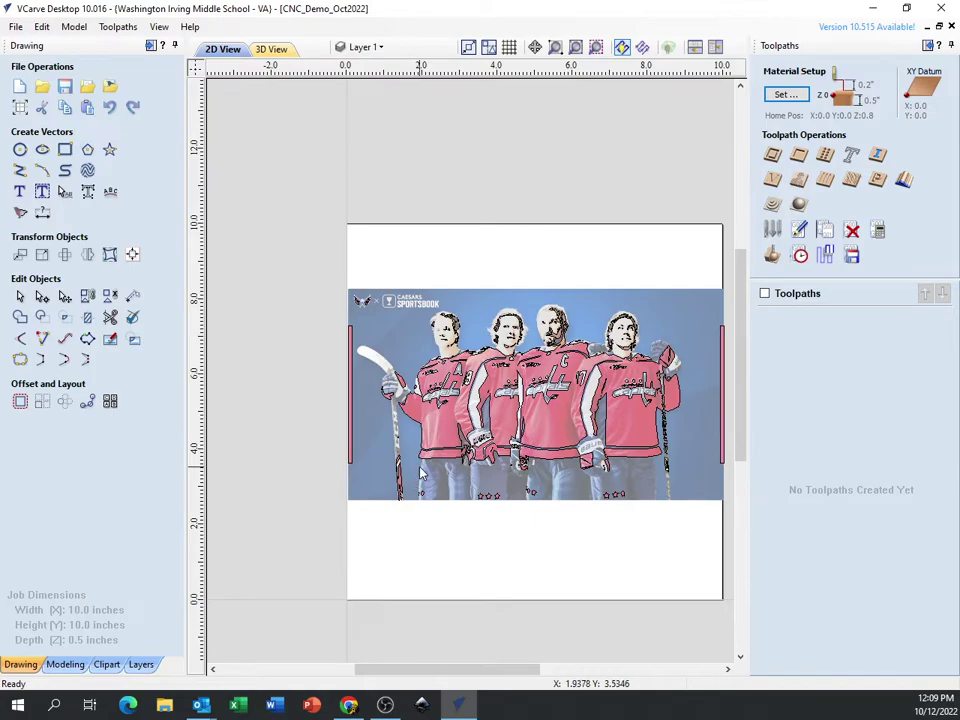
key("Delete")
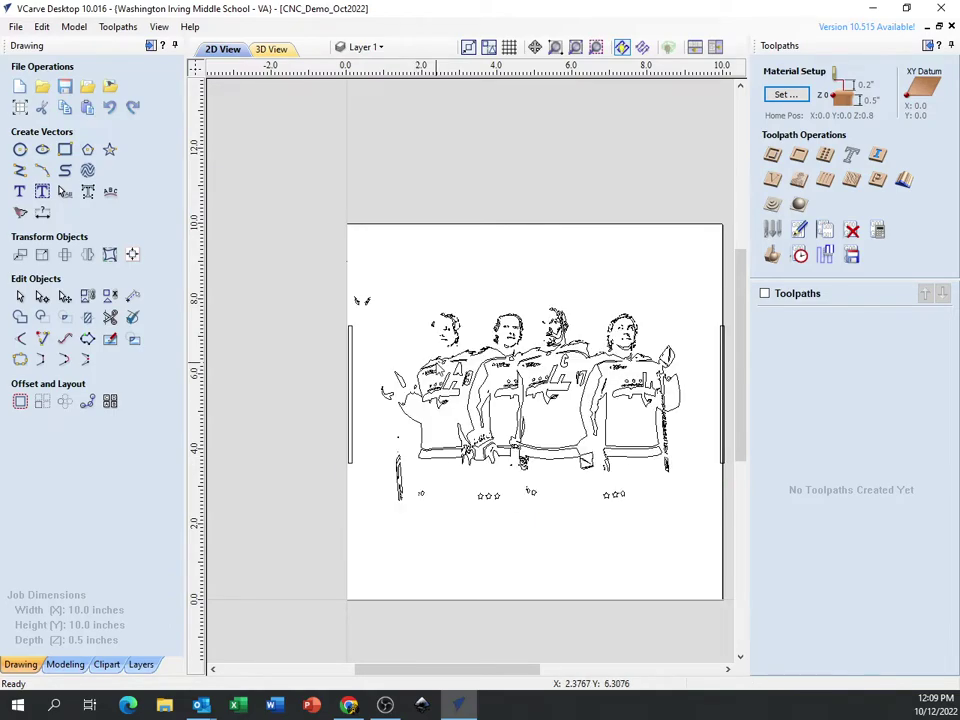
scroll(437, 370, "up", 5)
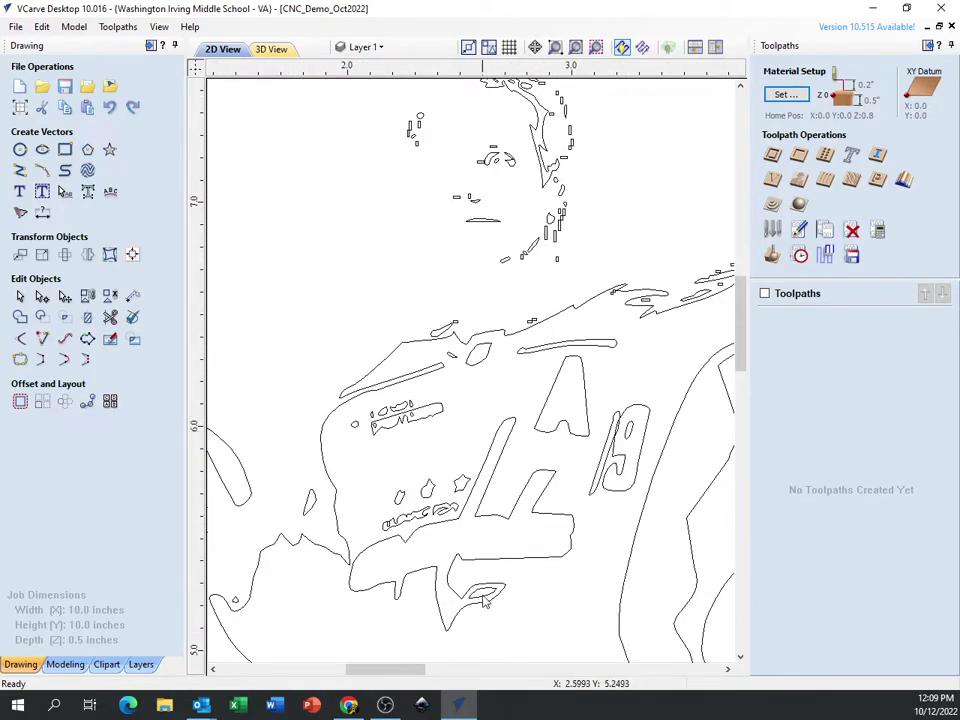
Examine the traced red vectors across all four players, the bar and the small glove outlines near the board's edge
scroll(520, 537, "down", 5)
scroll(520, 537, "down", 2)
scroll(340, 253, "up", 2)
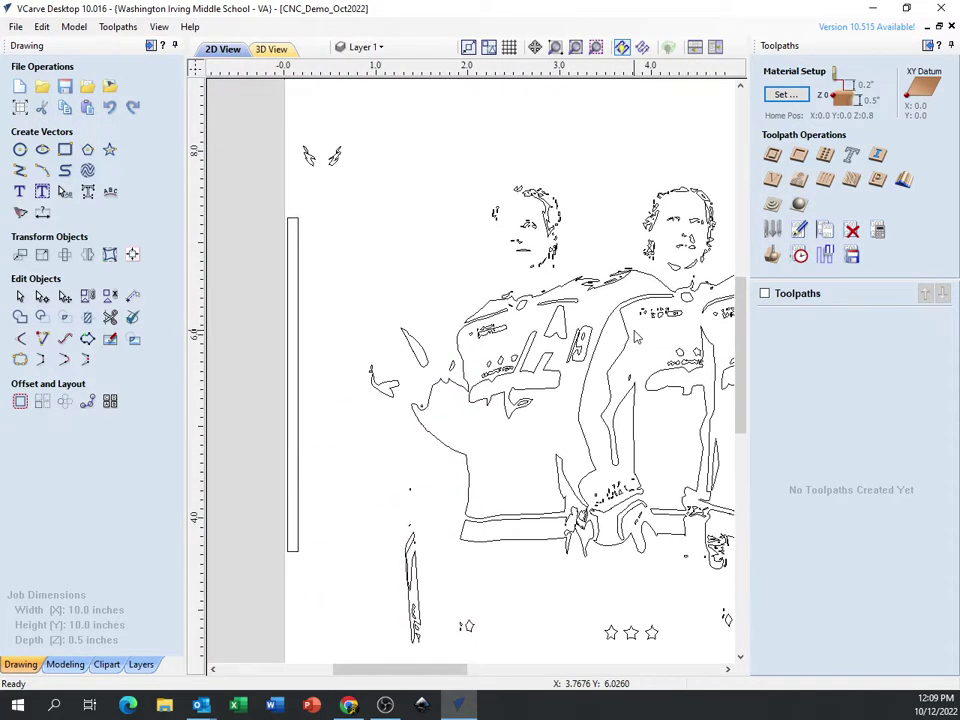
scroll(435, 326, "up", 4)
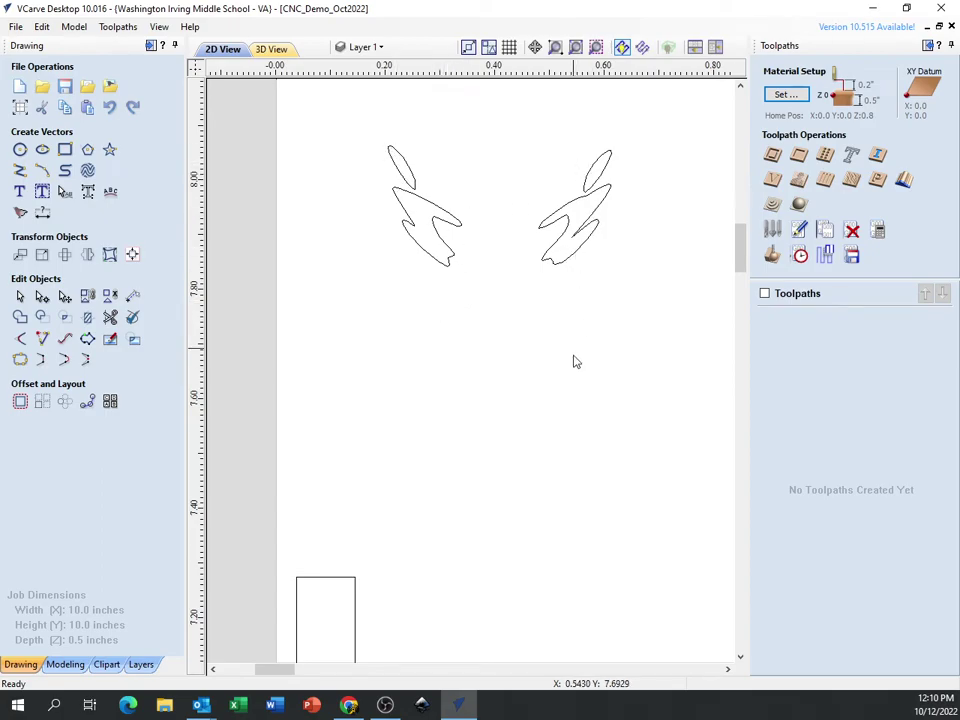
scroll(583, 377, "down", 5)
scroll(522, 368, "down", 5)
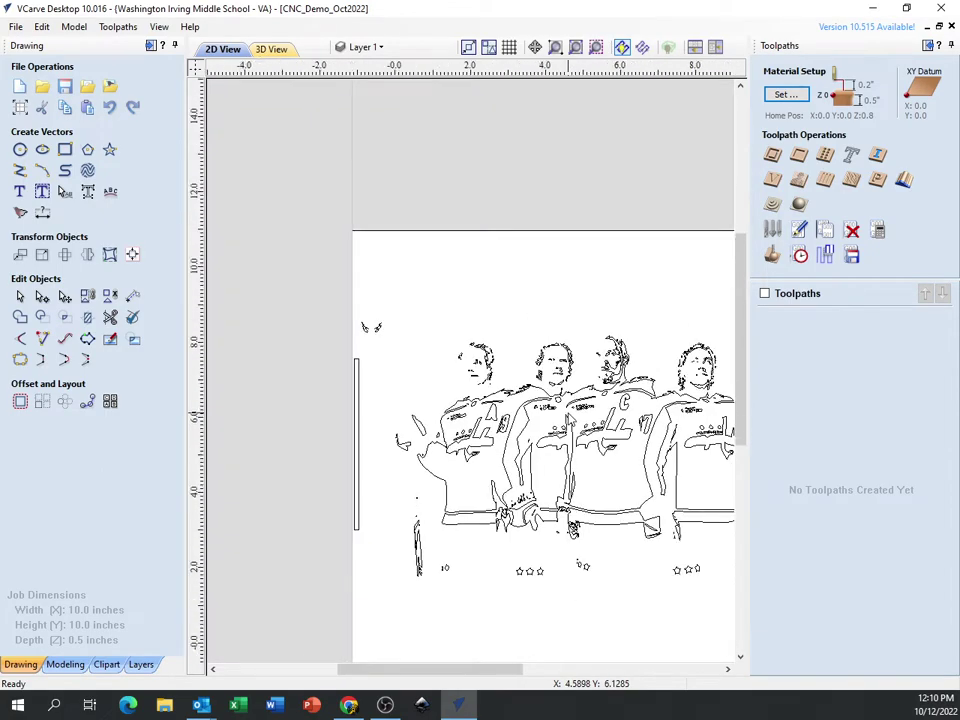
scroll(514, 400, "up", 2)
scroll(572, 430, "down", 1)
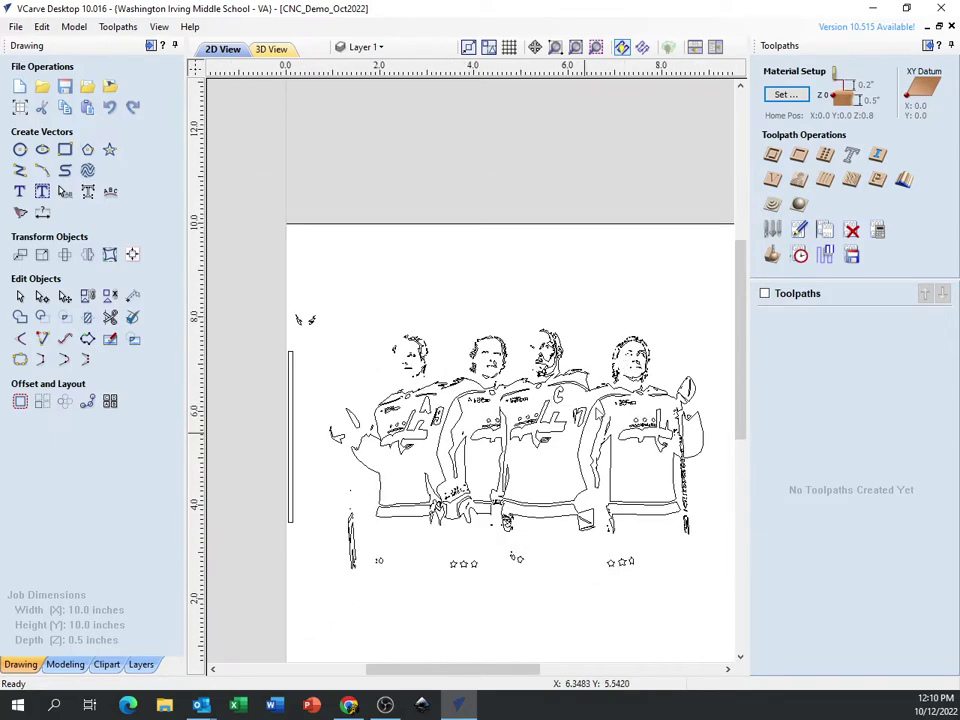
Undo the photo's deletion and its color trace so the traced vectors are cleared from the board
key("ctrl+z")
key("ctrl+z")
key("ctrl+z")
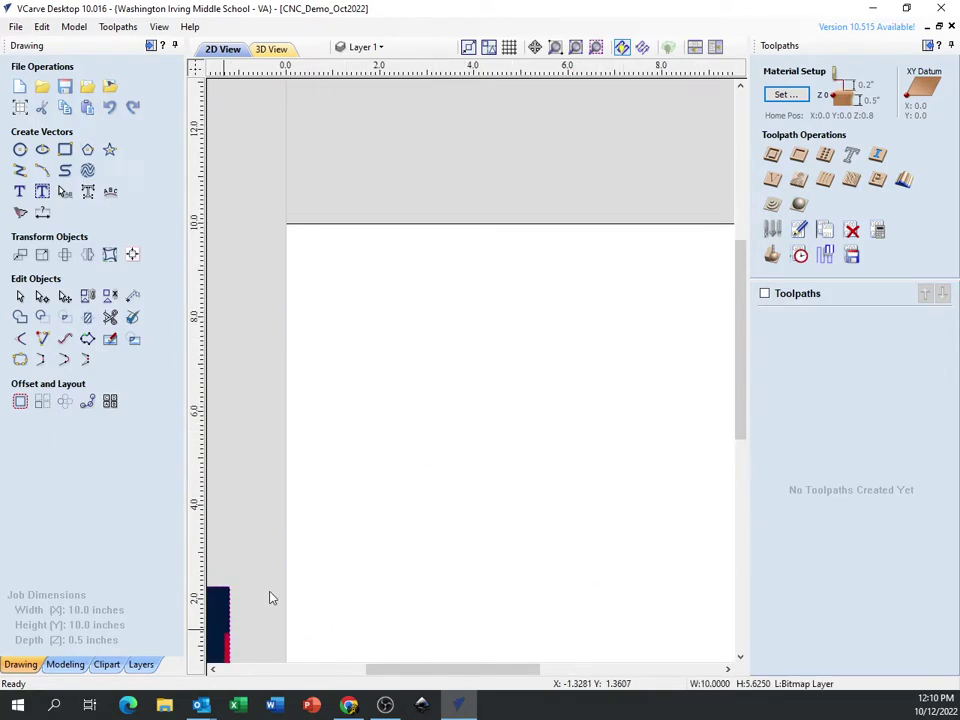
Switch to Chrome, enlarge the dark blue Washington Capitals logo from the nhl.com result and copy the image
left_click(349, 705)
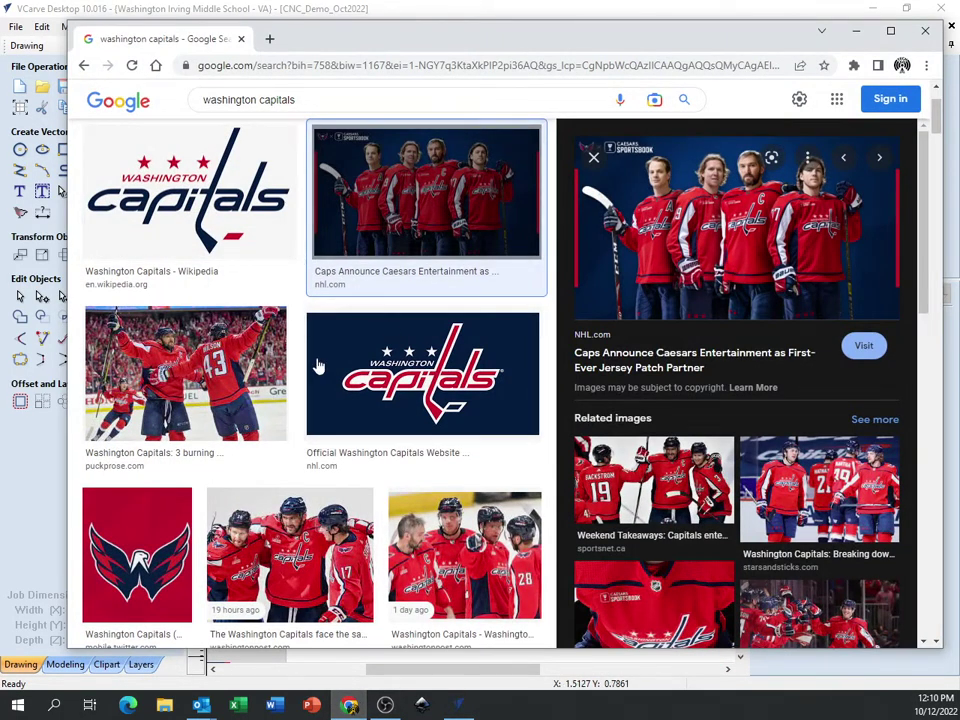
left_click(378, 370)
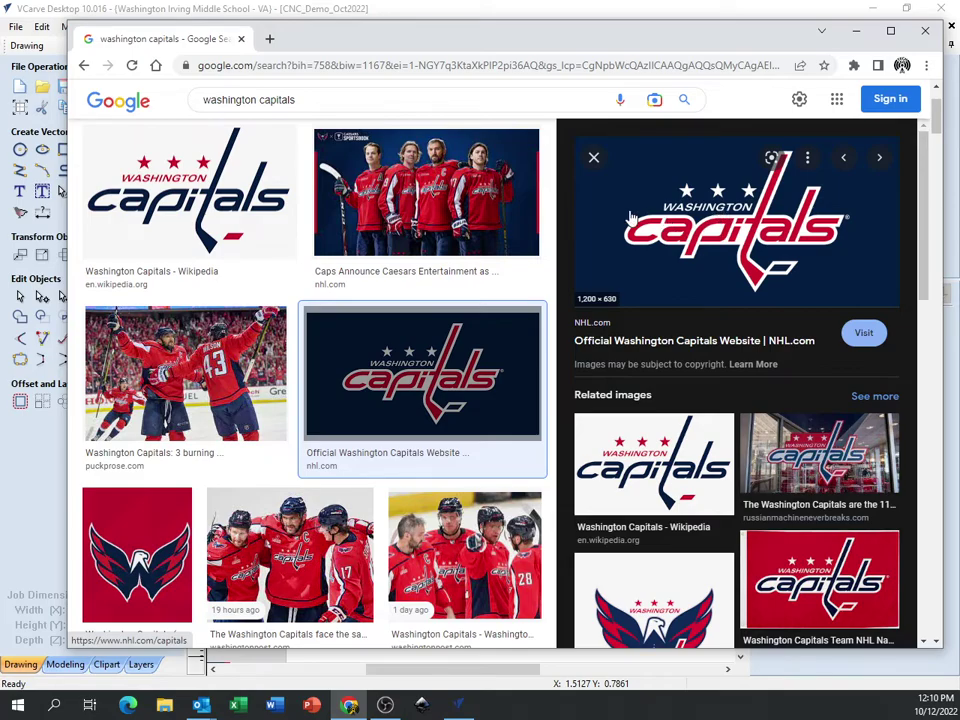
right_click(750, 210)
left_click(798, 397)
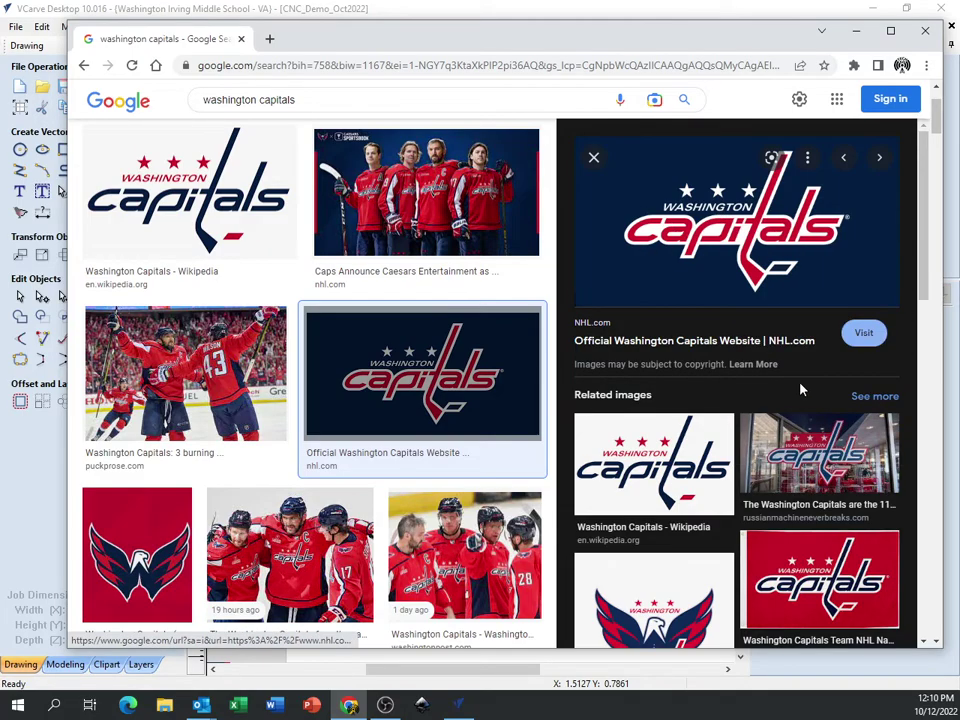
Return to VCarve Desktop, paste the copied Capitals logo onto the board and select the bitmap
left_click(855, 33)
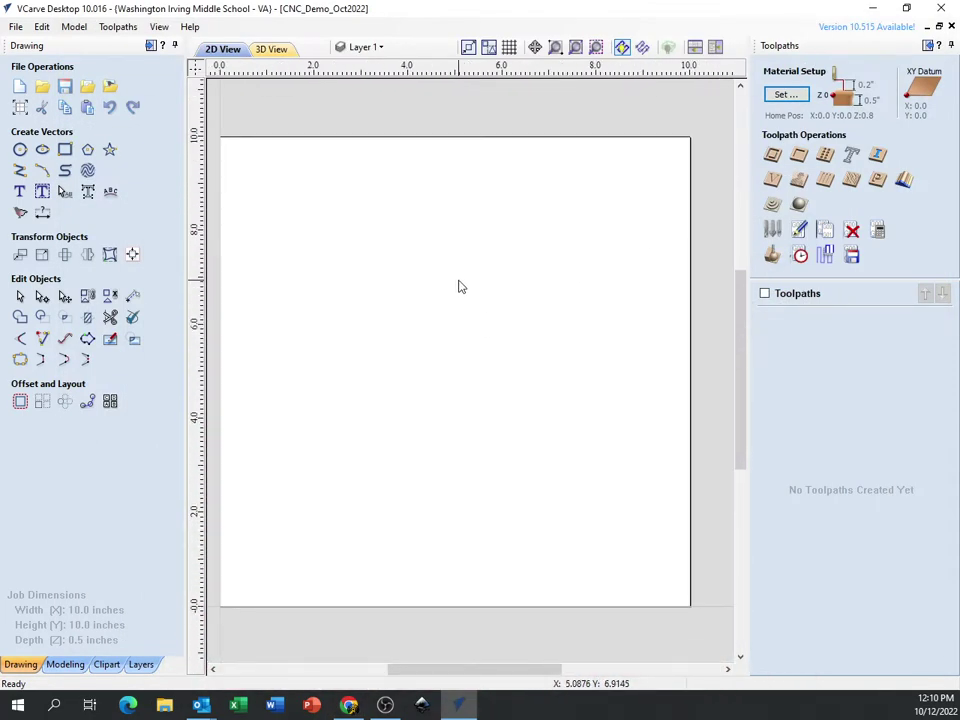
right_click(441, 305)
left_click(476, 384)
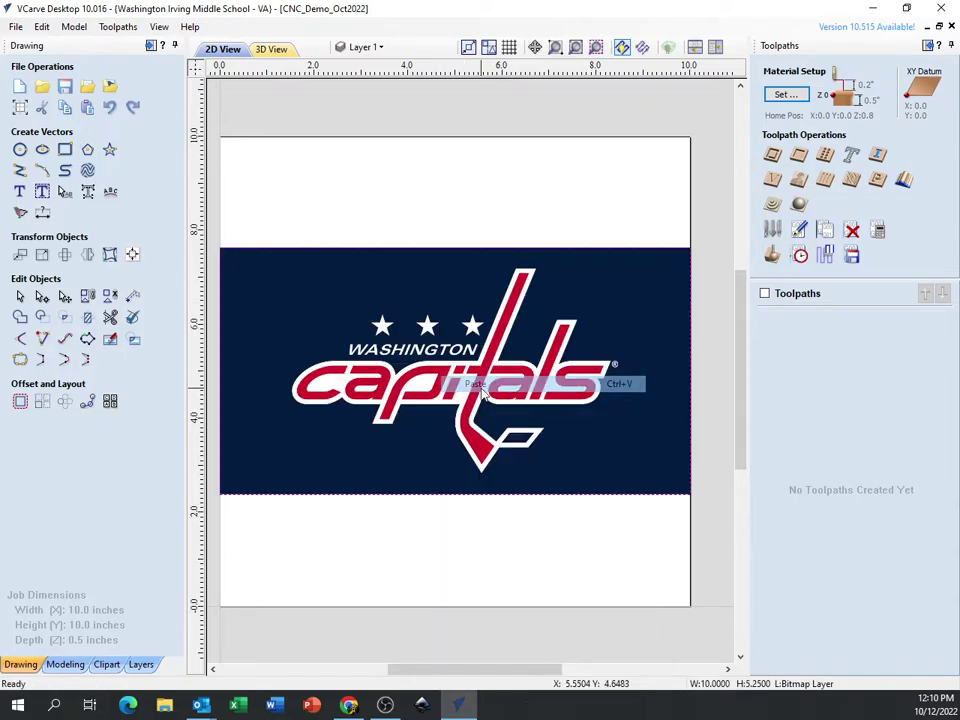
left_click(465, 626)
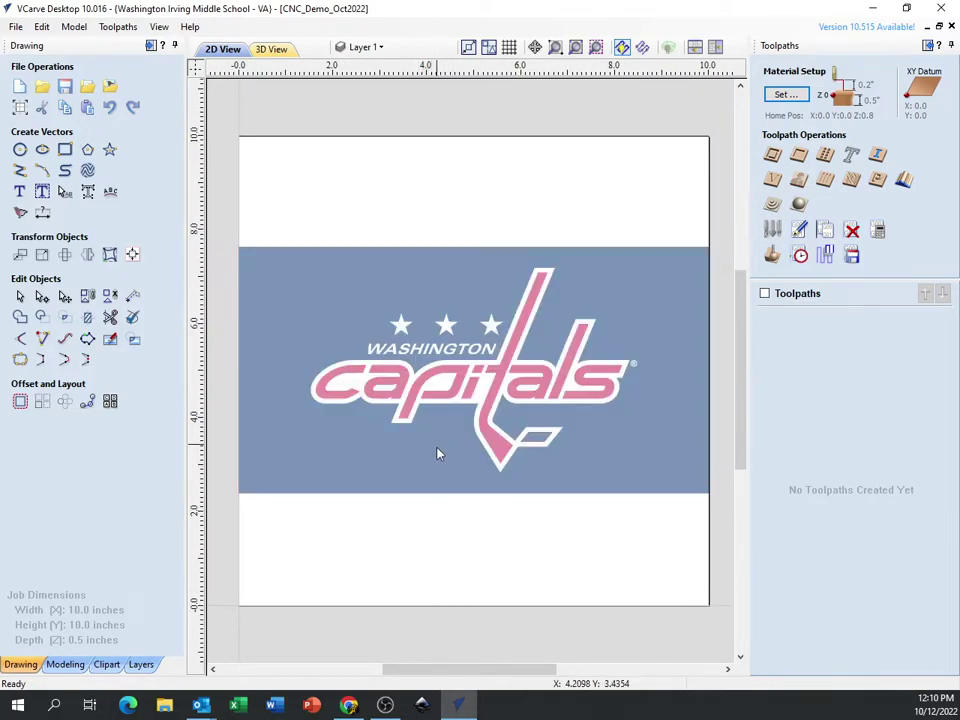
left_click(438, 436)
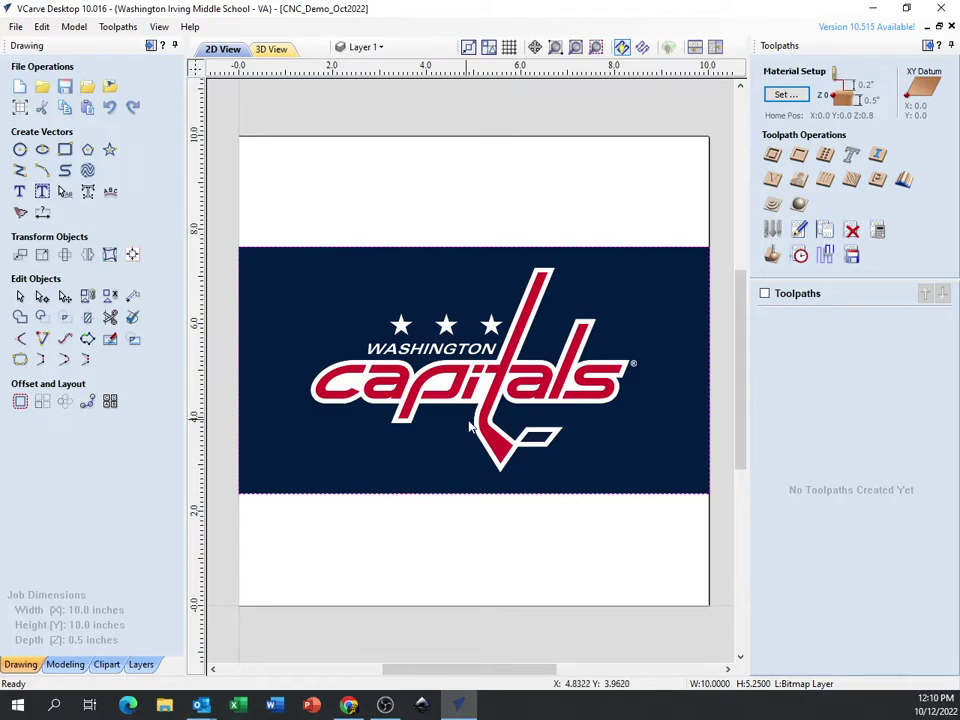
Start a color trace of the logo bitmap, reduce it to 3 colors and choose white to fit vectors to
left_click(20, 213)
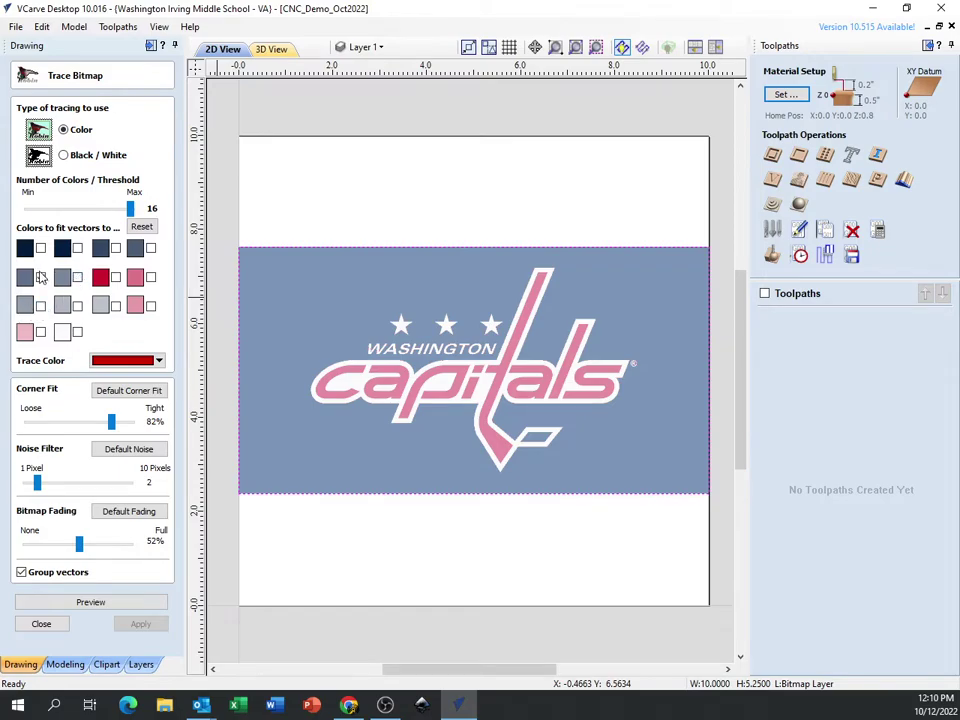
left_click_drag(129, 210, 38, 215)
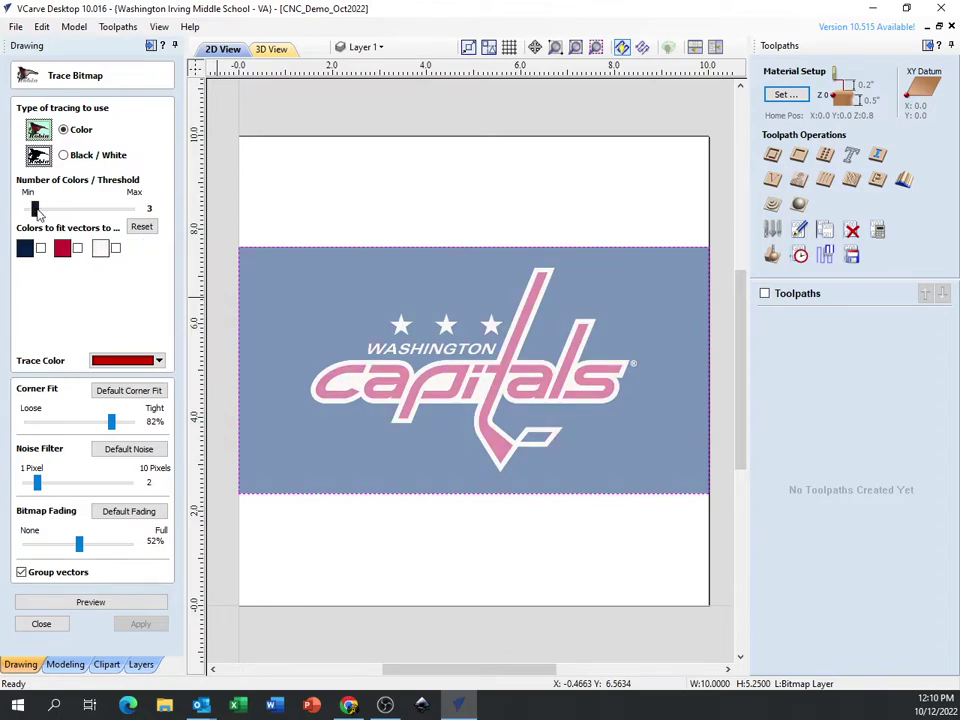
left_click(115, 250)
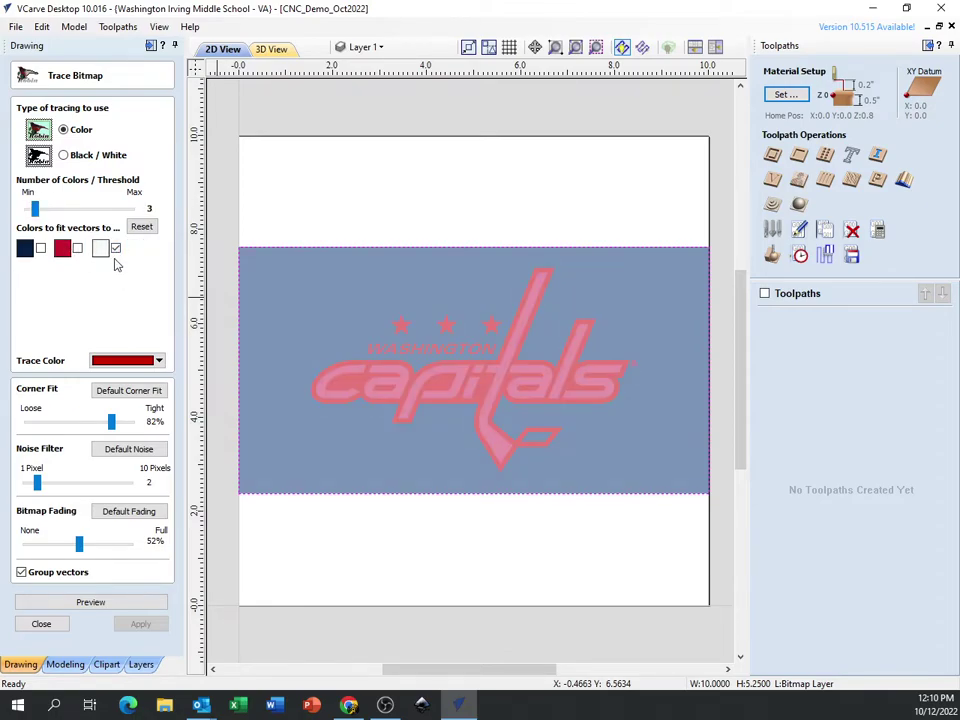
Compare fitting vectors to red, white and both around the logo lettering, and preview the combined red-and-white trace
left_click(115, 250)
left_click(77, 249)
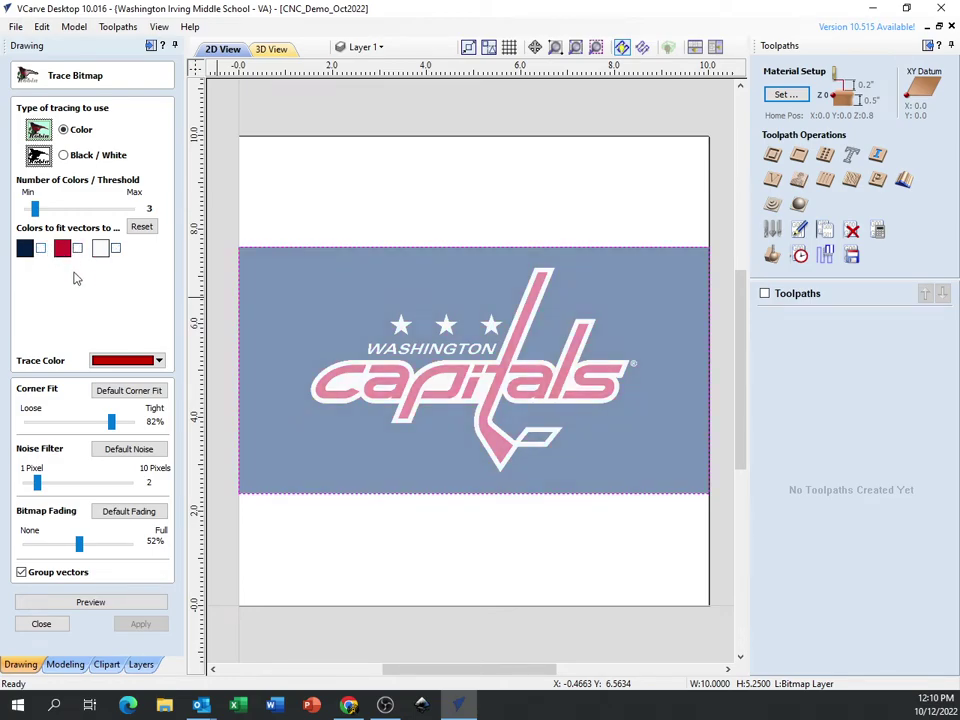
left_click(78, 249)
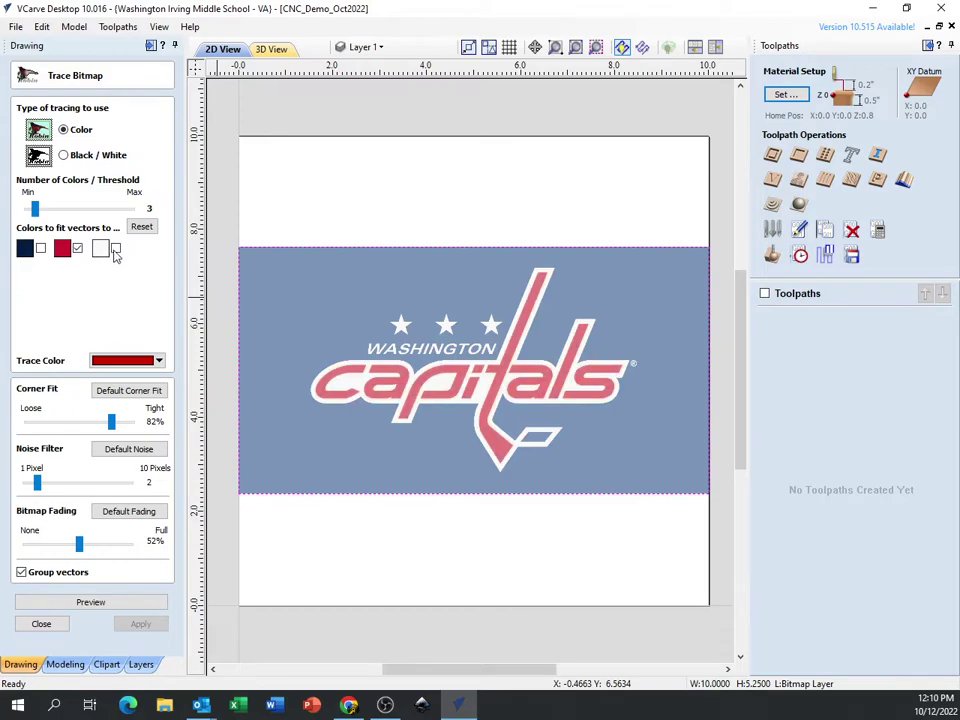
left_click(116, 250)
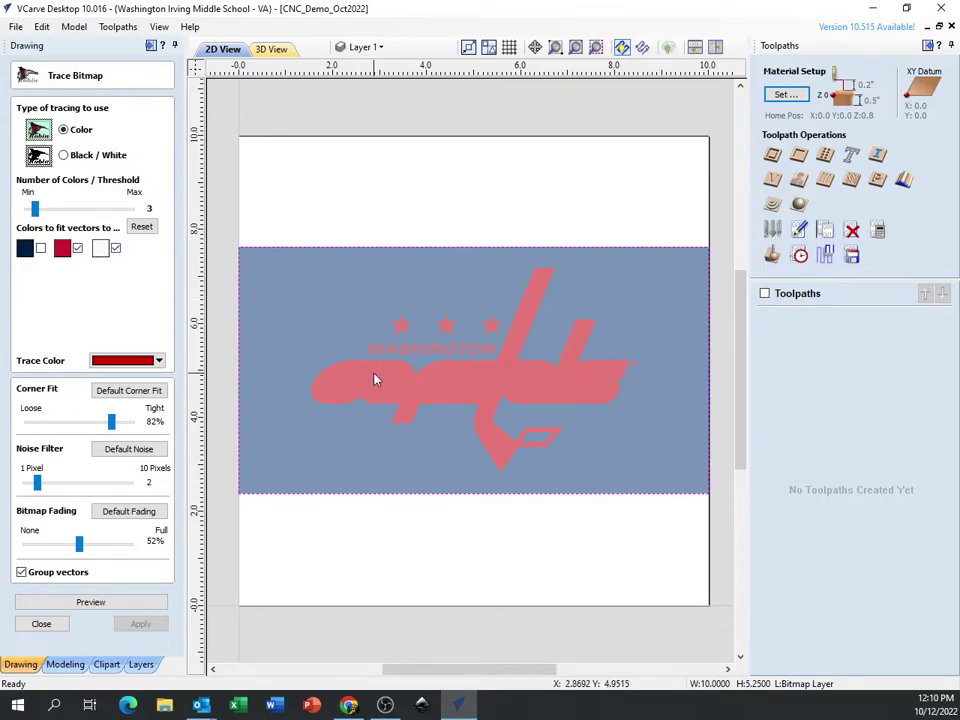
scroll(337, 402, "up", 3)
scroll(337, 402, "up", 3)
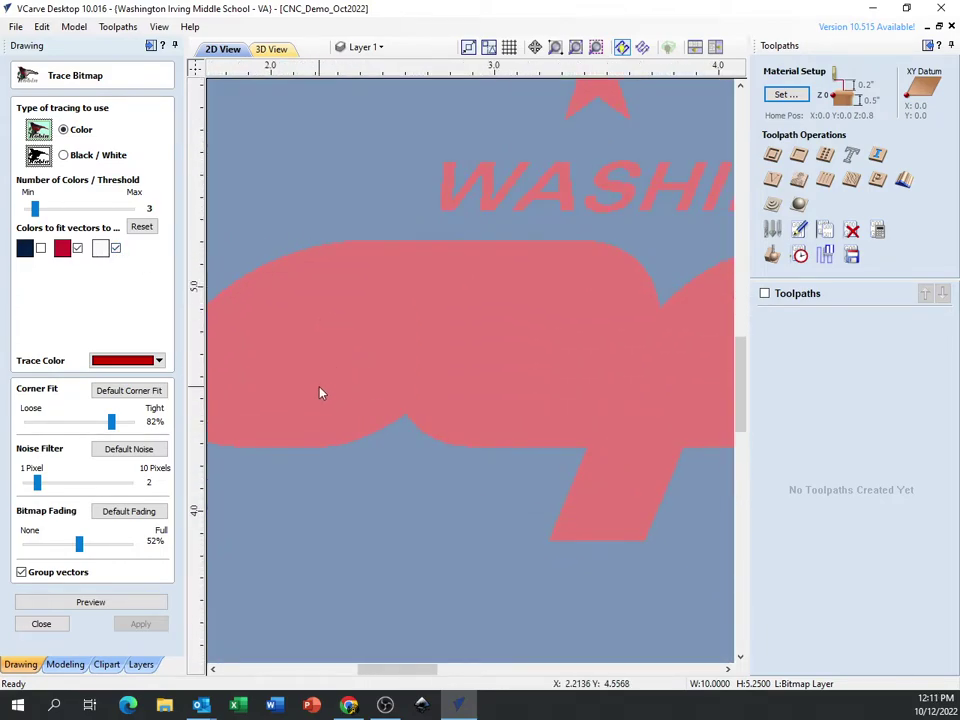
left_click(78, 249)
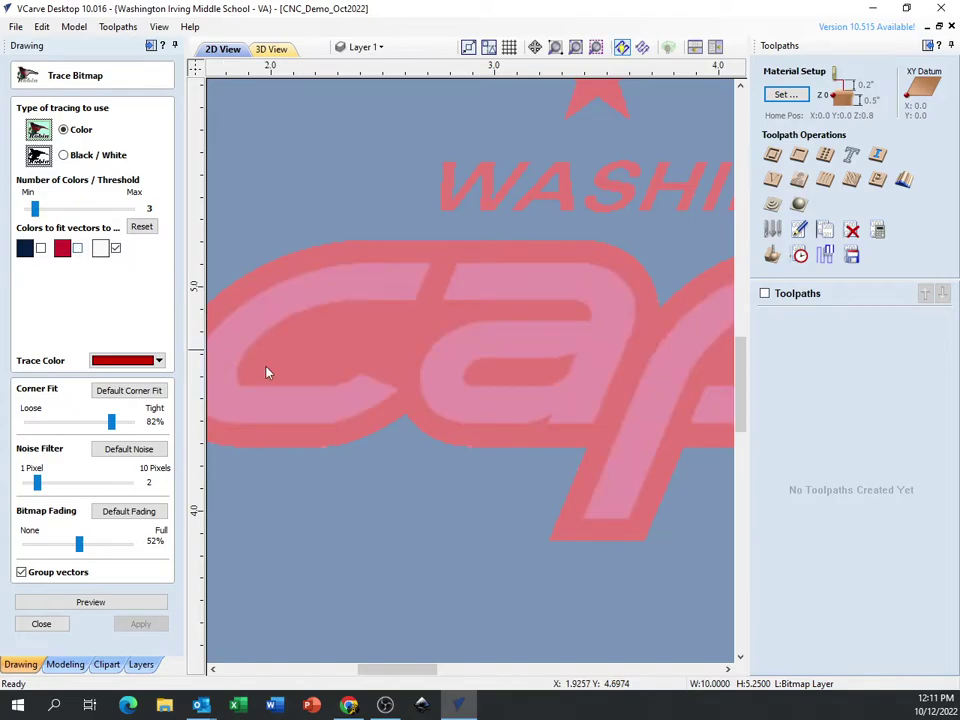
left_click(78, 249)
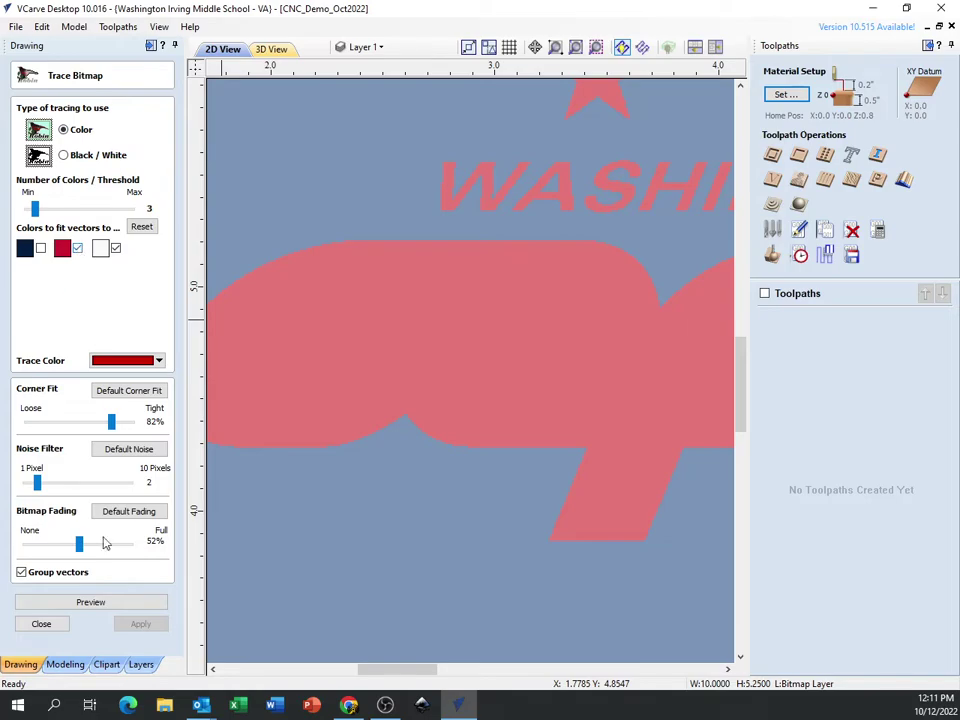
left_click(90, 602)
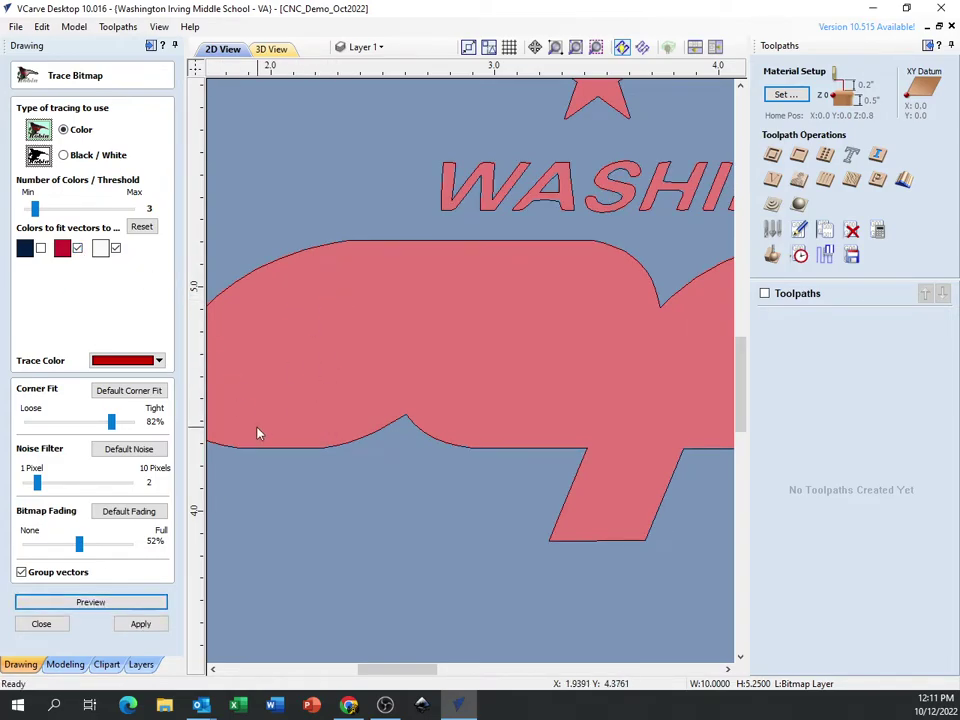
Restrict the trace to red only, preview it and inspect the resulting outlines across the whole logo
left_click(115, 249)
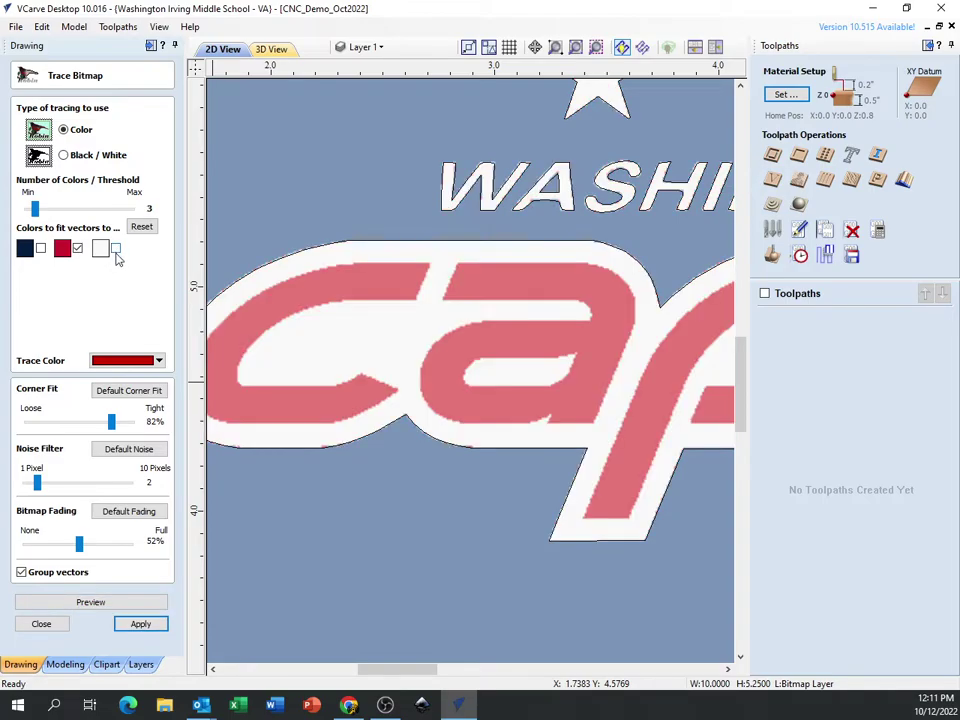
left_click(98, 602)
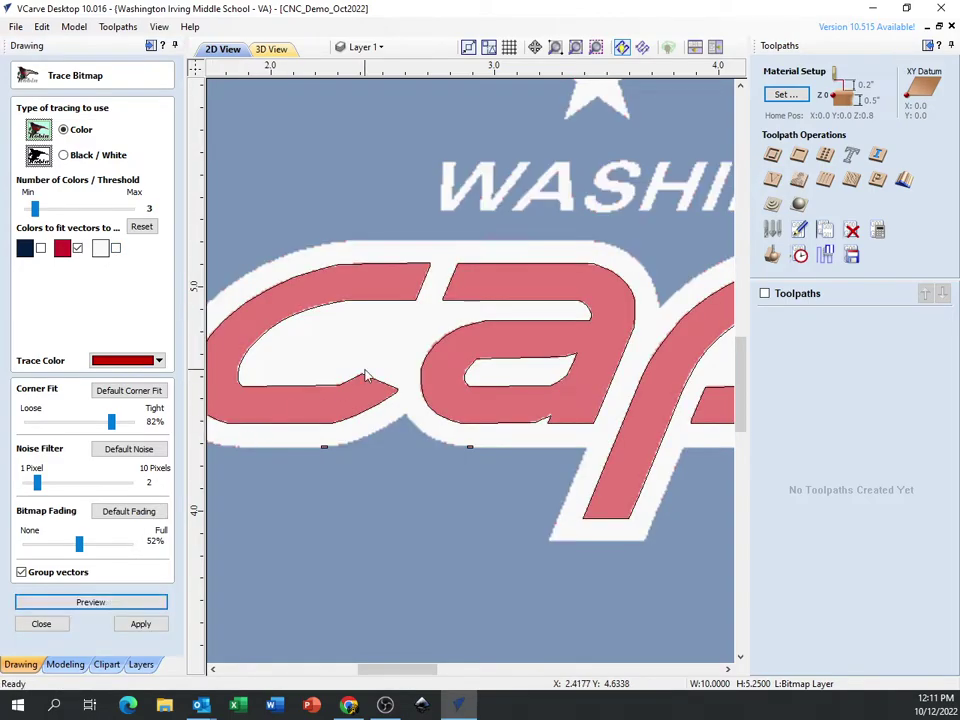
scroll(378, 388, "down", 2)
scroll(378, 388, "down", 3)
scroll(467, 400, "up", 1)
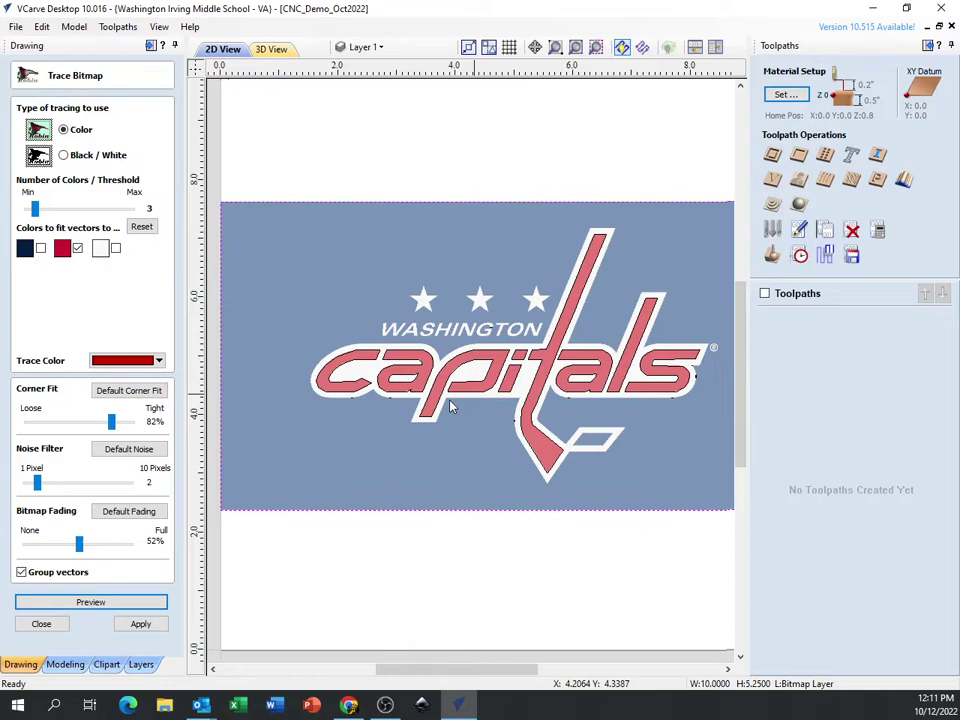
middle_click_drag(427, 412, 443, 400)
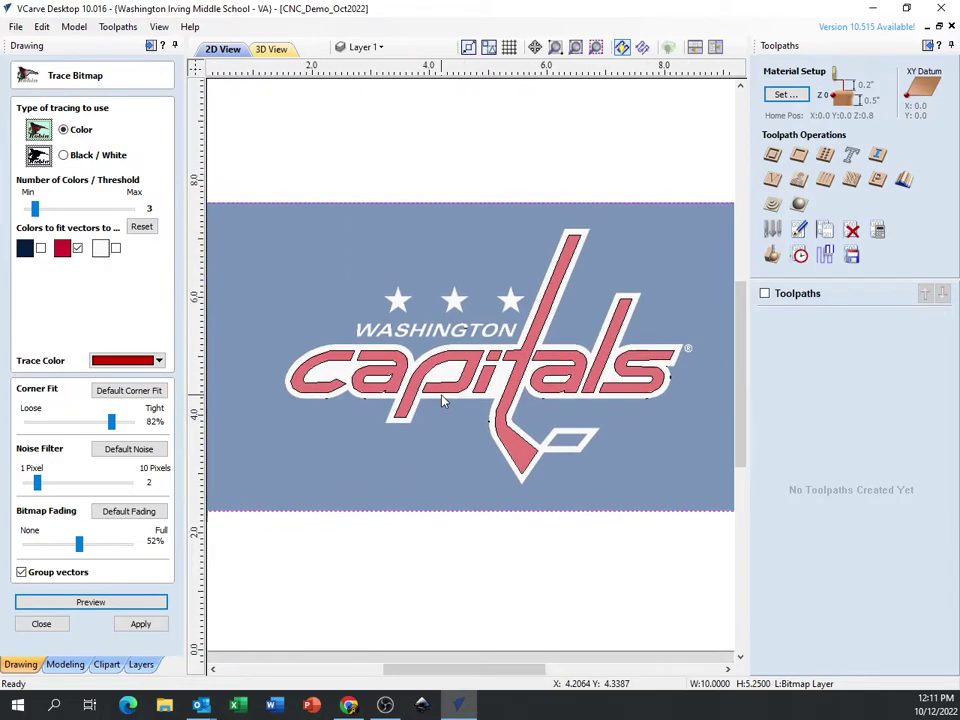
Choose only white to fit vectors to, then preview and apply the grouped trace
left_click(78, 248)
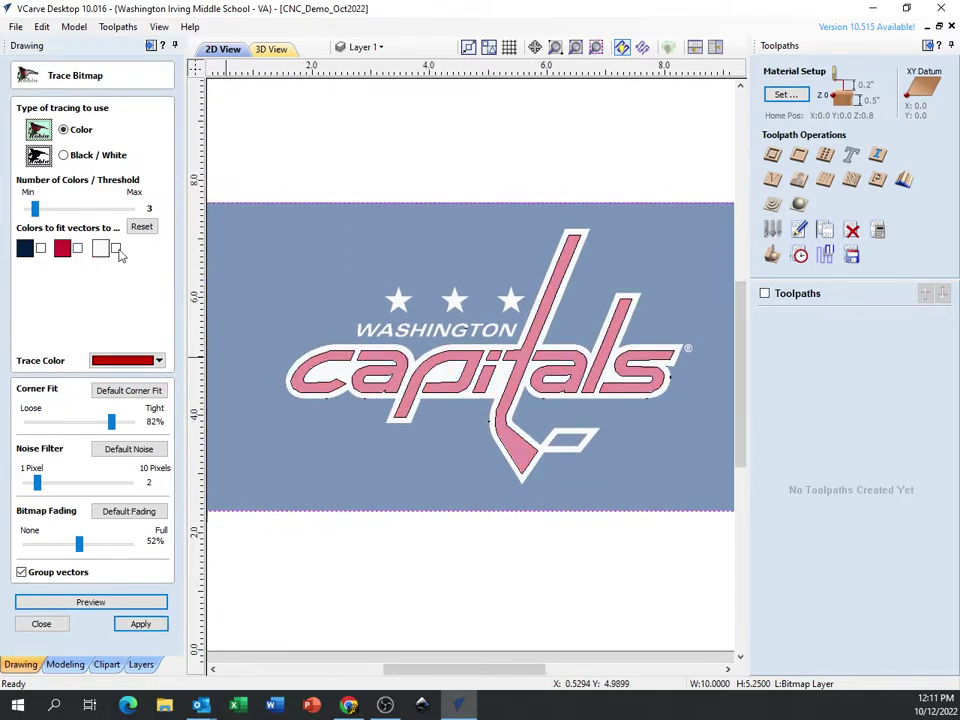
left_click(116, 249)
left_click(90, 602)
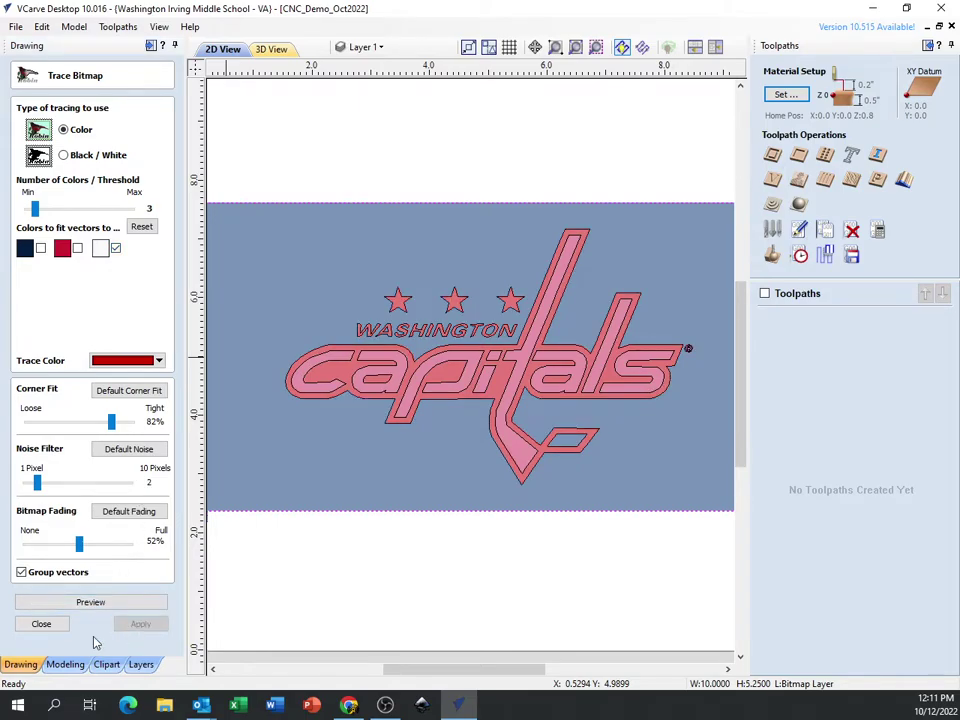
Close the bitmap trace, delete the logo bitmap from the board and inspect the remaining vectors
left_click(50, 625)
scroll(364, 514, "down", 2)
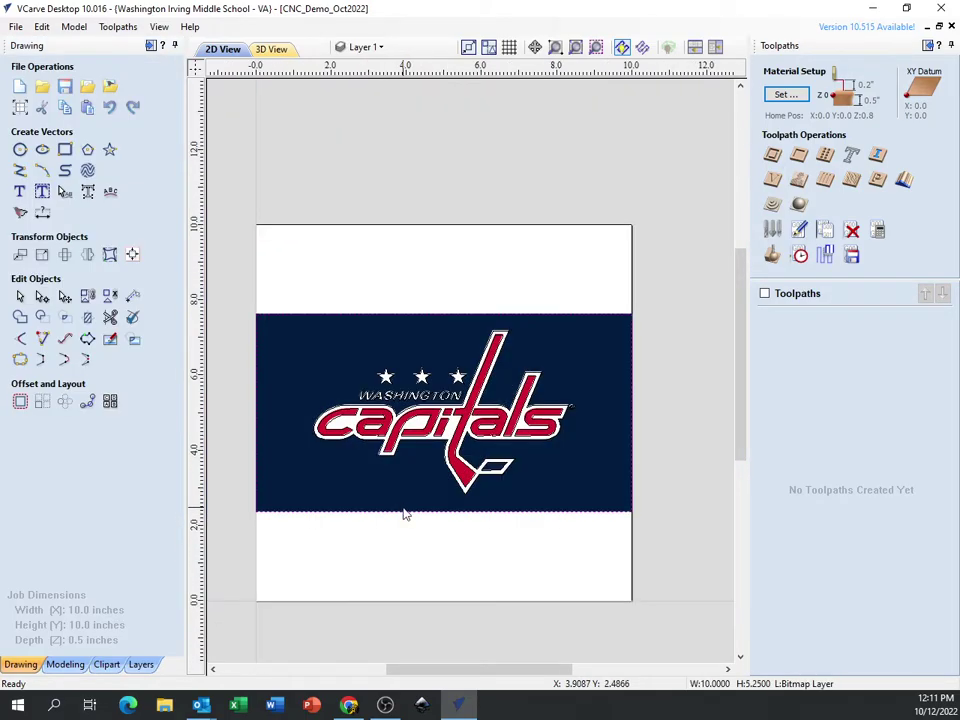
key("Delete")
scroll(414, 474, "up", 3)
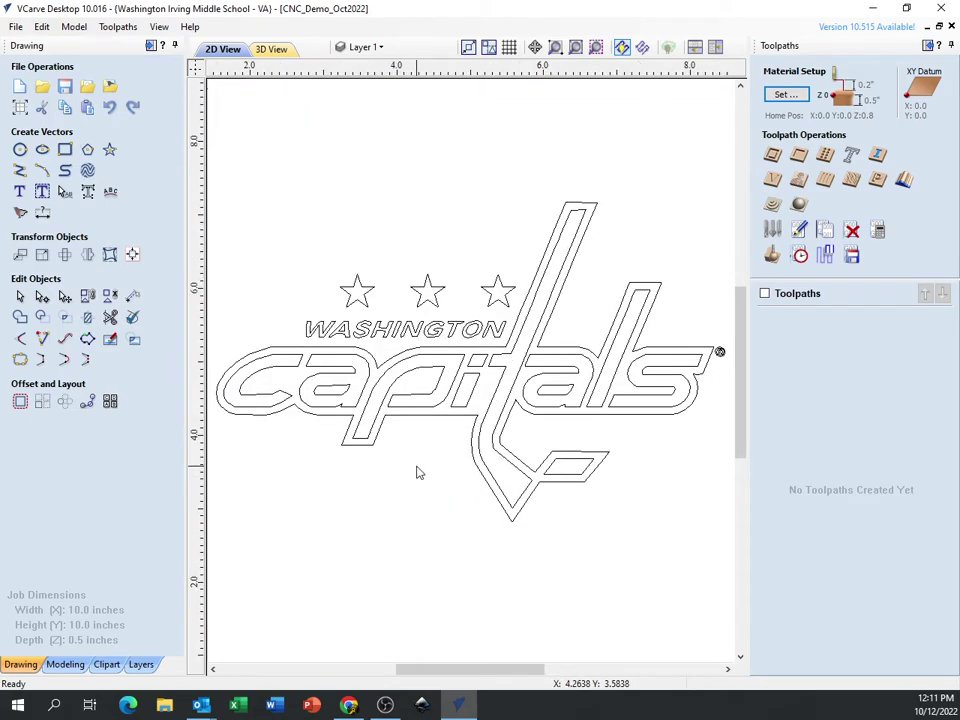
scroll(582, 325, "down", 2)
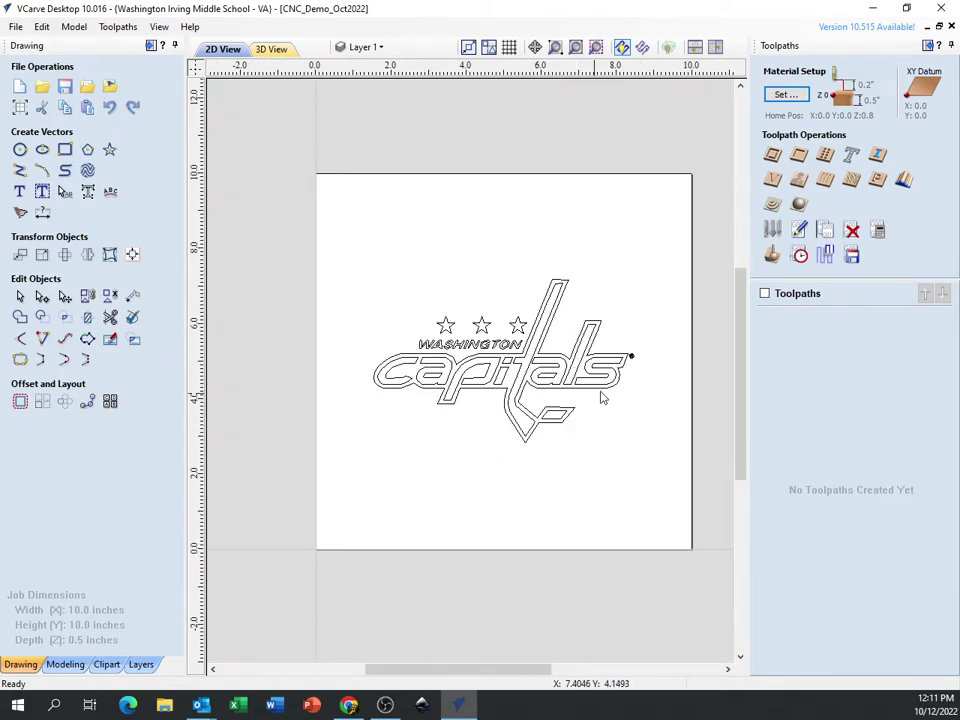
Calculate a V-Carve toolpath for the traced logo vectors with the 90° 1/2" V-bit and flat depth disabled, and reset the preview
left_click_drag(430, 336, 703, 337)
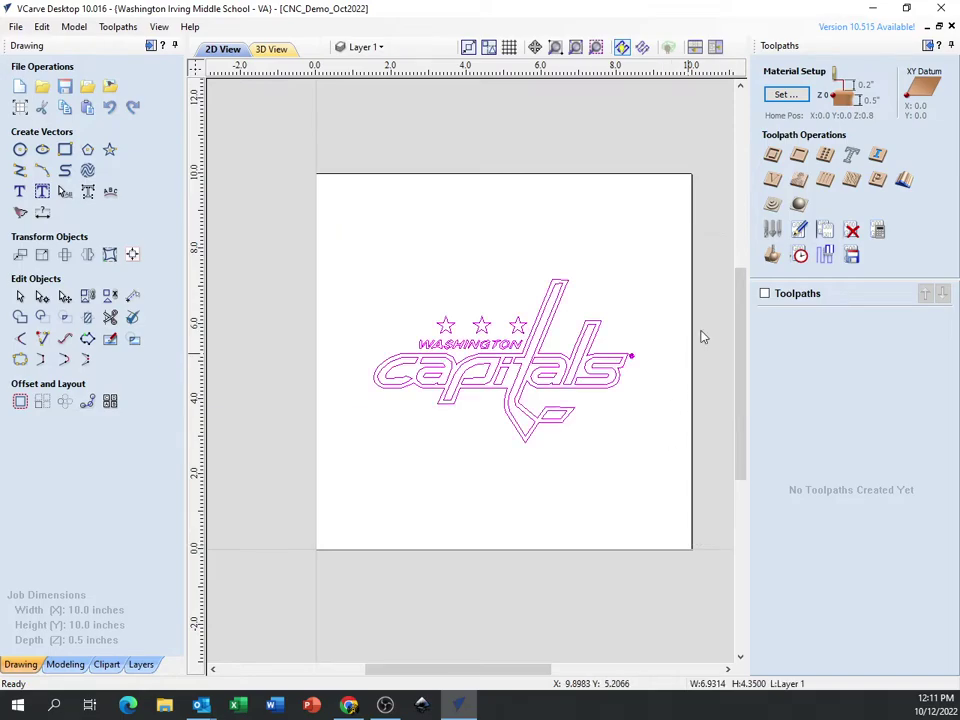
left_click(797, 182)
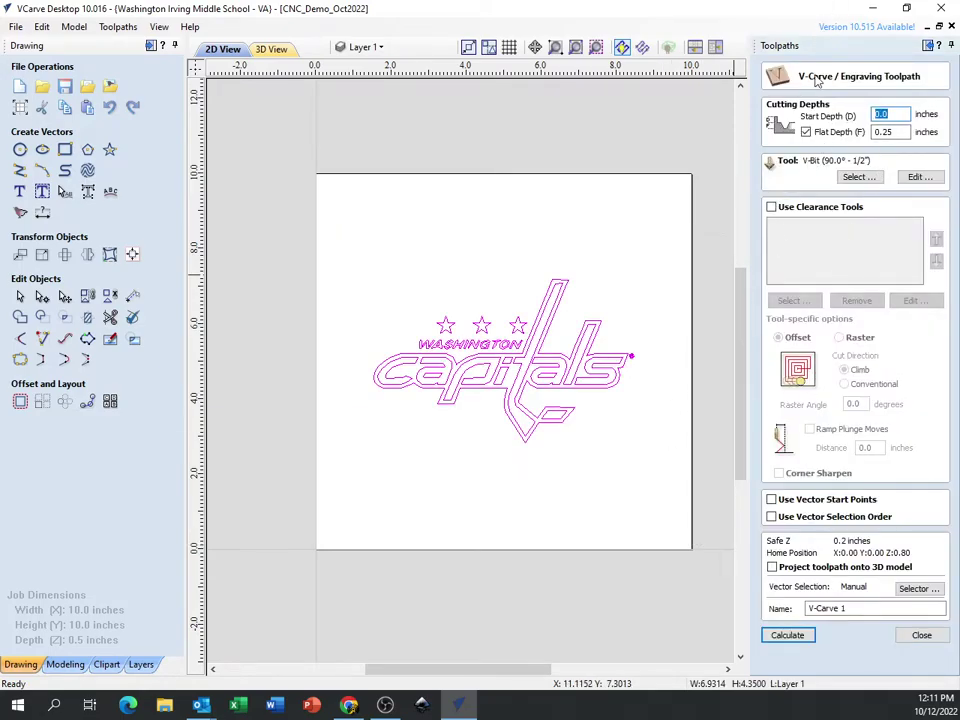
left_click(793, 637)
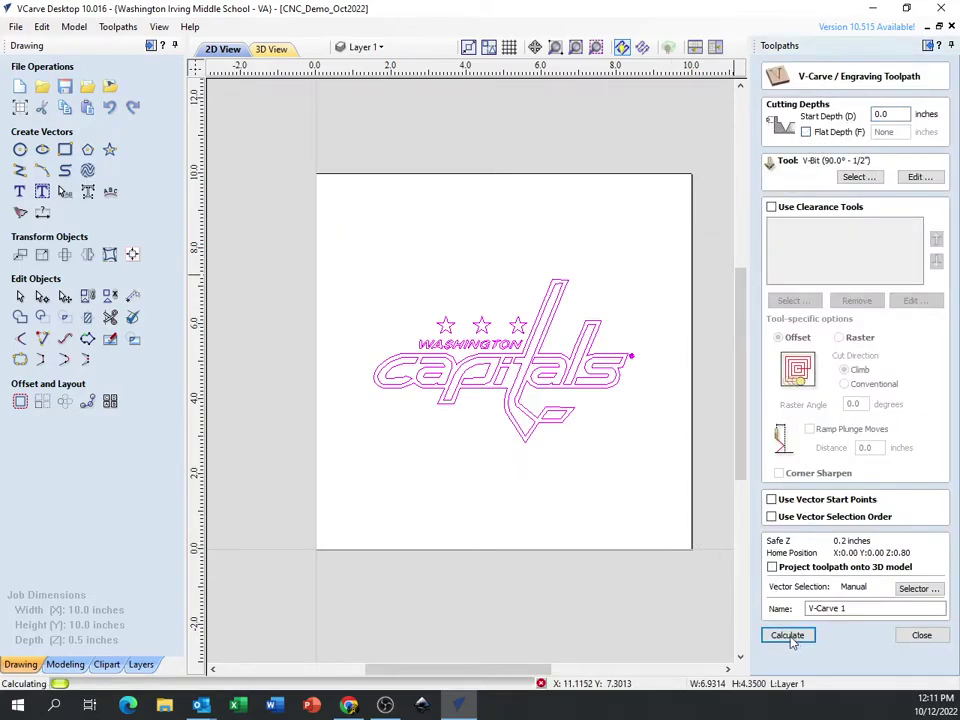
left_click(840, 355)
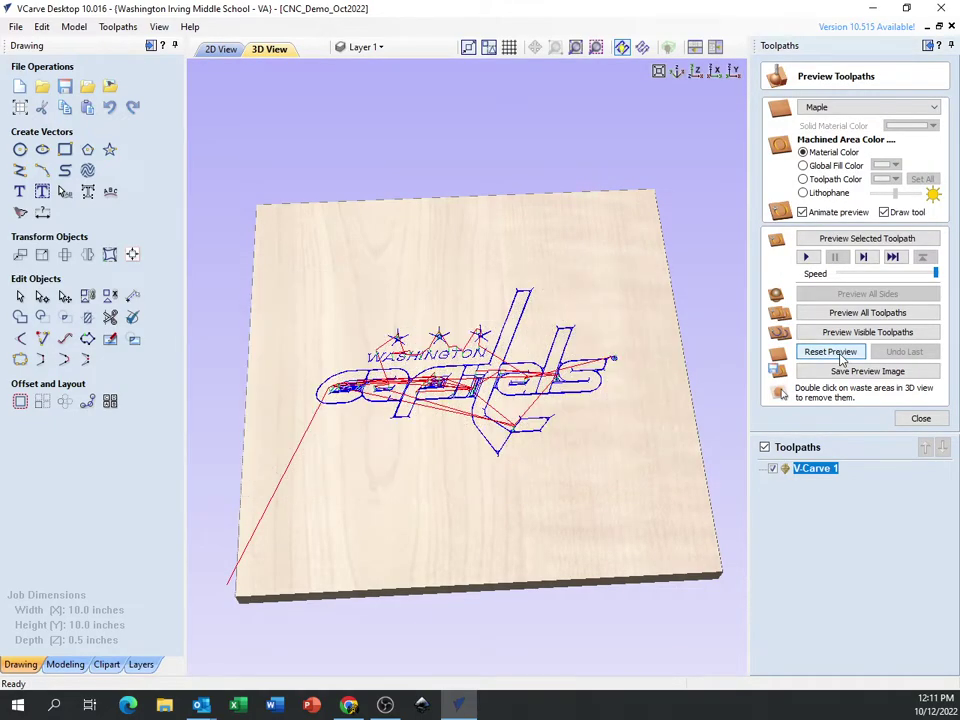
Preview the visible V-Carve toolpath on the maple board and inspect the carved logo from another angle
left_click(893, 333)
left_click_drag(498, 495, 420, 373)
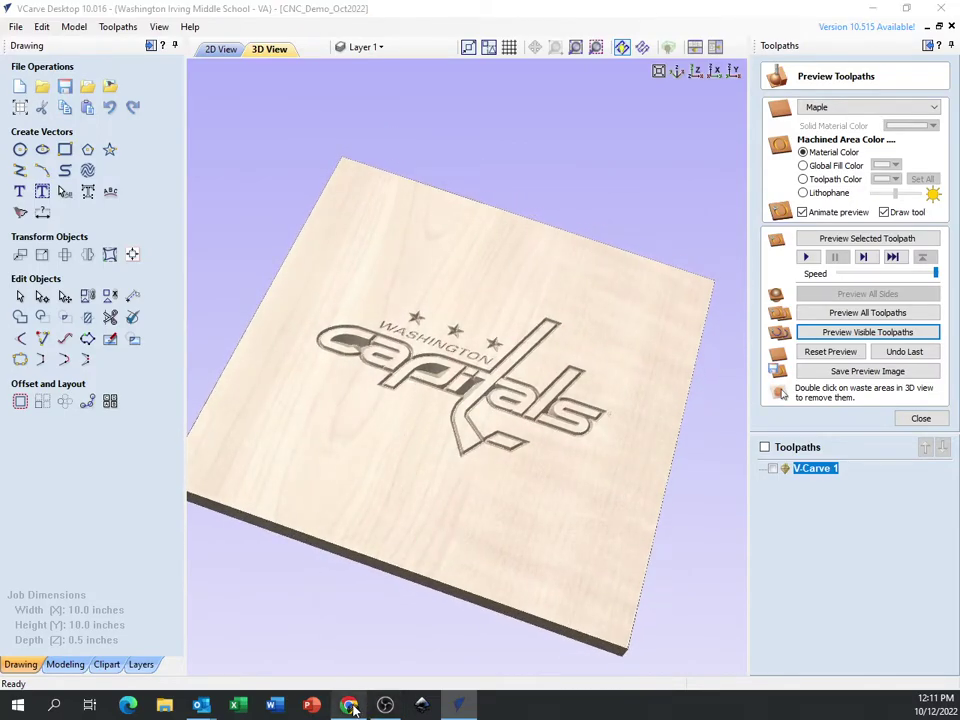
Switch to Chrome and browse the Washington Capitals image results for another picture, enlarging the Twitter photo of two players
left_click(349, 705)
scroll(417, 494, "down", 4)
scroll(417, 494, "down", 3)
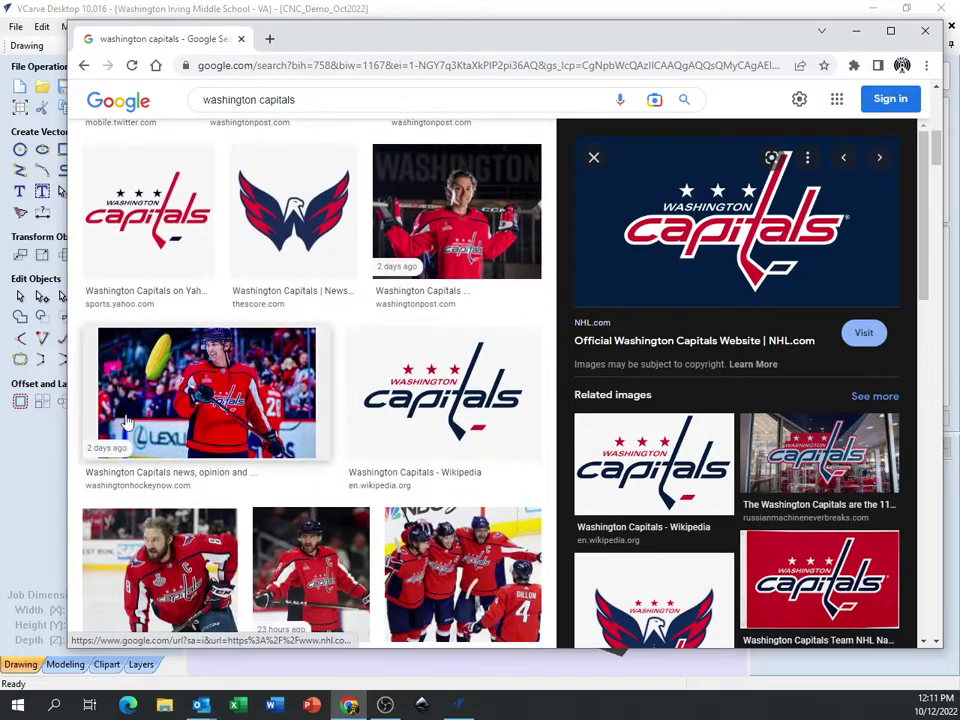
scroll(233, 410, "down", 8)
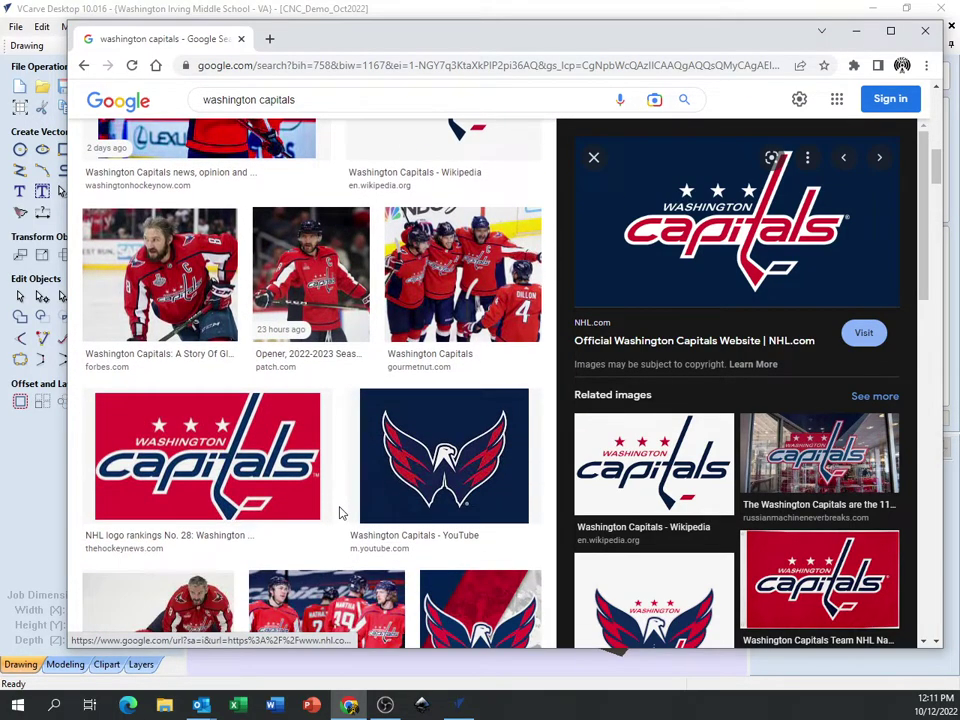
scroll(261, 454, "down", 2)
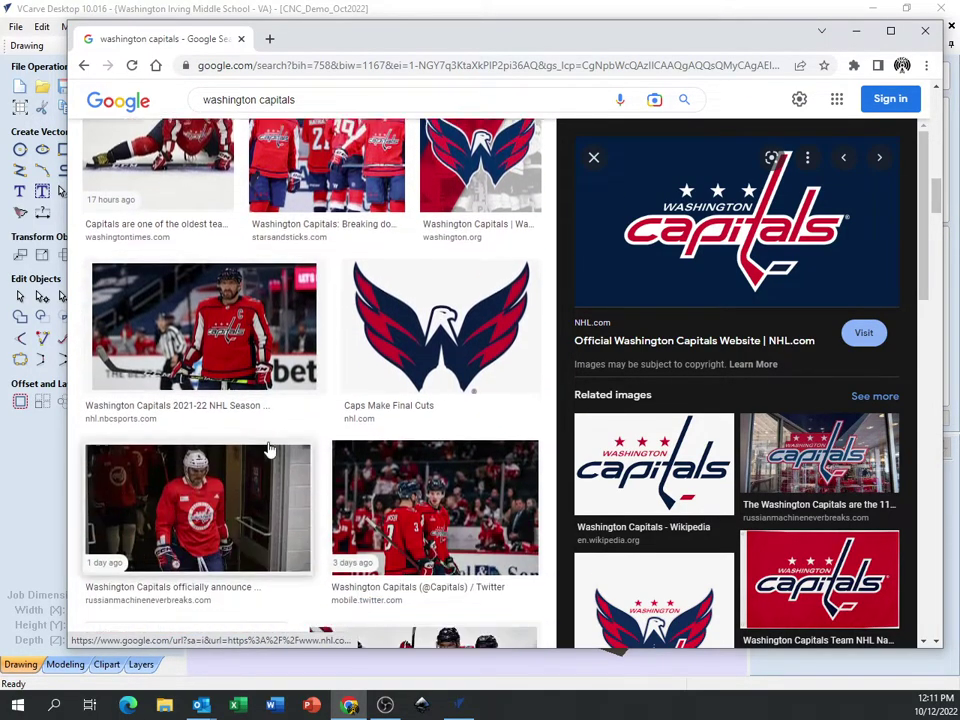
left_click(477, 478)
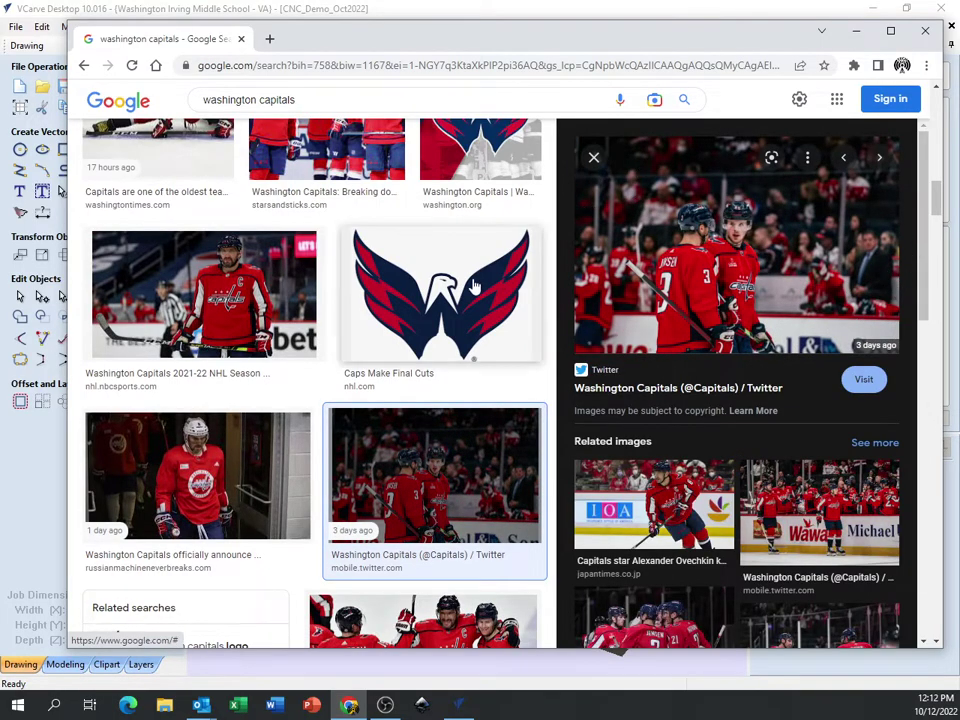
scroll(398, 420, "down", 5)
scroll(398, 420, "down", 2)
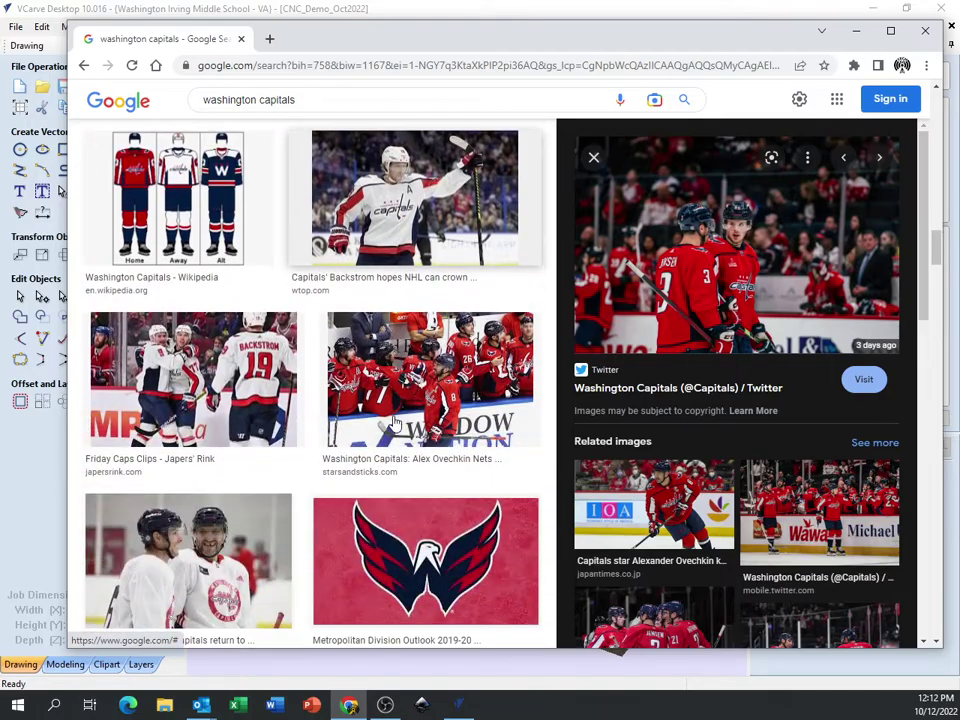